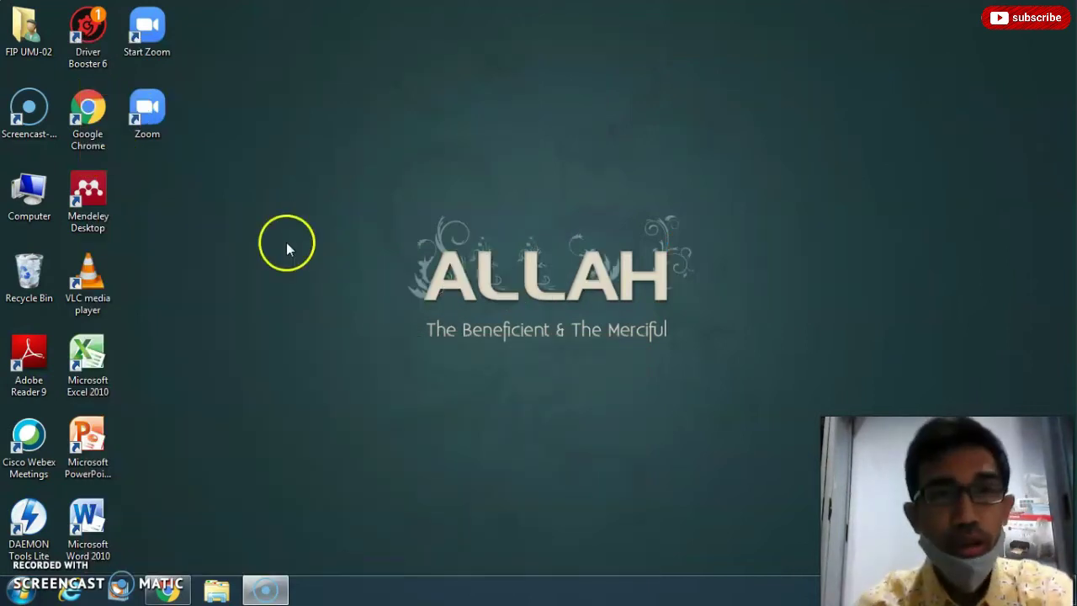
right_click(275, 147)
click(320, 189)
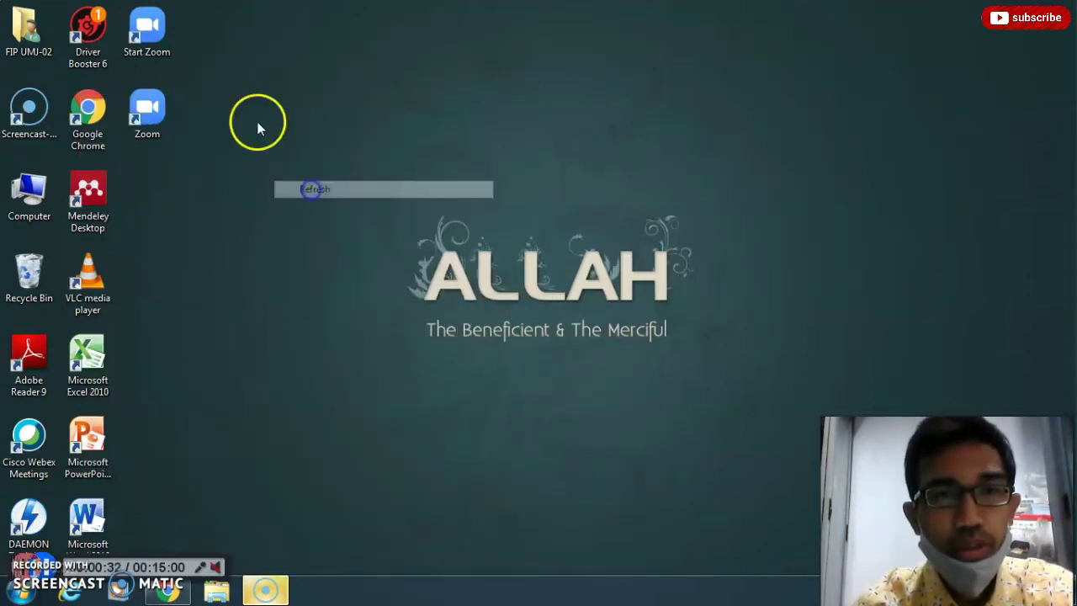
right_click(227, 85)
click(260, 127)
right_click(295, 96)
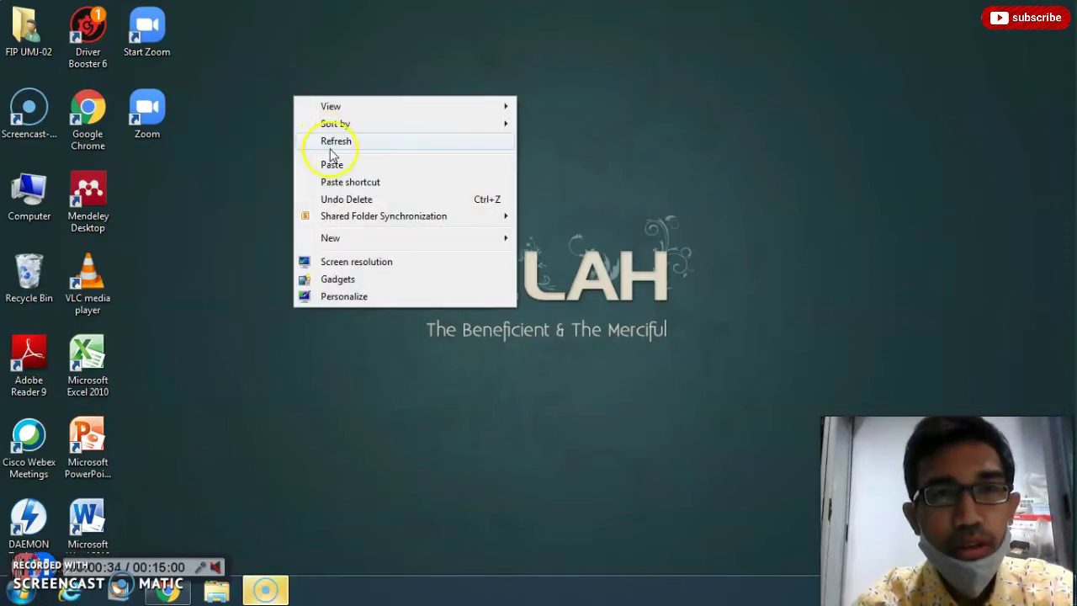
click(329, 143)
right_click(251, 84)
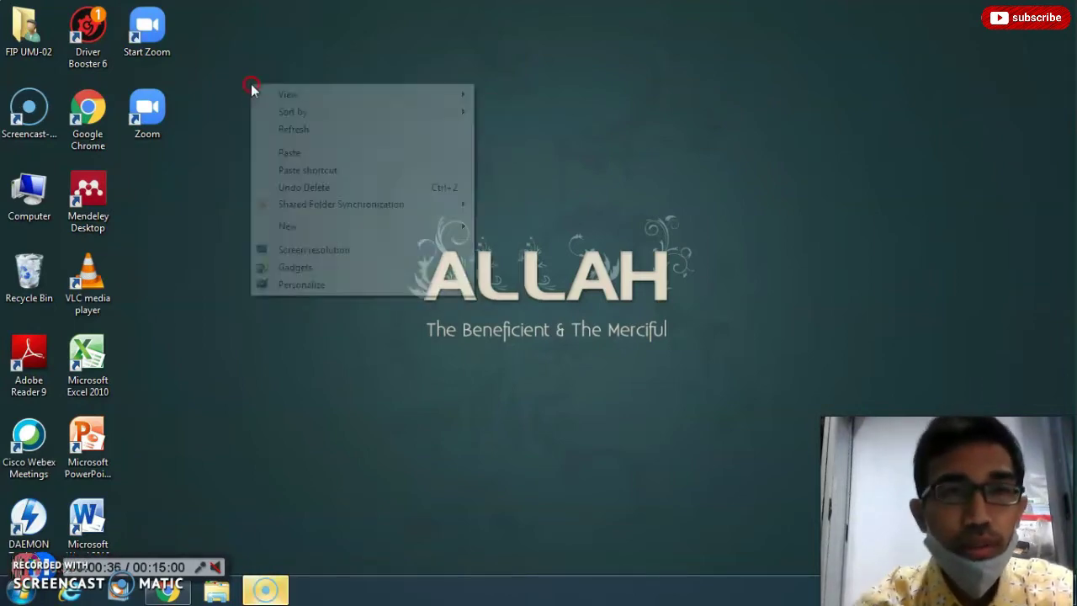
click(281, 130)
right_click(258, 103)
click(297, 148)
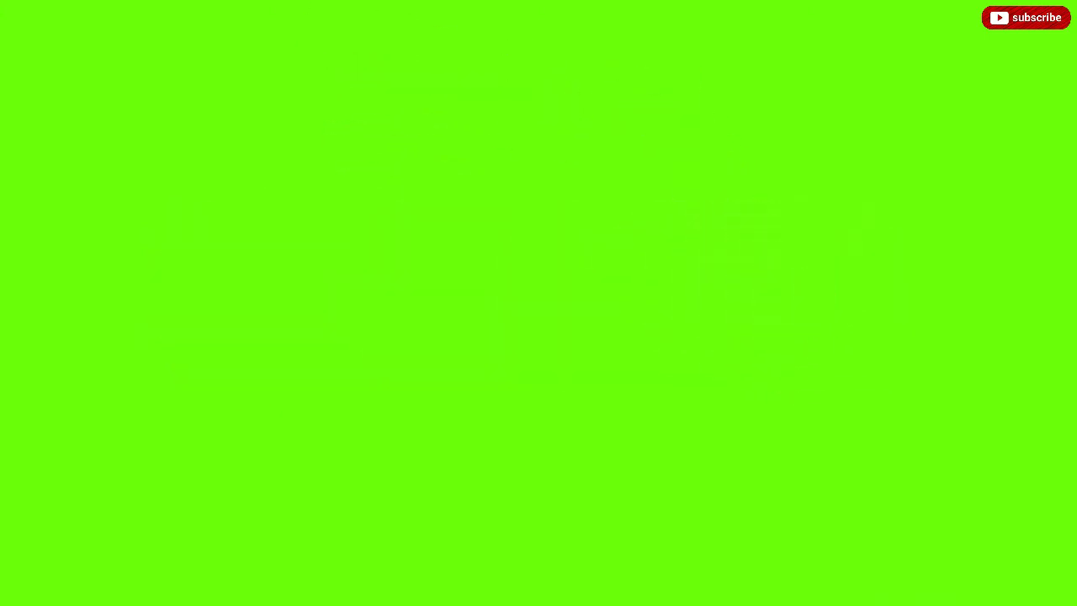
right_click(268, 83)
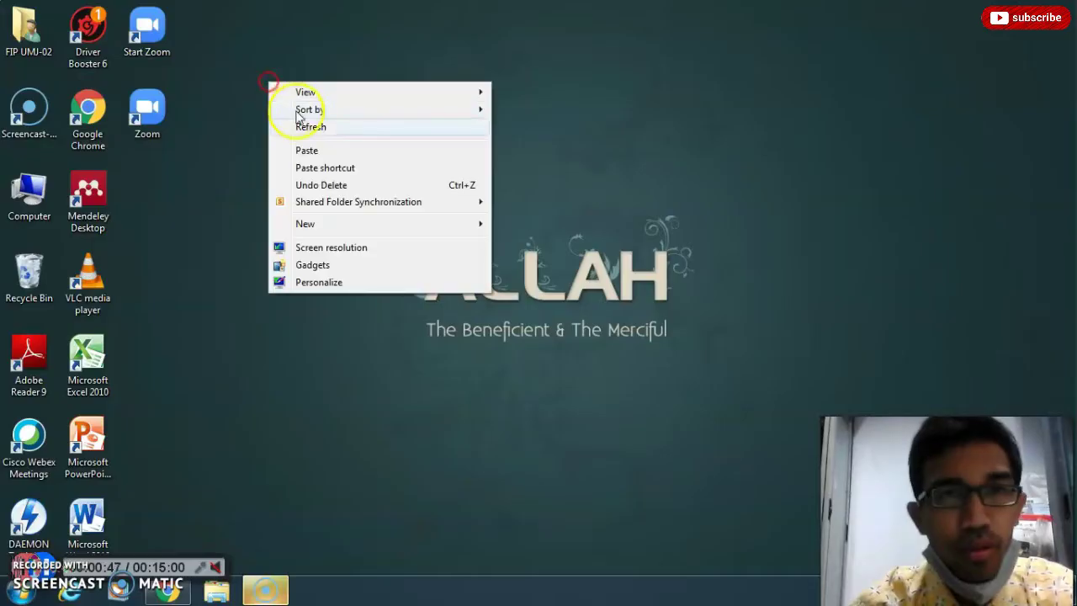
click(303, 126)
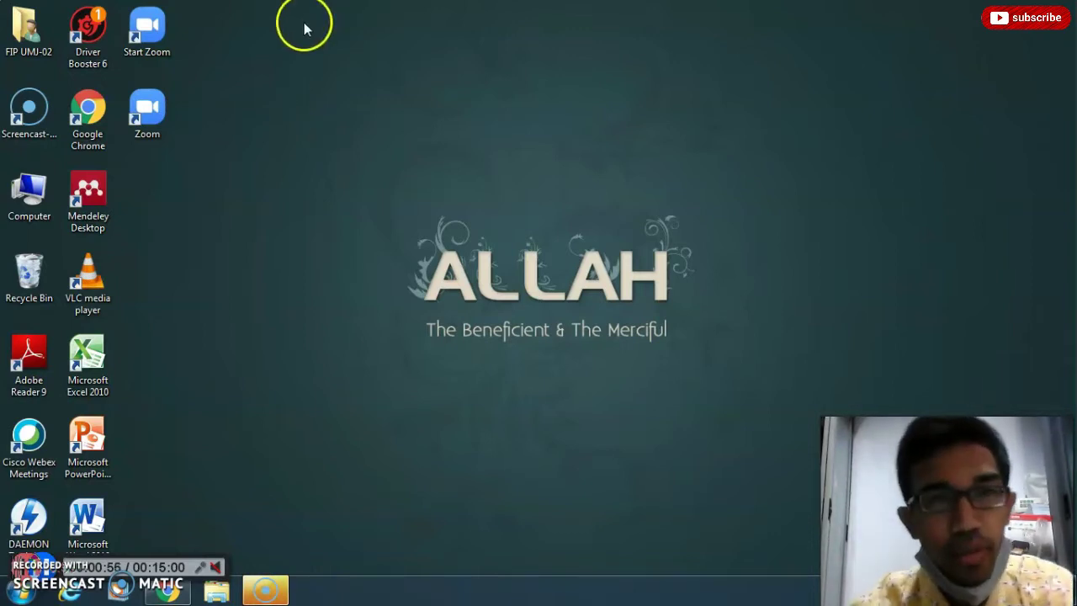
right_click(280, 56)
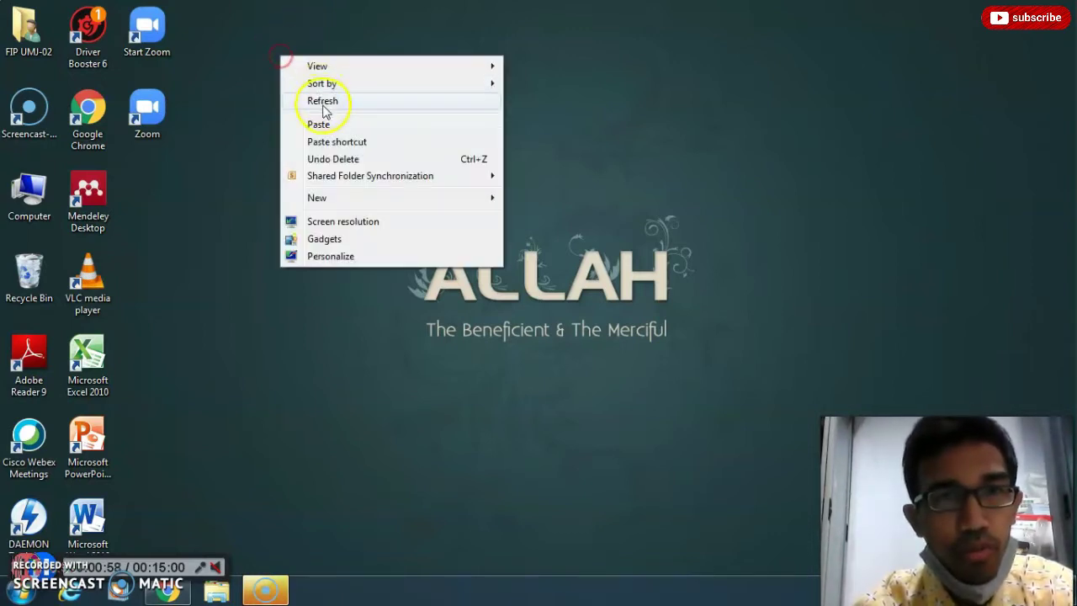
click(322, 102)
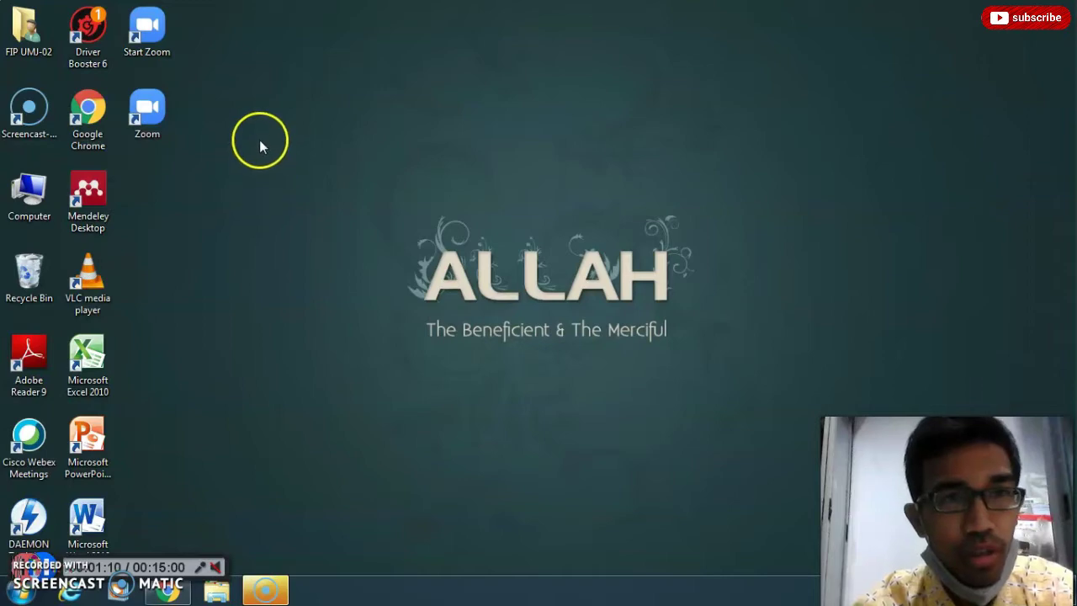
right_click(247, 116)
click(284, 163)
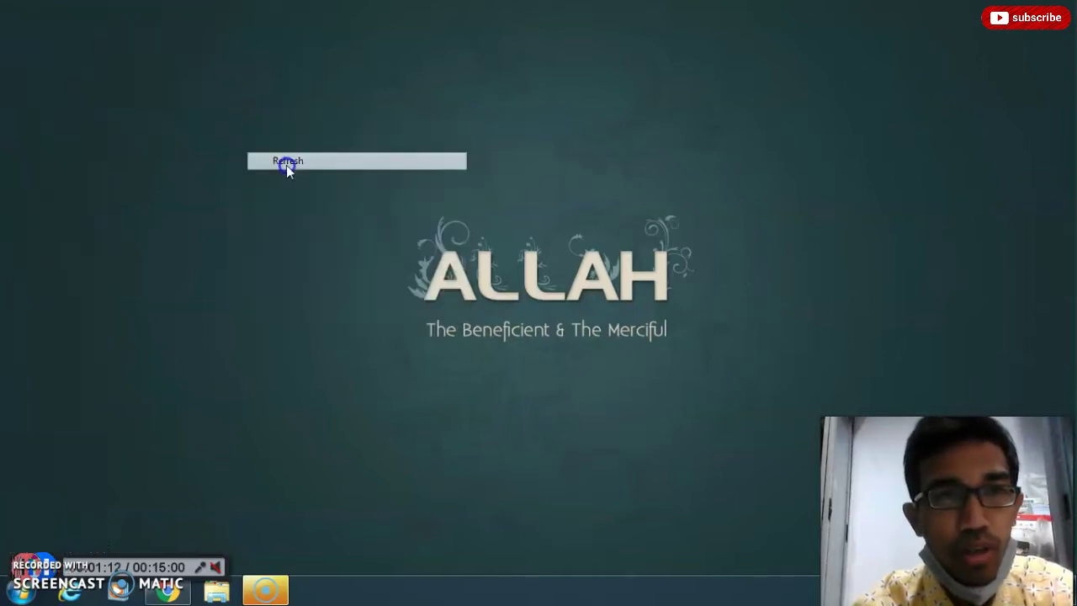
Open Google Chrome in a maximized window and go to google.com
double_click(90, 126)
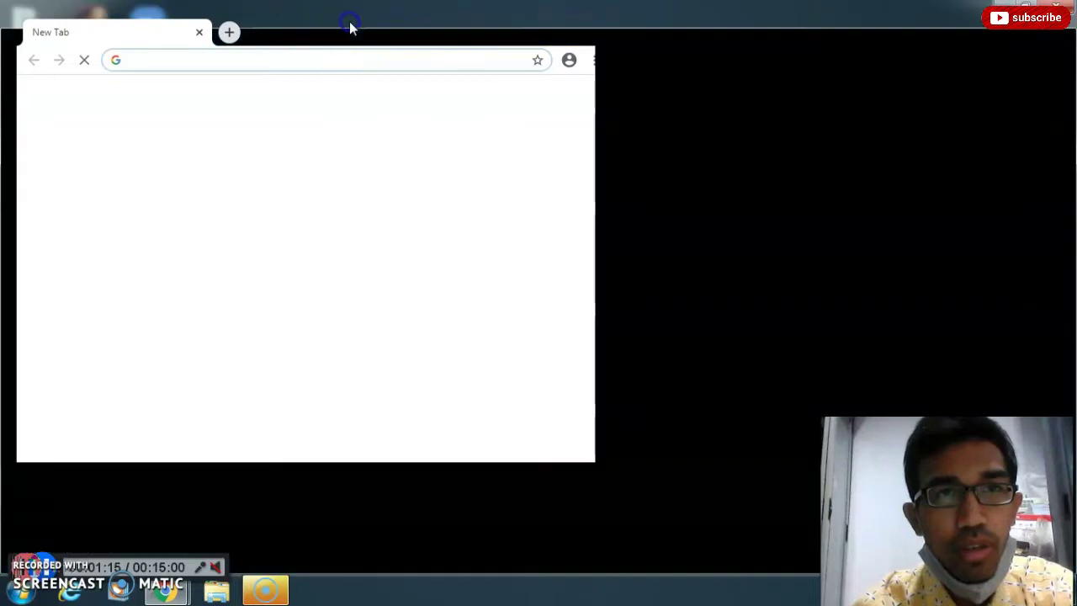
double_click(350, 27)
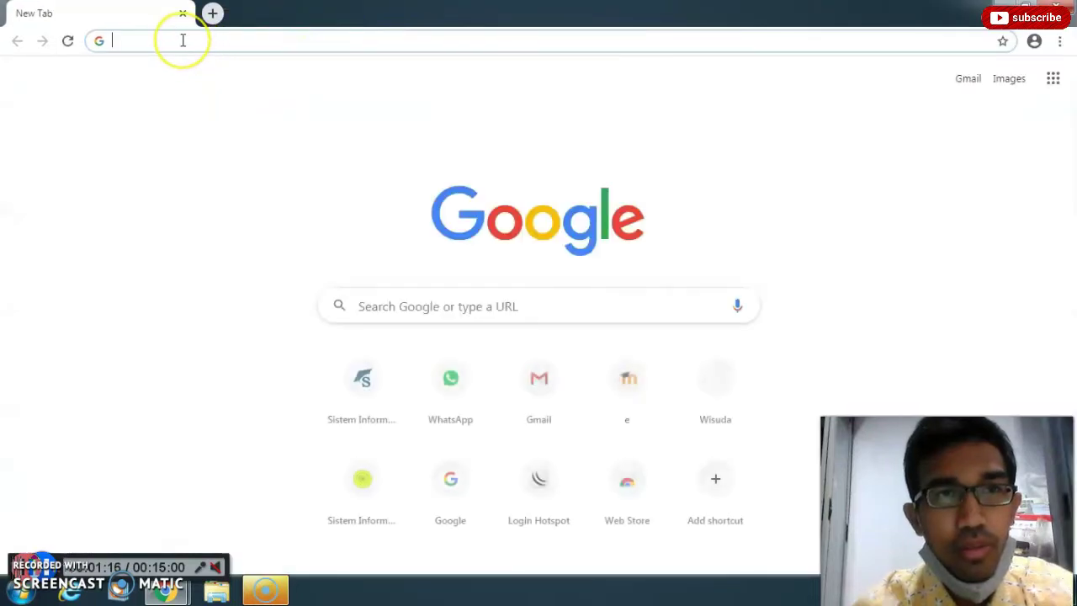
text(google.com)
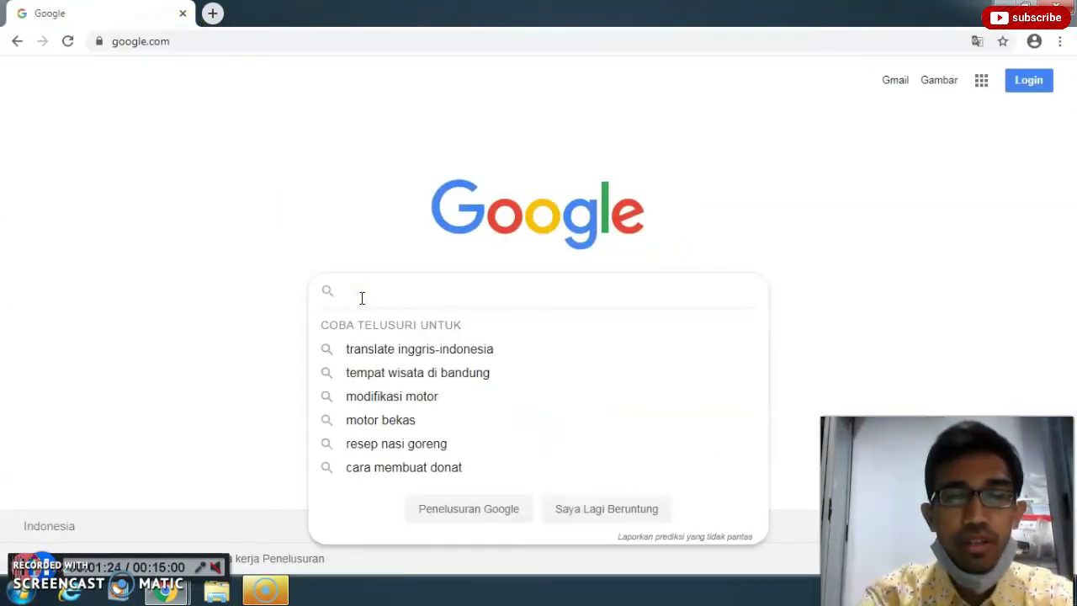
Search Google for "obs studio download" and open the Download OBS Studio page on obsproject.com
text(OBS ST)
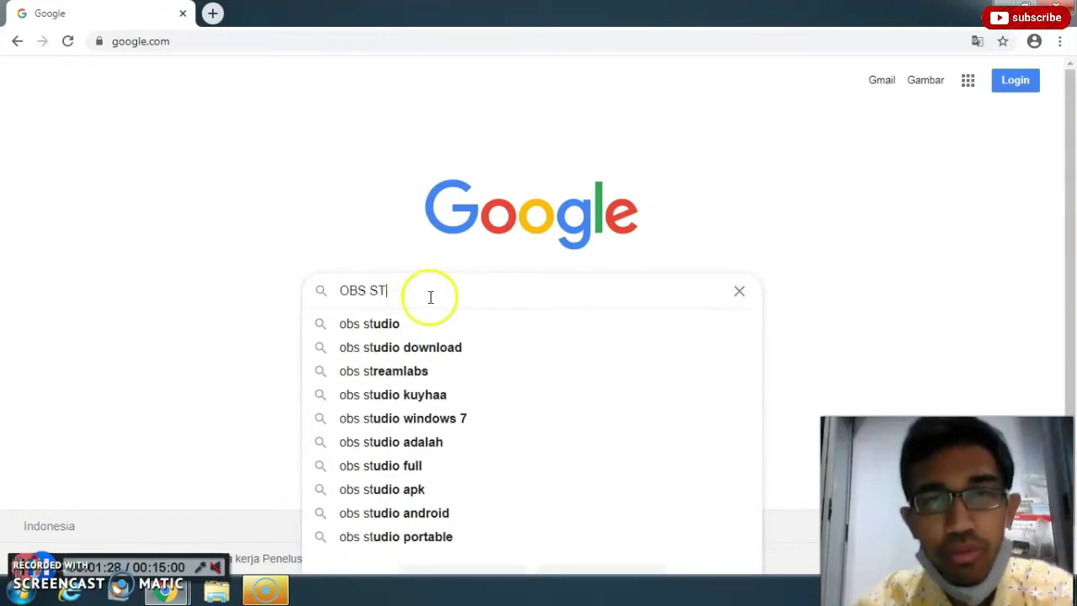
click(437, 348)
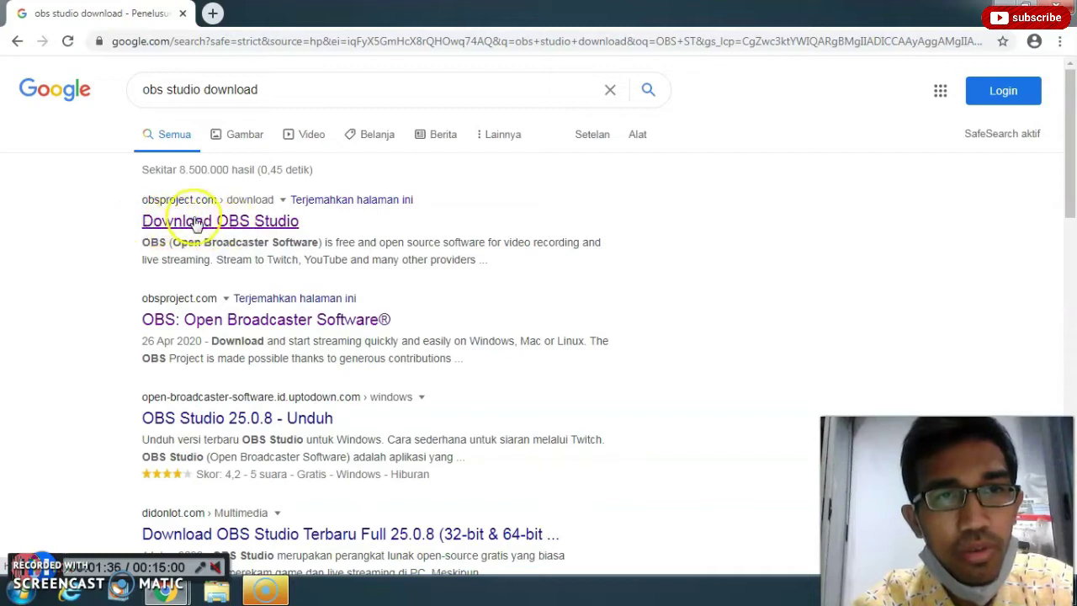
click(188, 225)
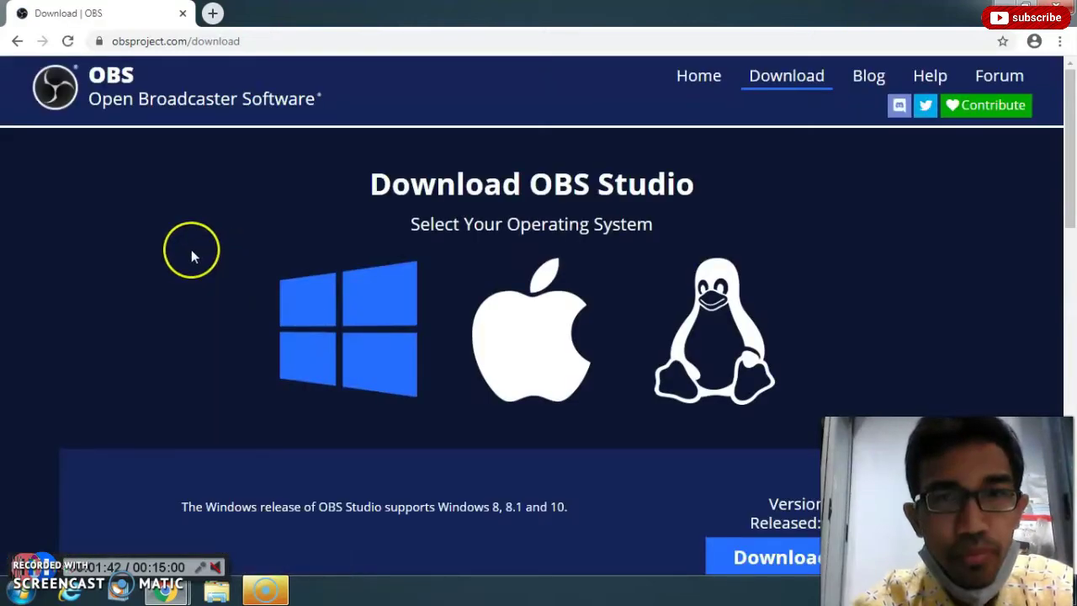
Choose Windows as the operating system on the OBS Studio download page
scroll(191, 249, down, 2)
scroll(192, 253, up, 1)
scroll(421, 229, up, 1)
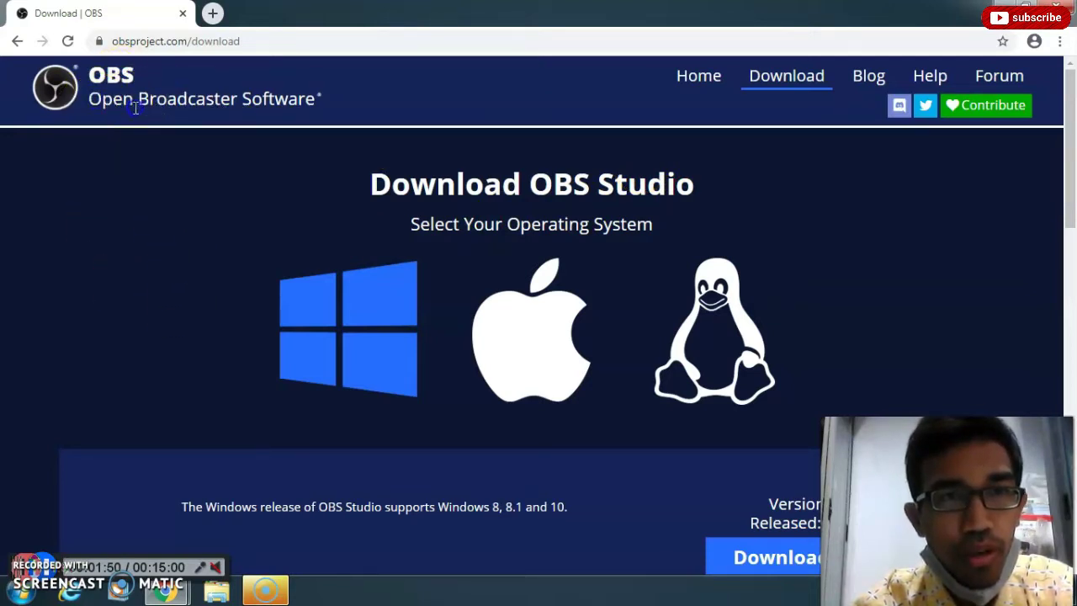
drag(88, 99, 329, 110)
click(173, 160)
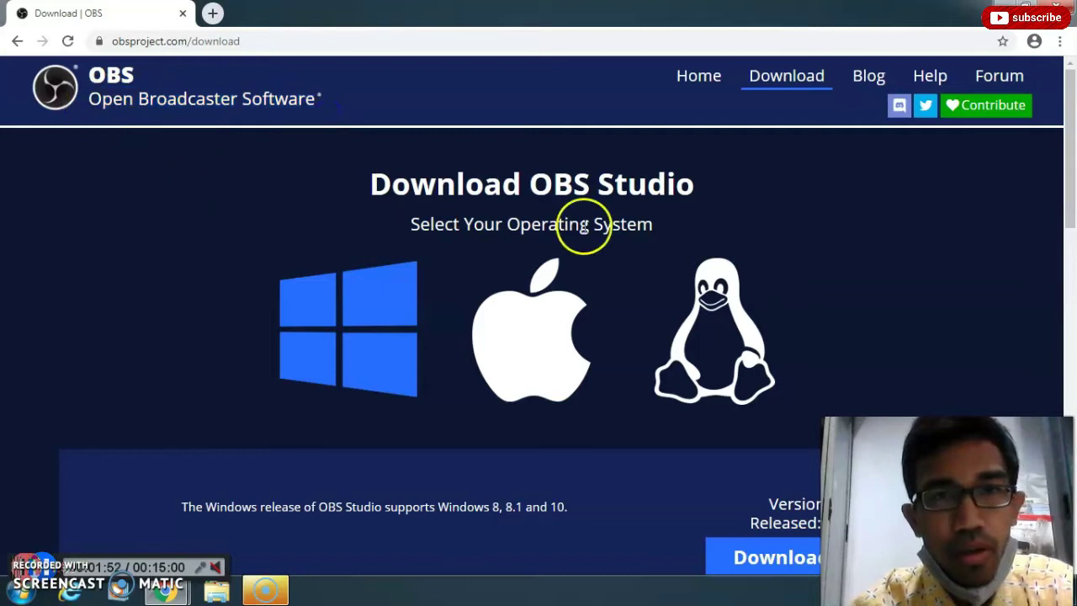
scroll(383, 263, down, 1)
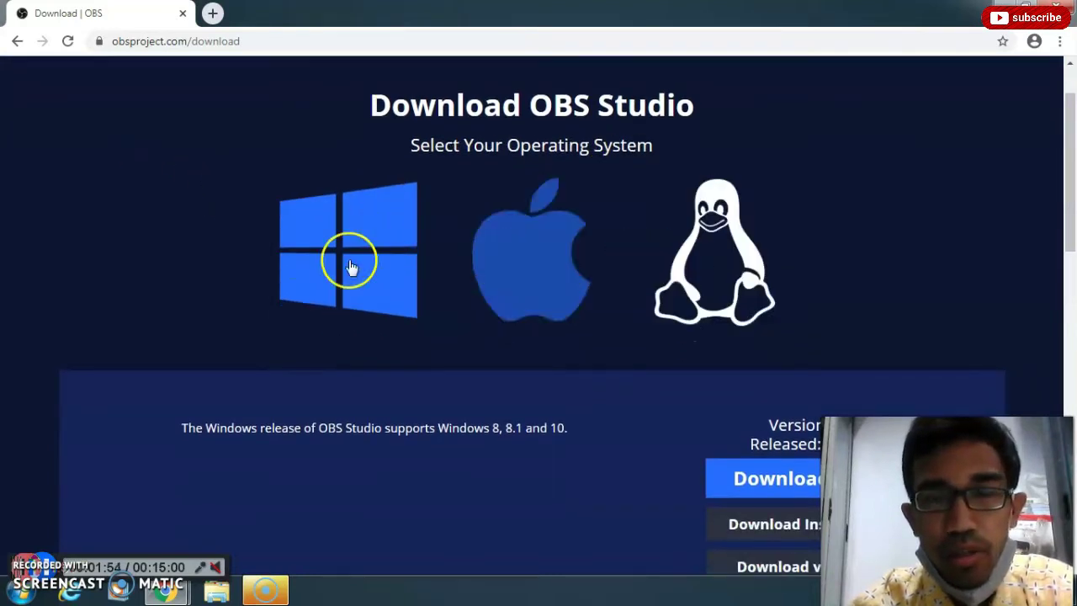
scroll(329, 269, up, 1)
scroll(329, 270, down, 1)
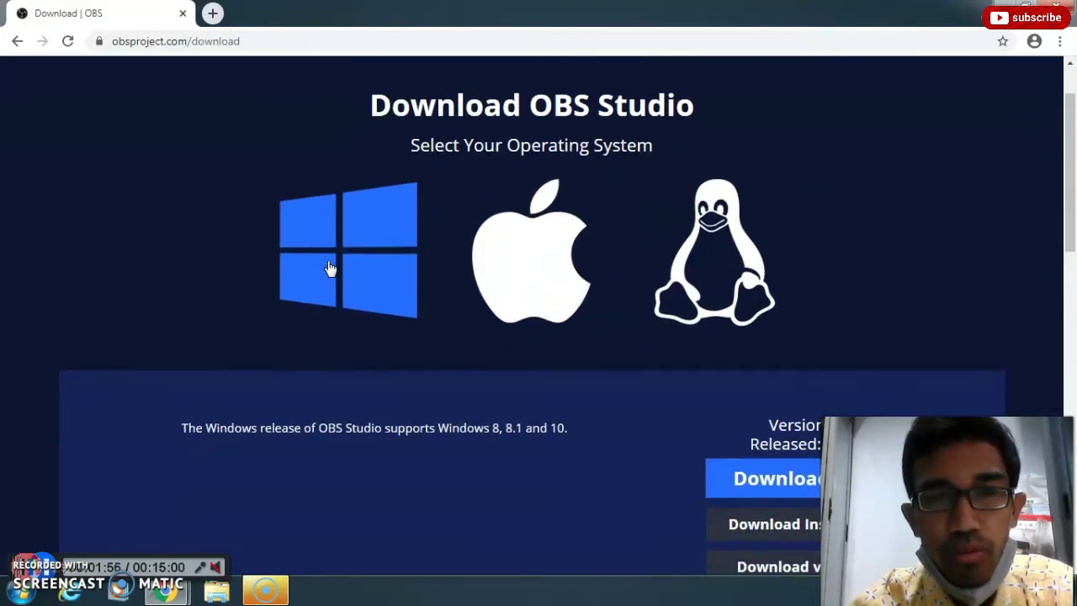
click(368, 242)
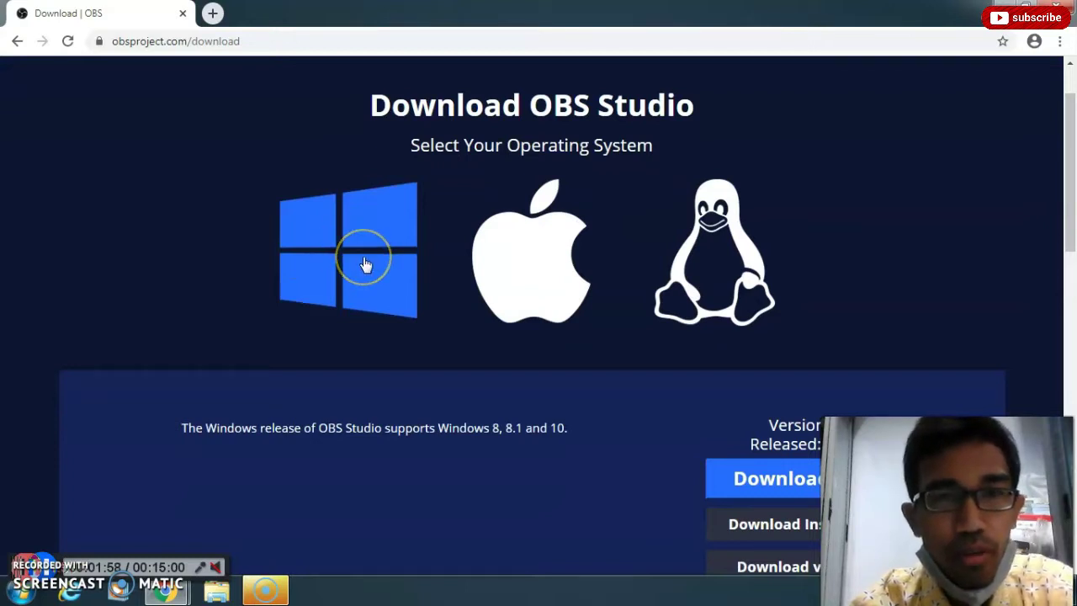
click(373, 216)
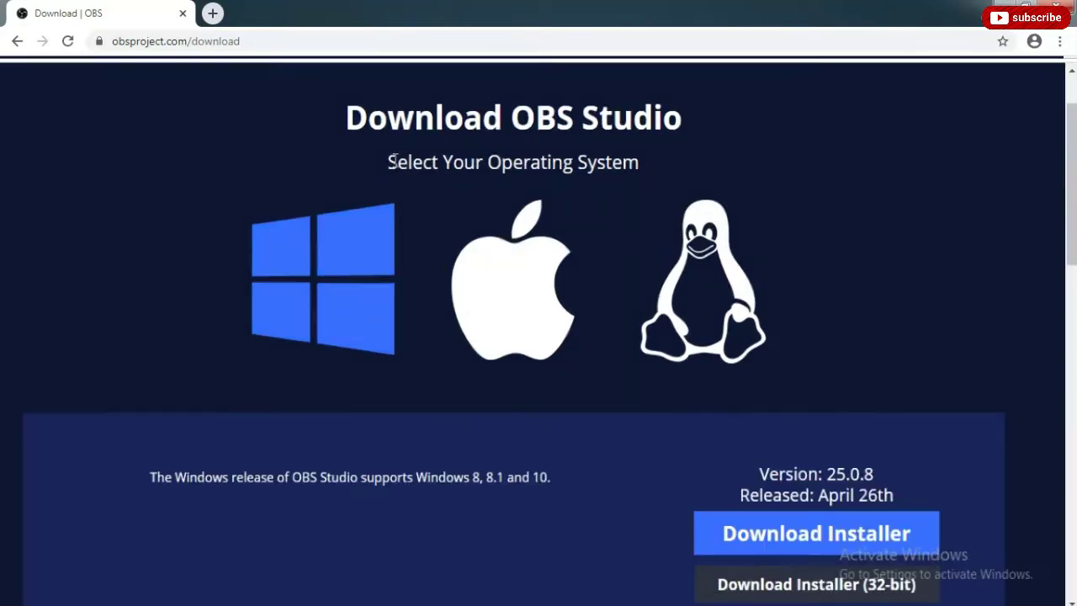
Examine the supported Windows versions and the available installer options on the OBS Studio download page
drag(391, 160, 689, 149)
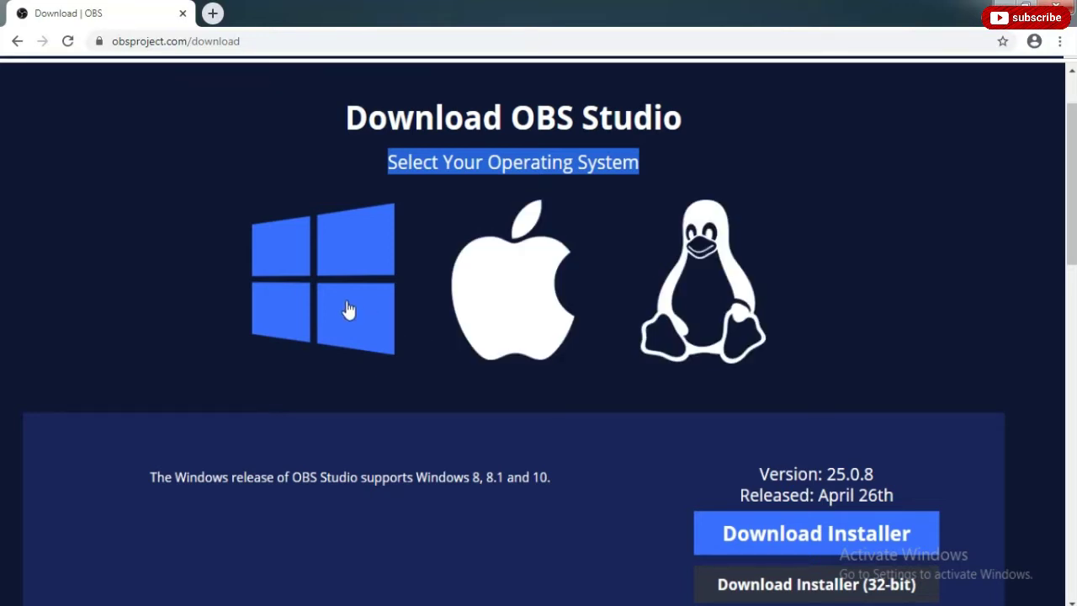
scroll(340, 303, down, 1)
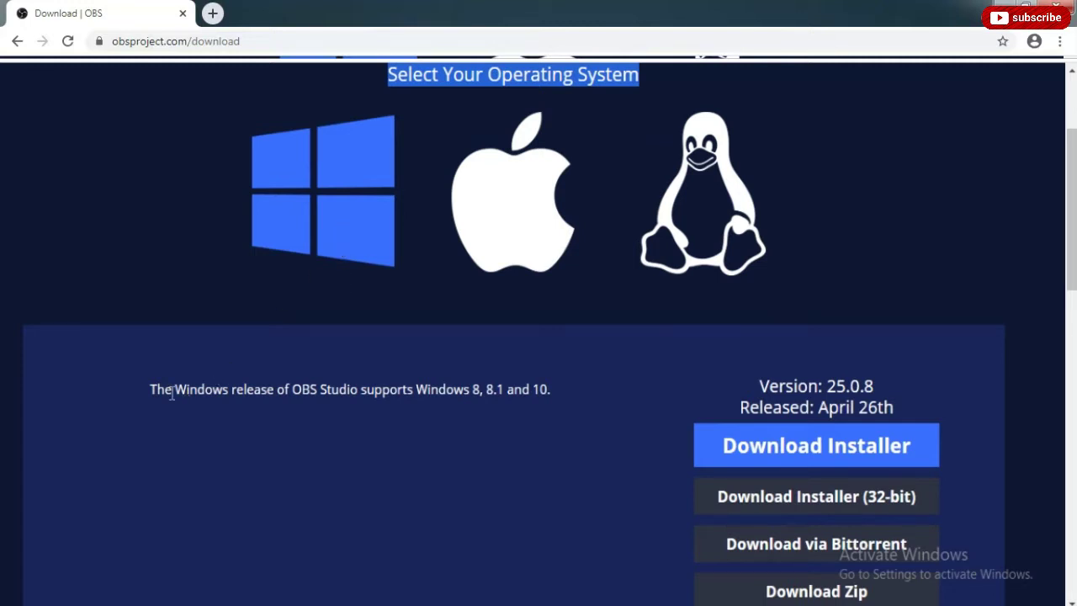
drag(157, 391, 578, 404)
click(591, 378)
scroll(638, 364, down, 2)
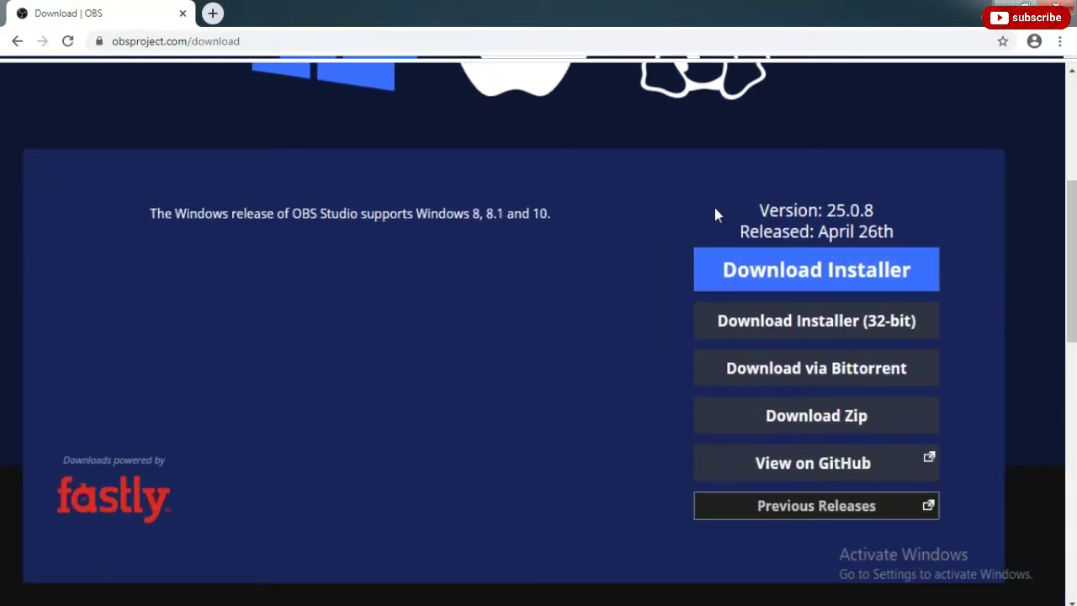
scroll(714, 210, down, 1)
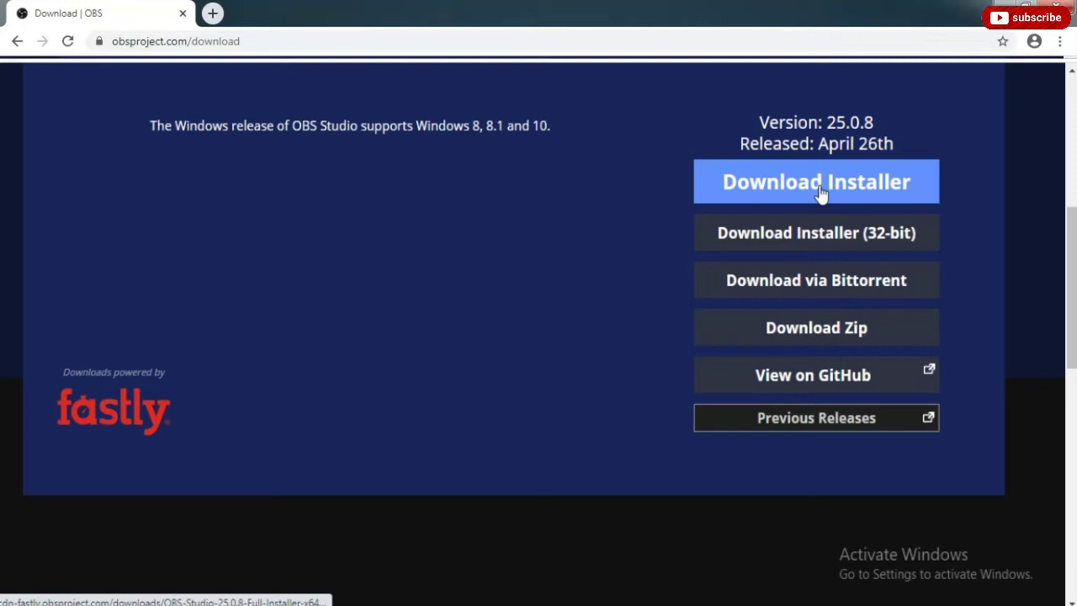
scroll(820, 193, up, 1)
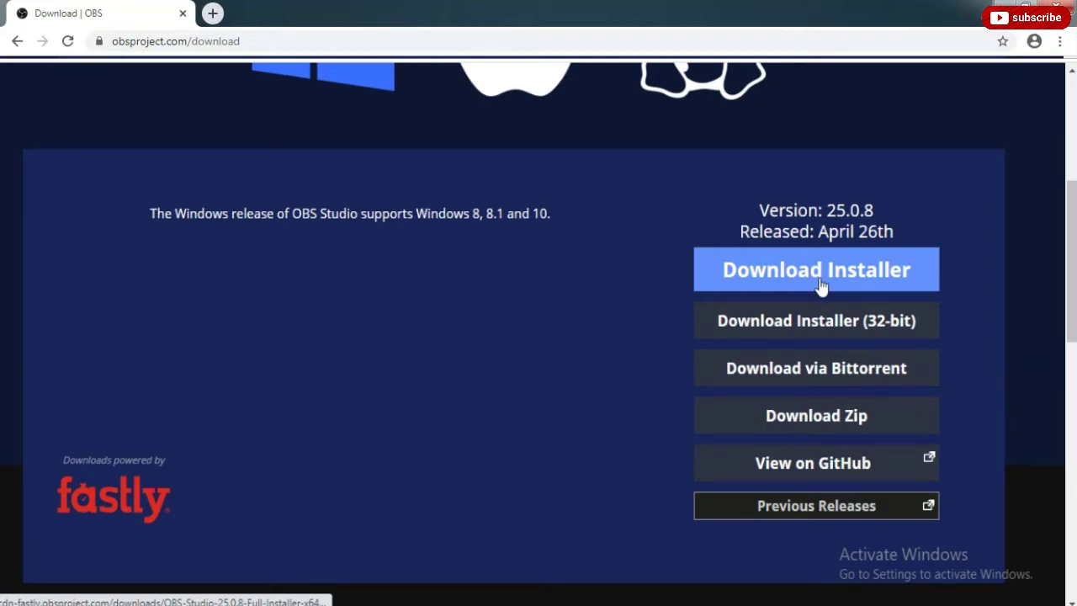
scroll(825, 285, up, 4)
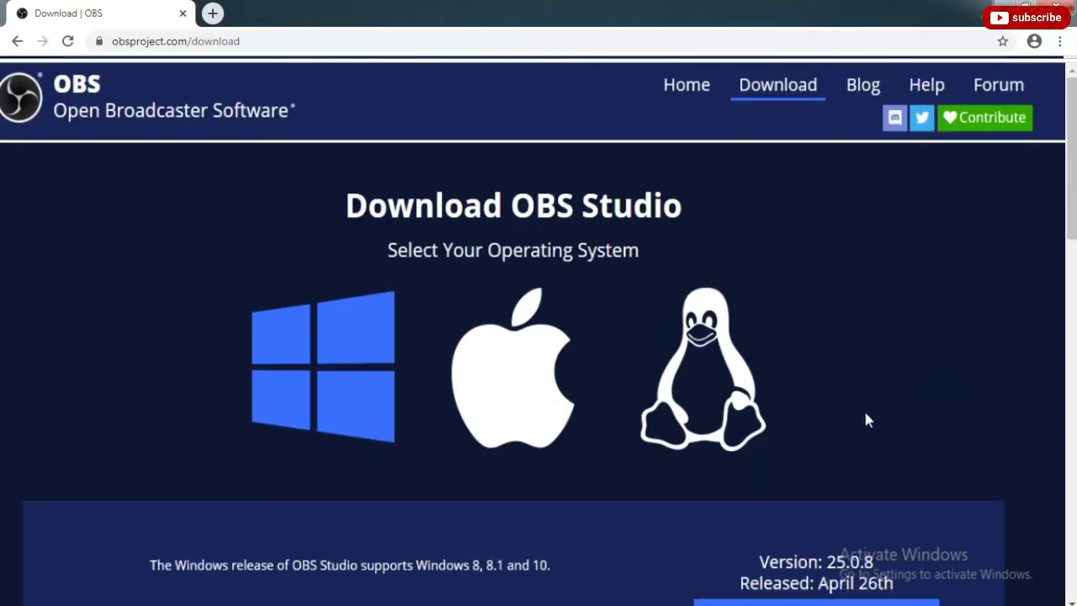
scroll(867, 421, down, 3)
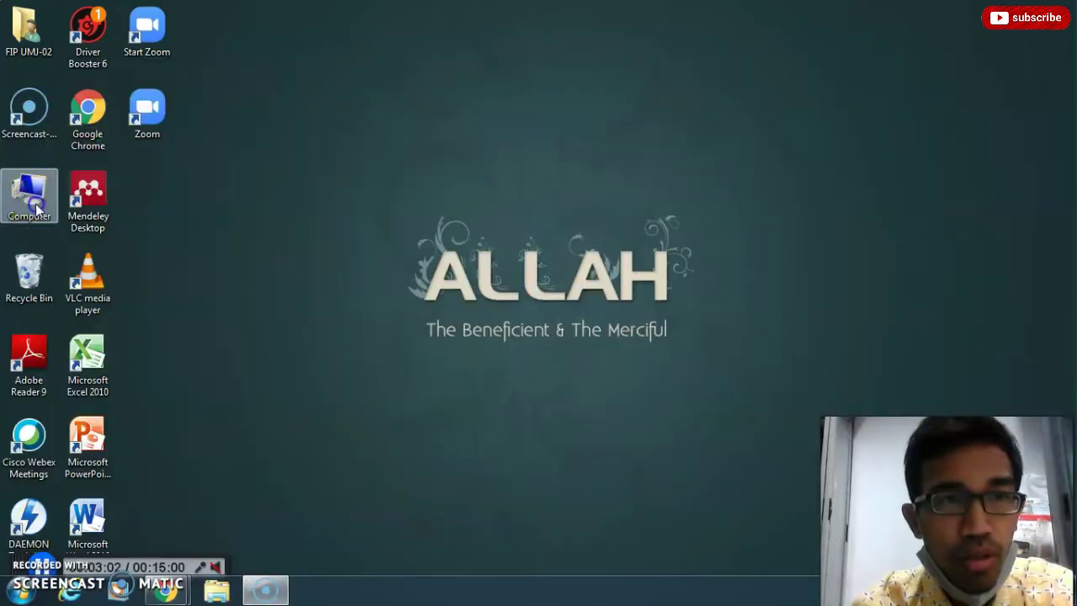
Check the computer's system type, processor and installed memory in its system properties, then minimize the window
click(32, 202)
right_click(30, 200)
click(32, 200)
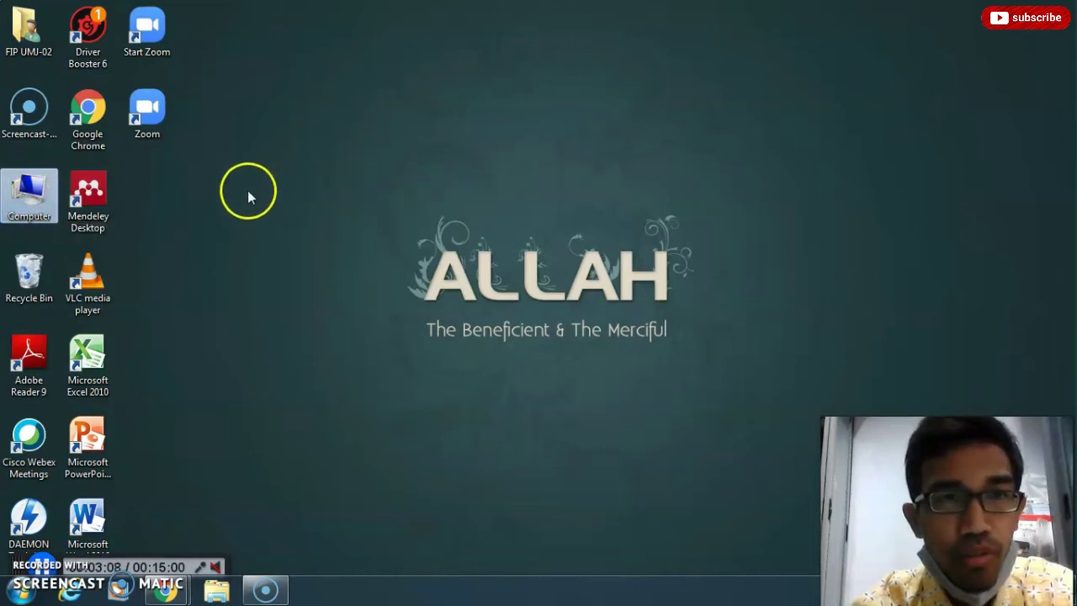
right_click(33, 199)
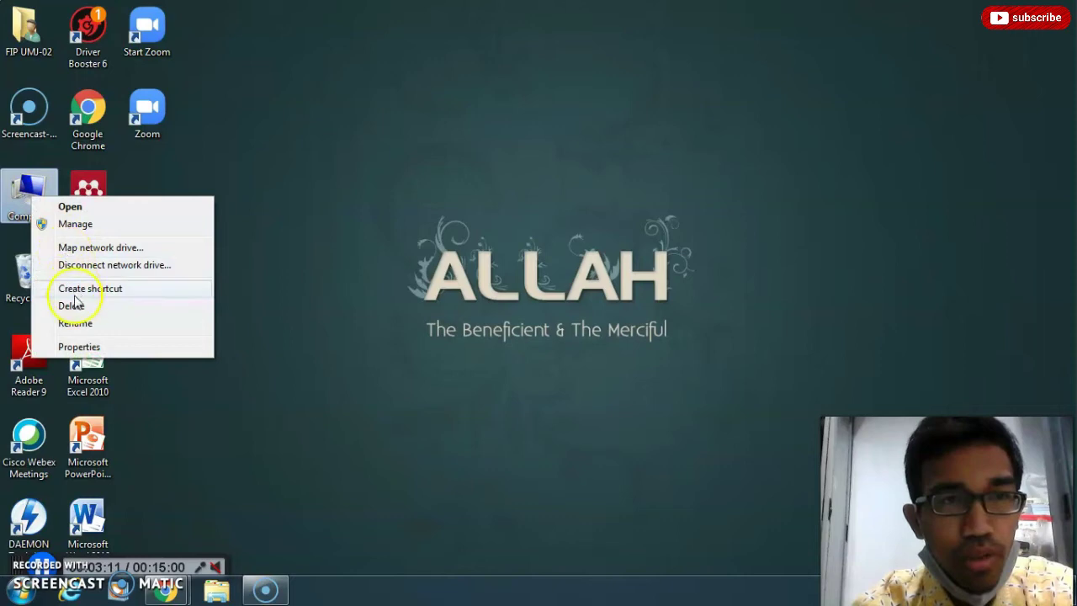
click(25, 192)
right_click(28, 195)
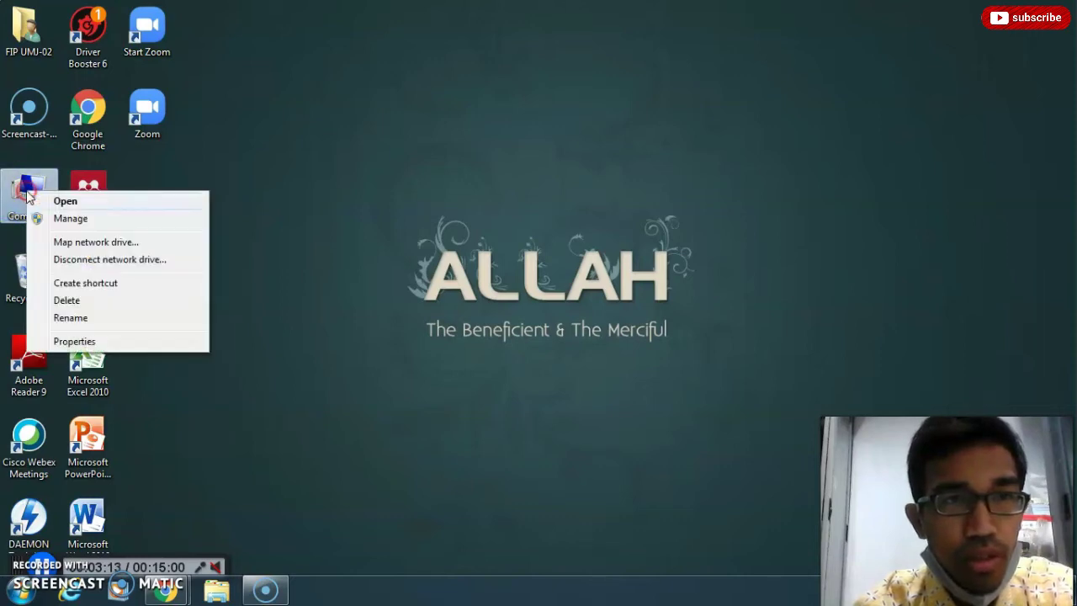
click(74, 341)
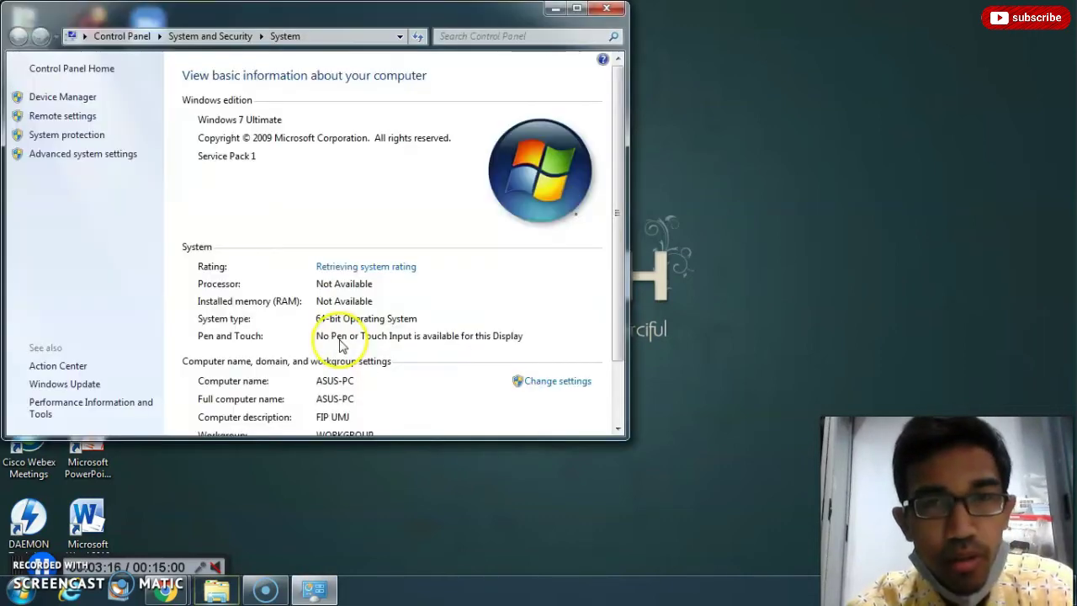
drag(384, 19, 583, 90)
scroll(538, 279, down, 2)
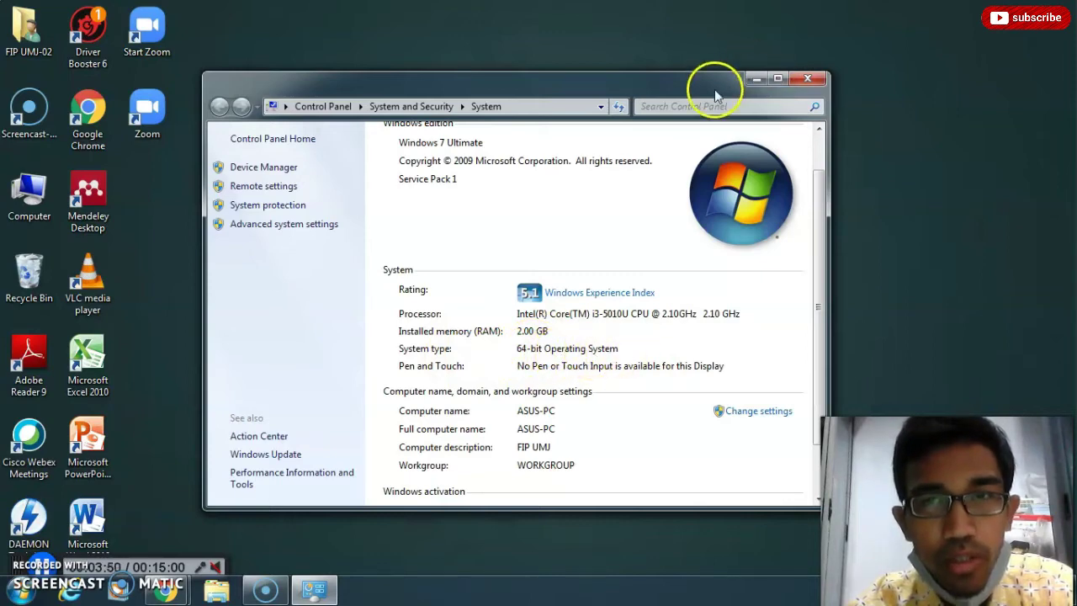
click(754, 82)
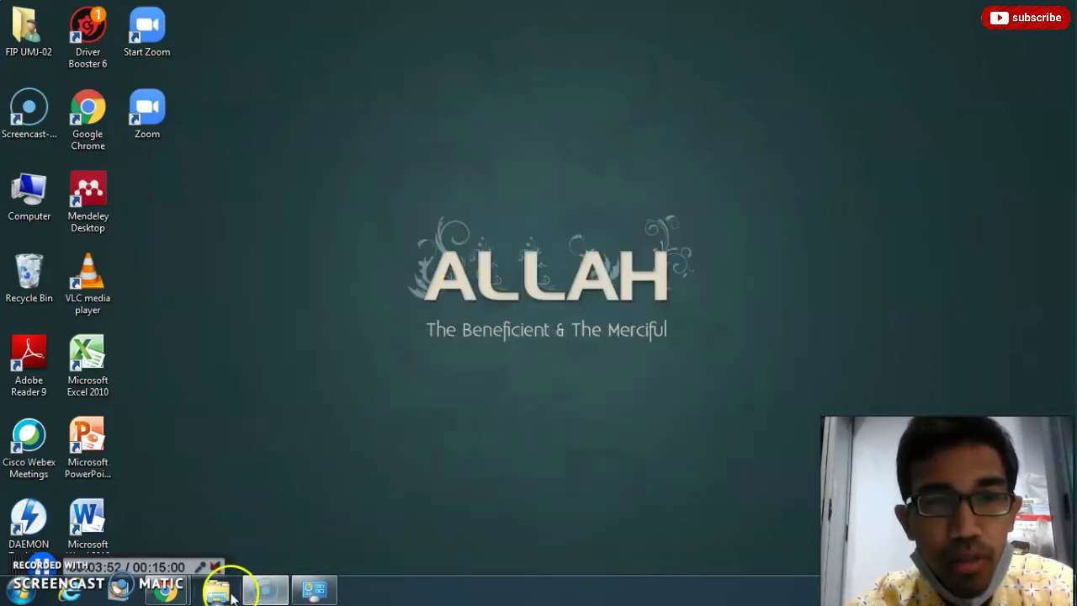
Check the computer's system type in the Computer properties, then close the system and file explorer windows
click(218, 592)
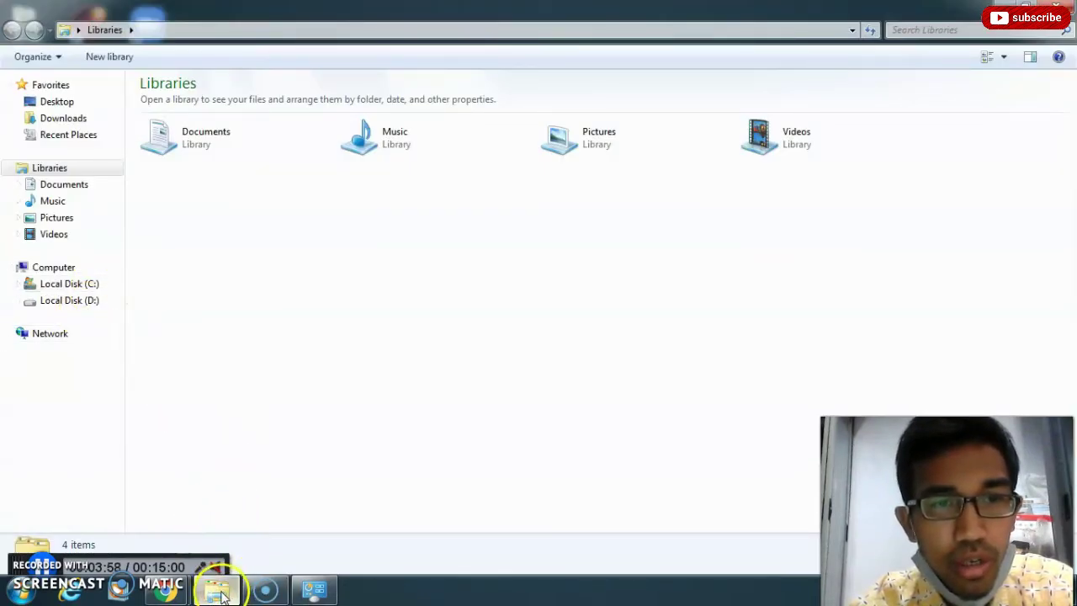
mouse_move(216, 589)
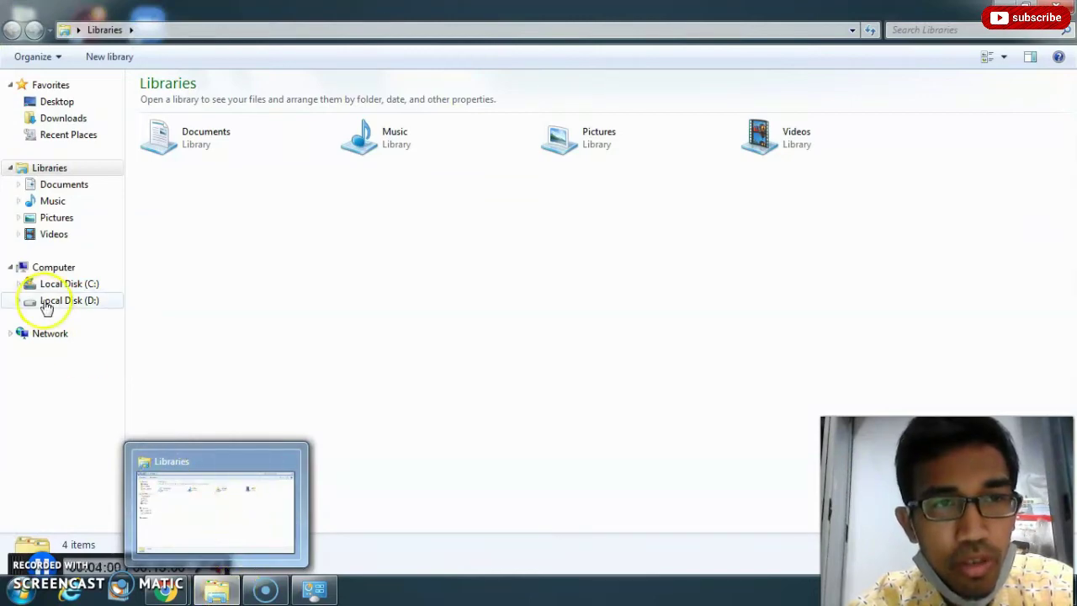
right_click(42, 274)
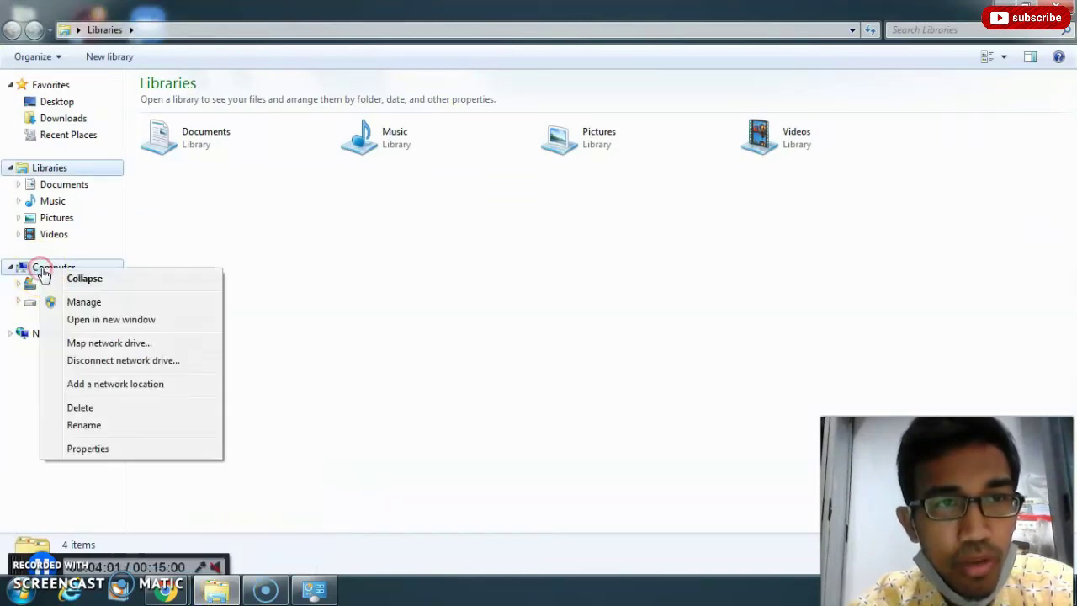
click(98, 451)
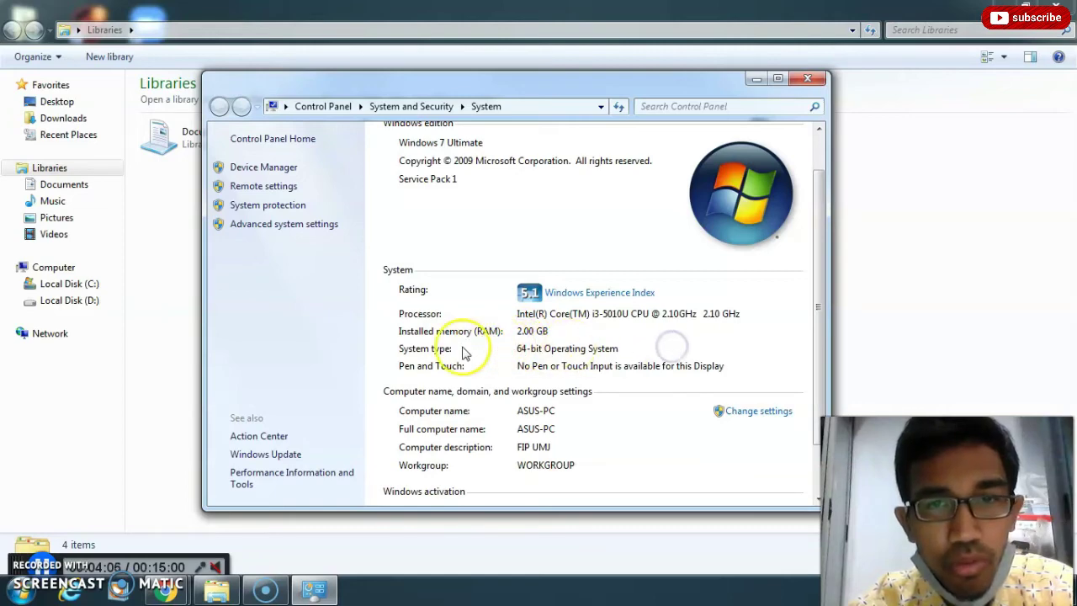
click(807, 79)
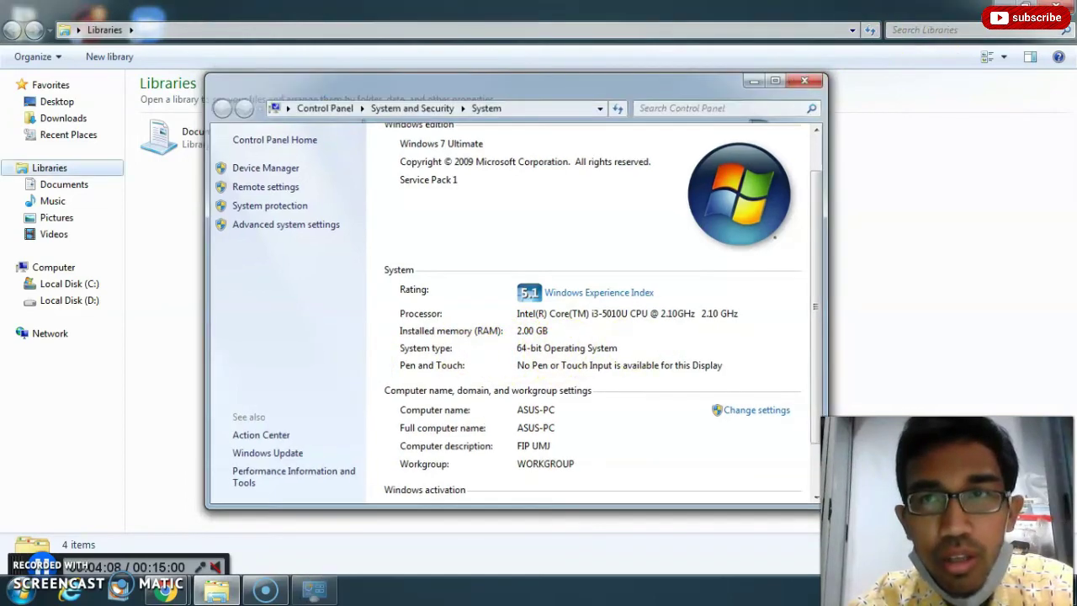
key(alt+F4)
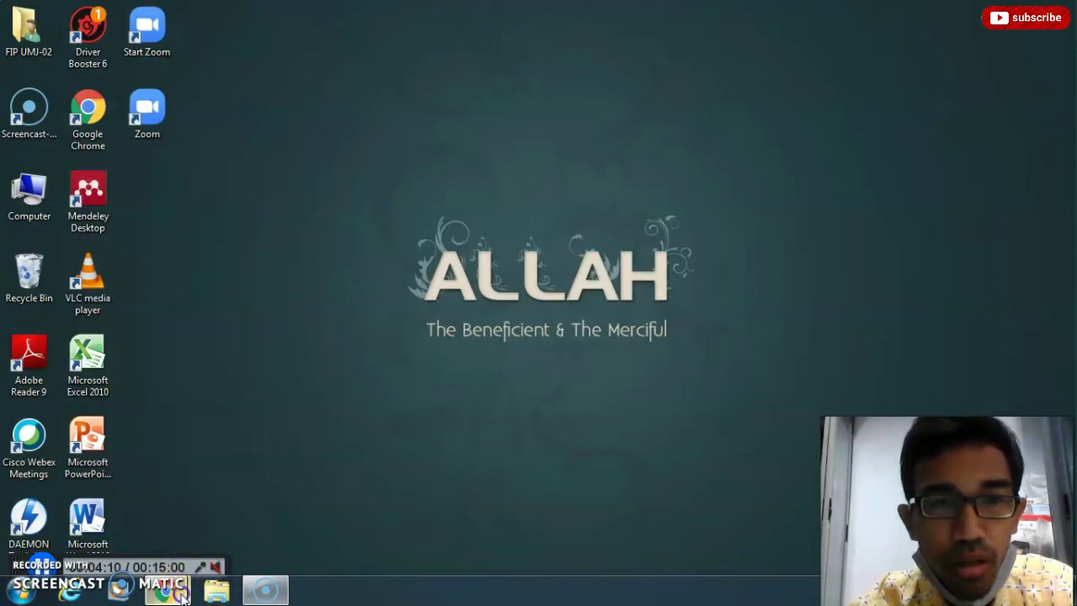
Return to the OBS download page in Chrome, download the 64-bit OBS Studio 25.0.8 installer and close the welcome page
mouse_move(166, 589)
click(235, 509)
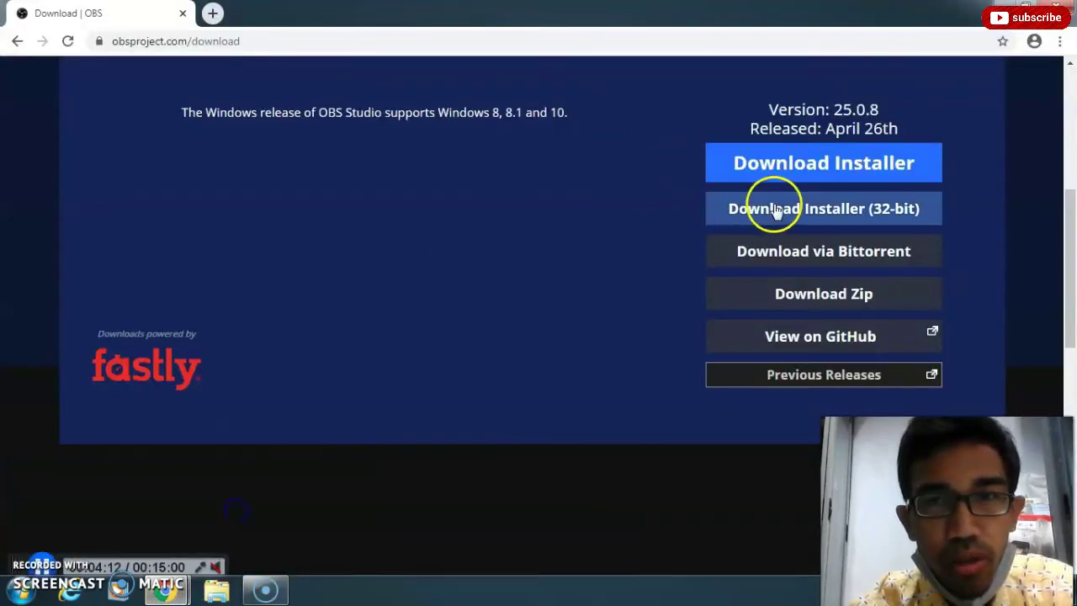
scroll(799, 168, up, 1)
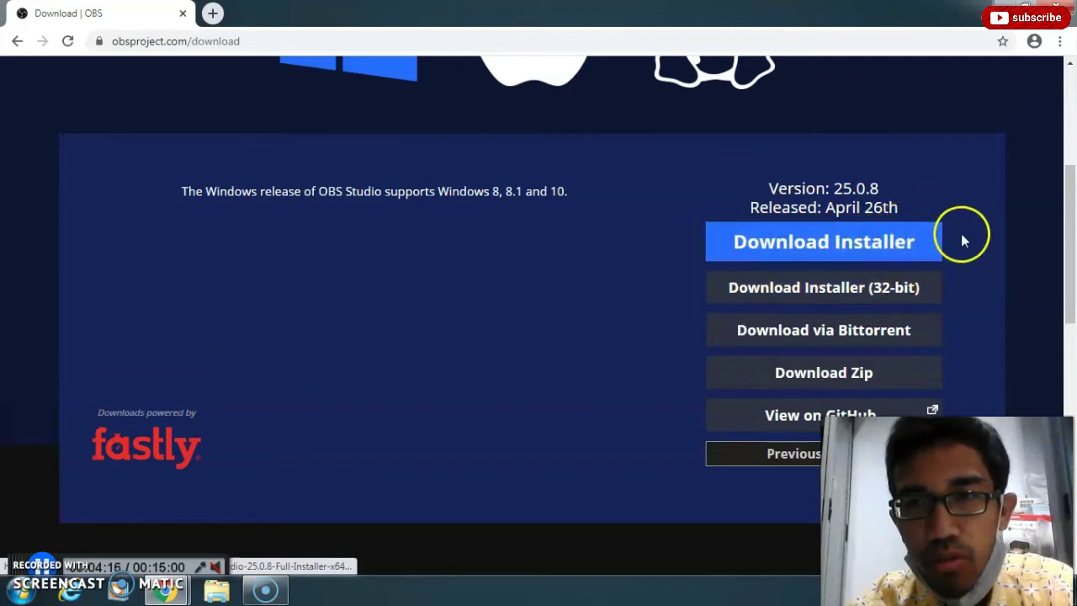
click(813, 251)
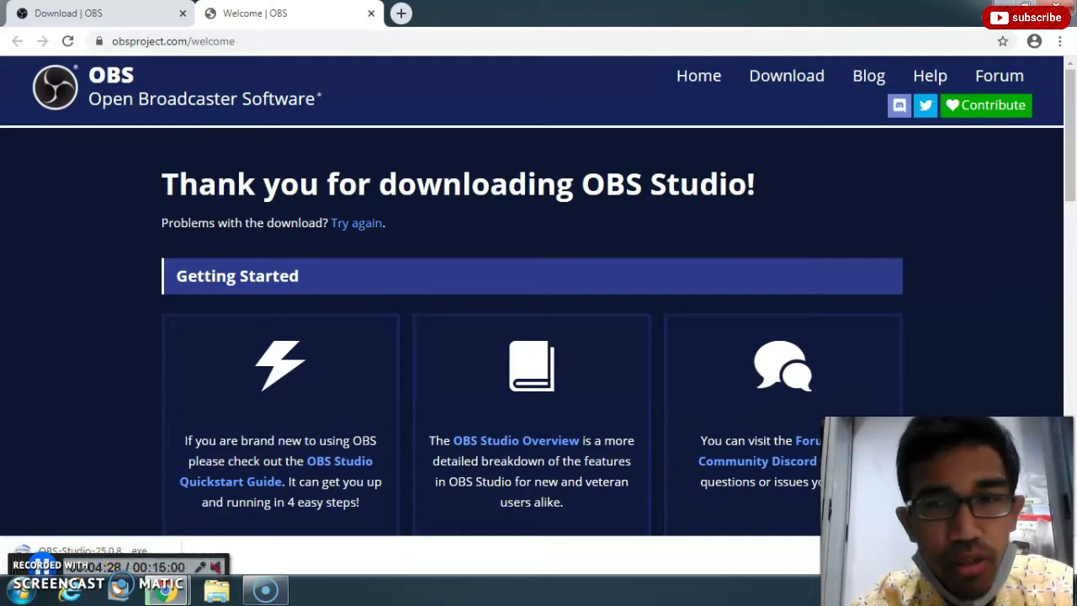
click(371, 15)
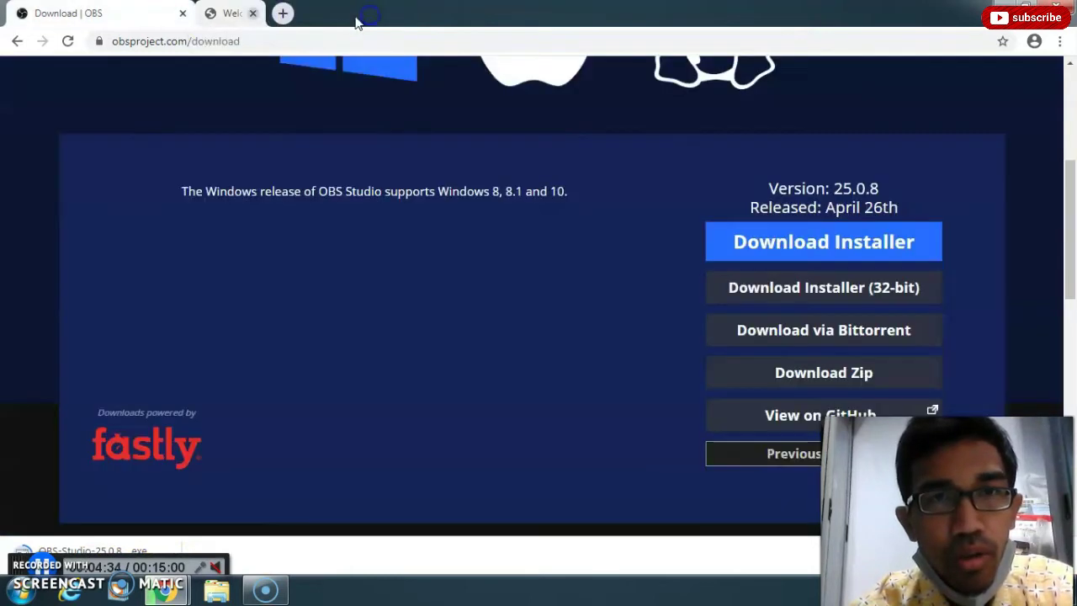
Open google.com in a new browser tab and search for "visual c++"
click(211, 12)
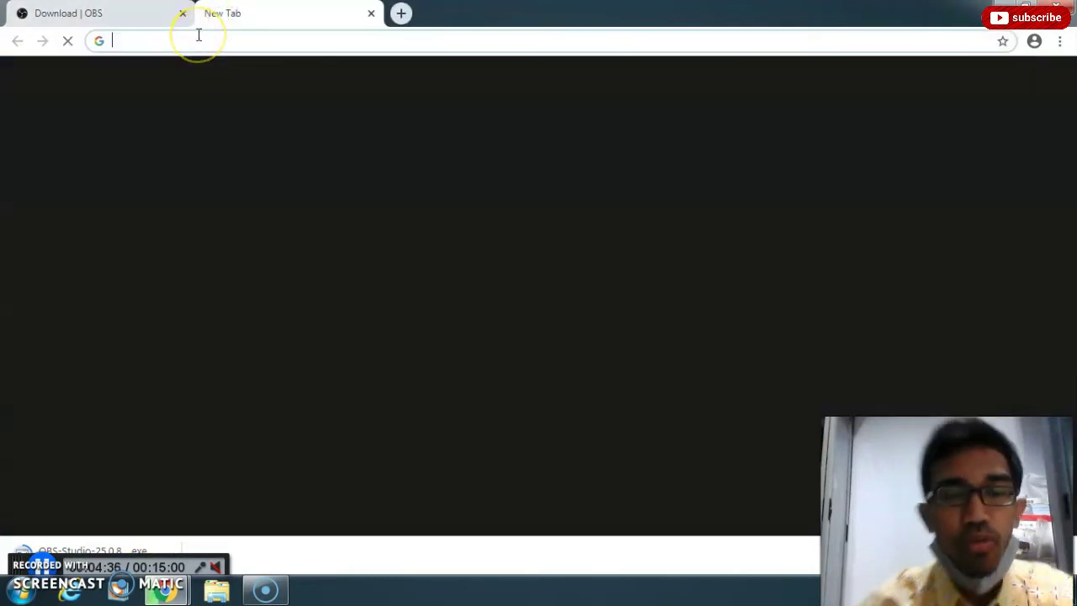
text(goo)
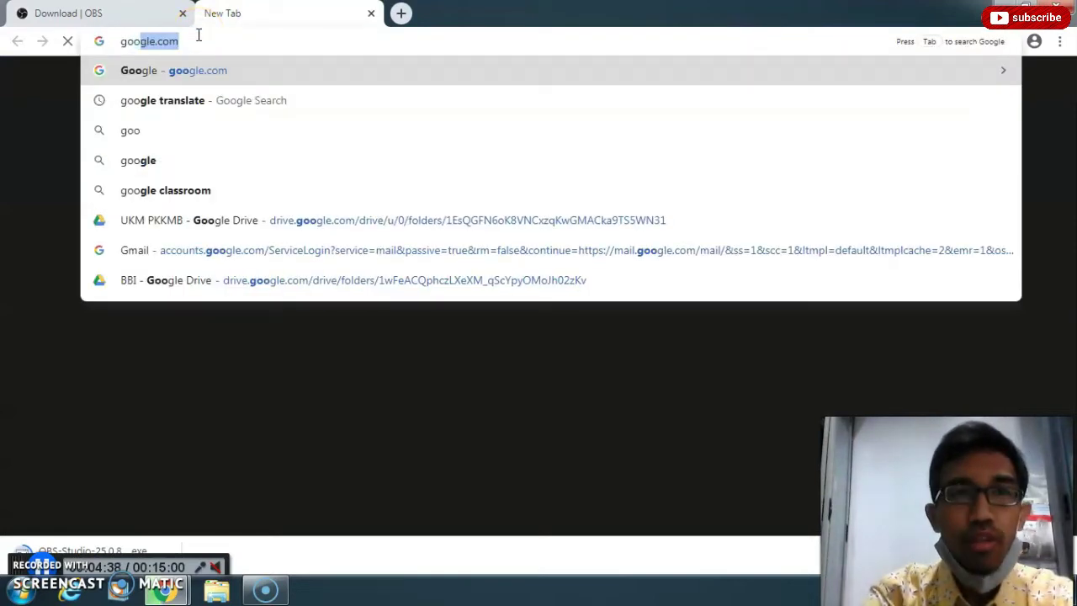
key(Return)
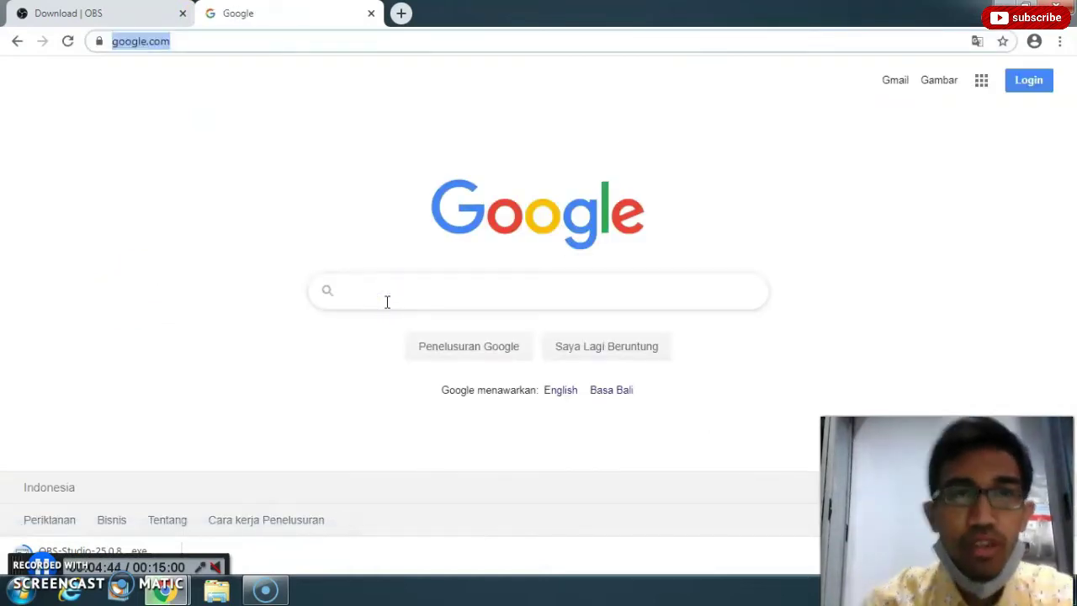
click(360, 296)
text(vsua)
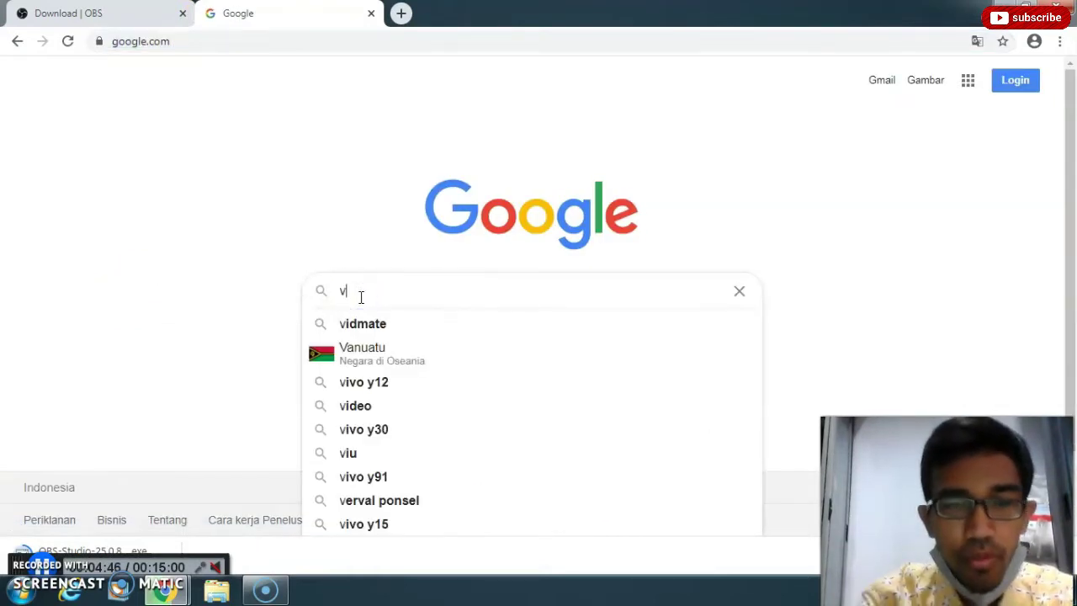
key(BackSpace)
key(BackSpace)
key(BackSpace)
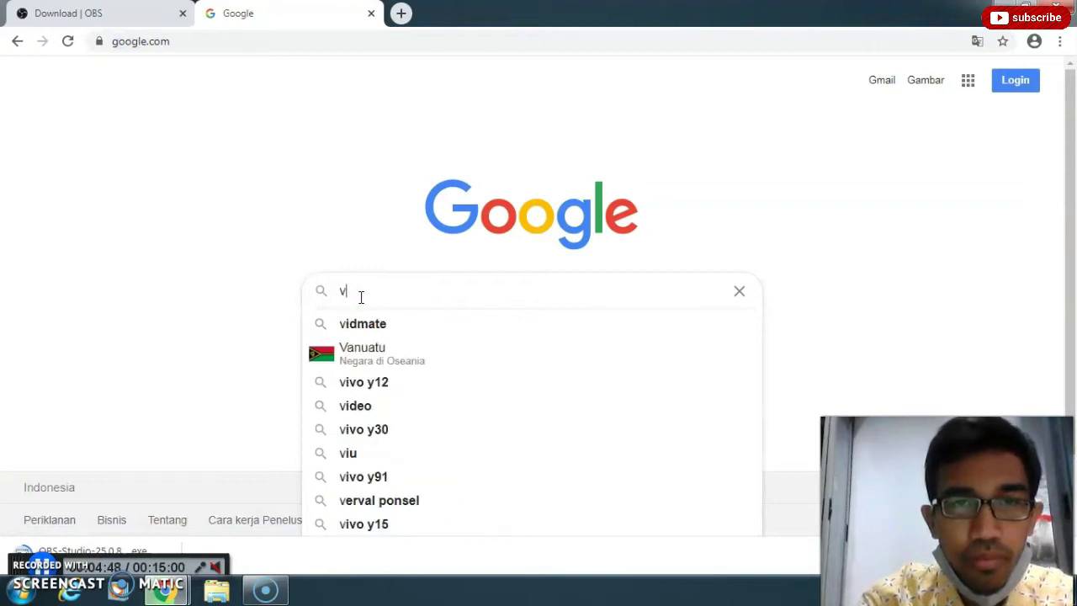
text(isual c)
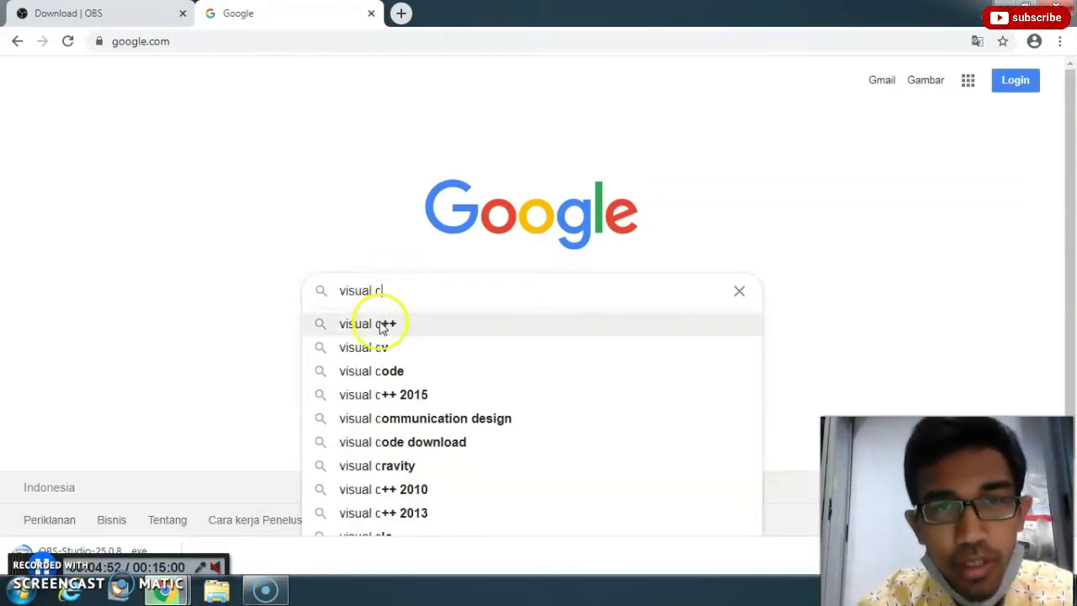
click(371, 331)
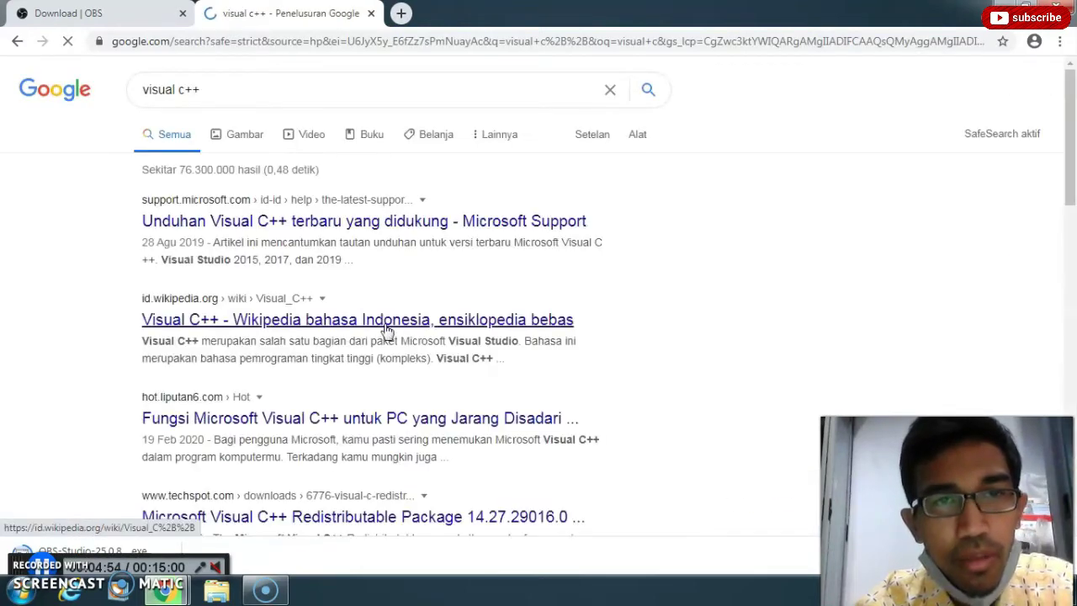
Open Microsoft's supported Visual C++ downloads page and download vc_redist.x64.exe for Visual Studio 2015, 2017 and 2019
click(217, 229)
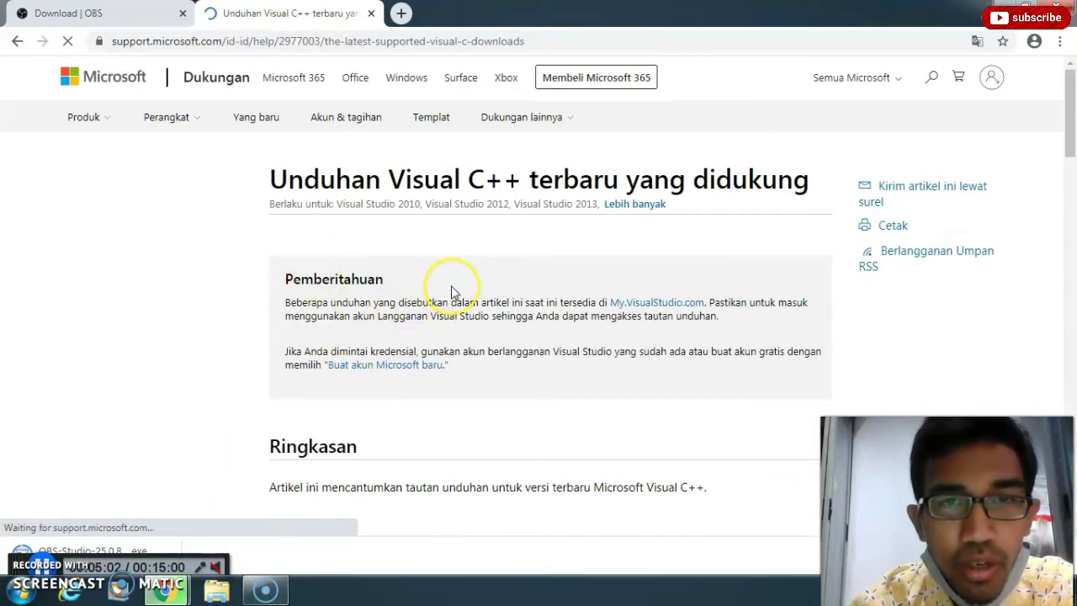
scroll(452, 291, down, 4)
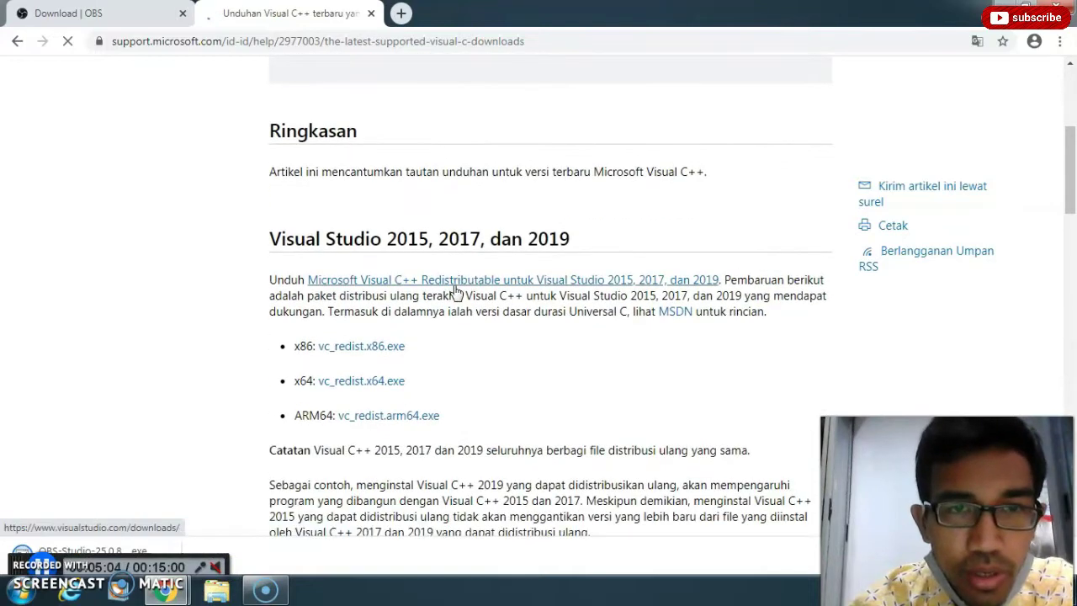
scroll(455, 291, down, 1)
click(266, 164)
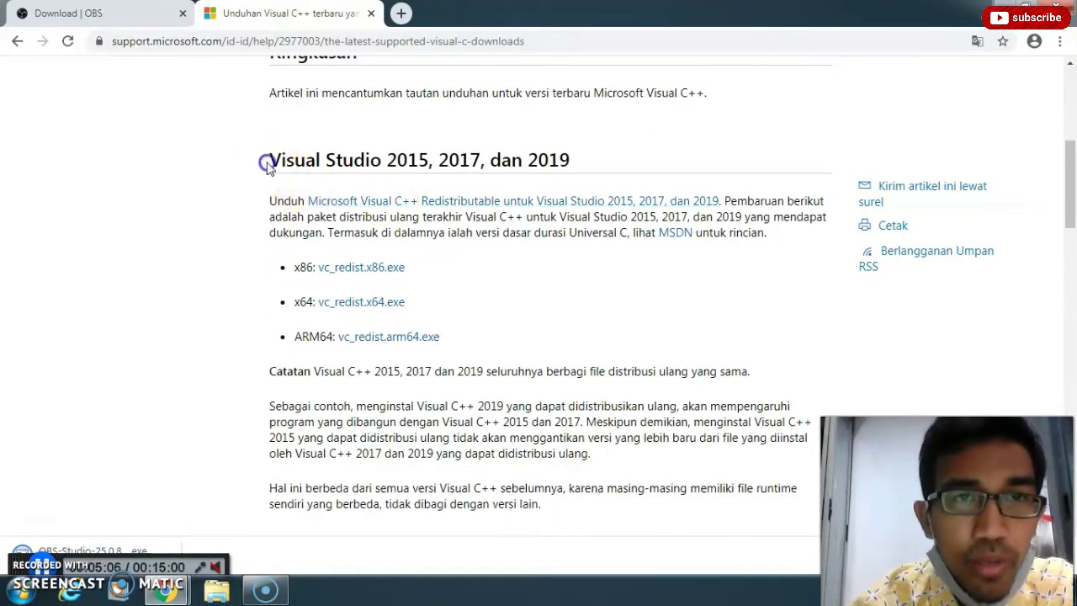
drag(266, 164, 519, 156)
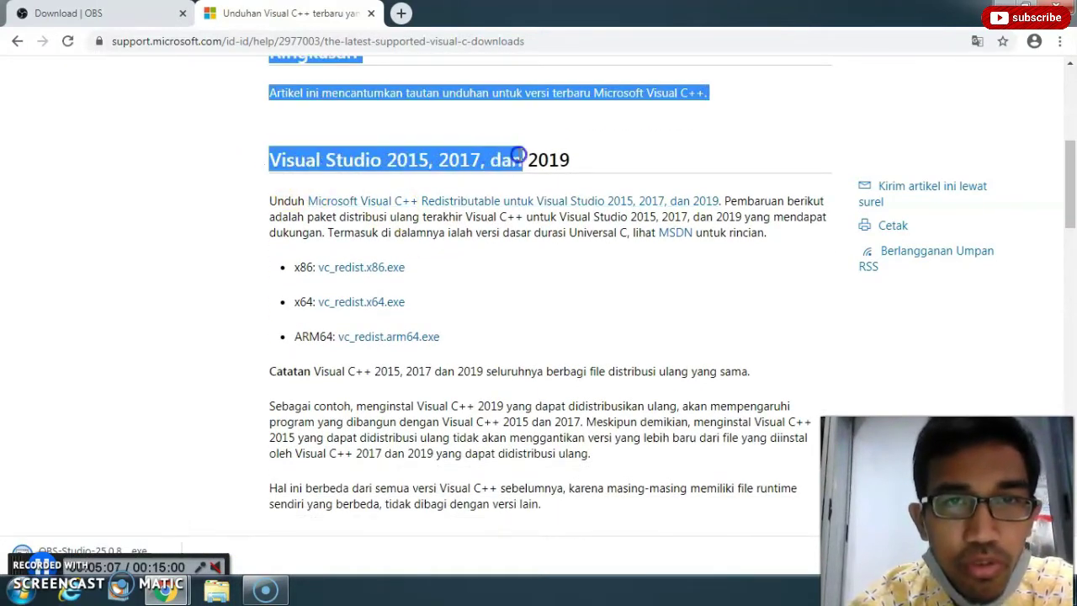
click(582, 164)
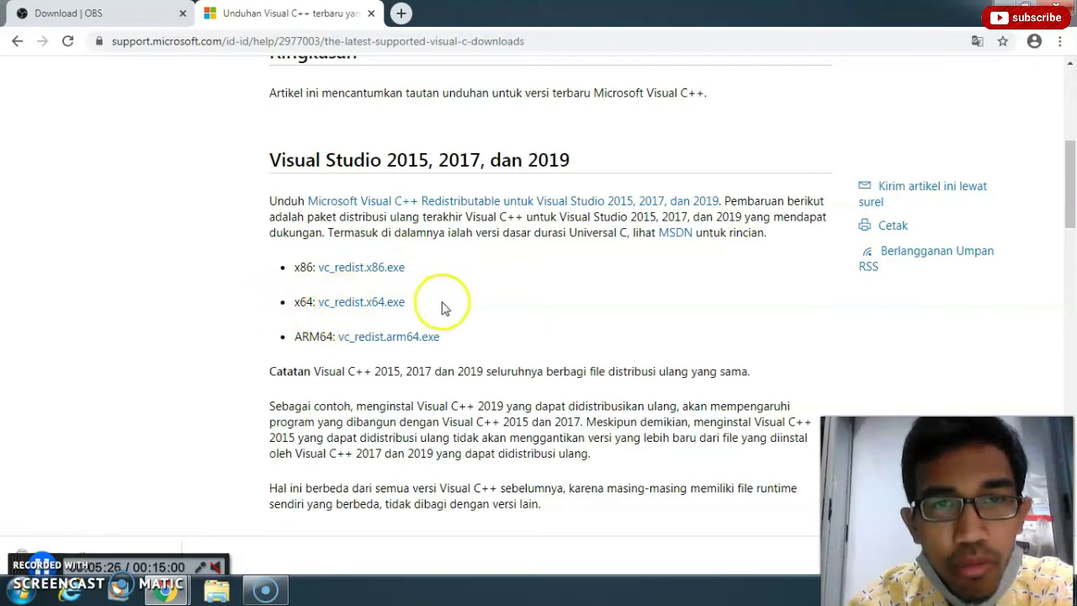
click(349, 307)
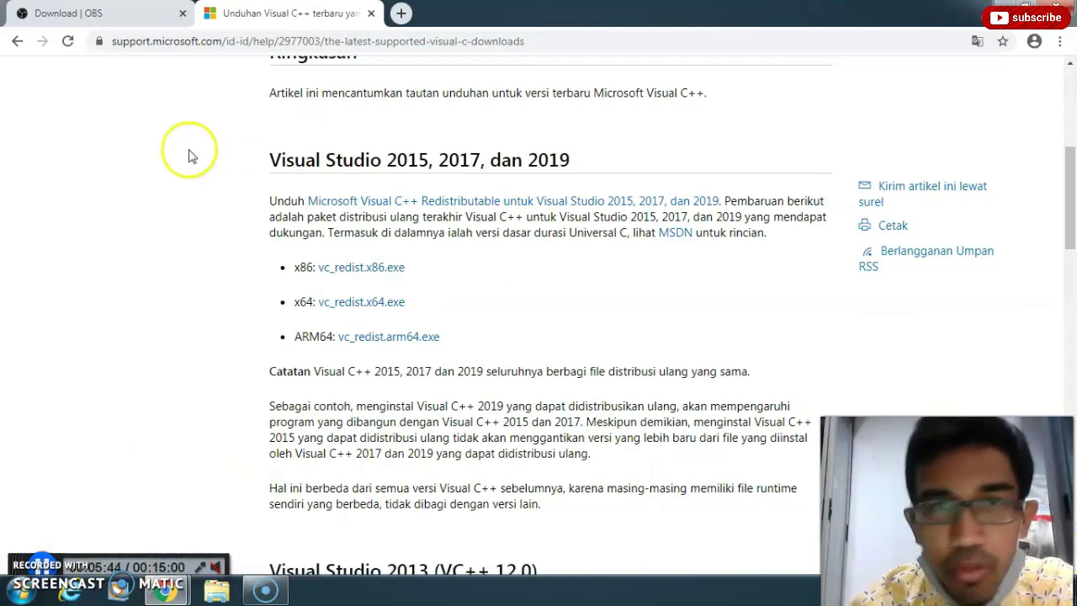
Close the browser and open the Downloads folder containing the downloaded installers
click(1064, 7)
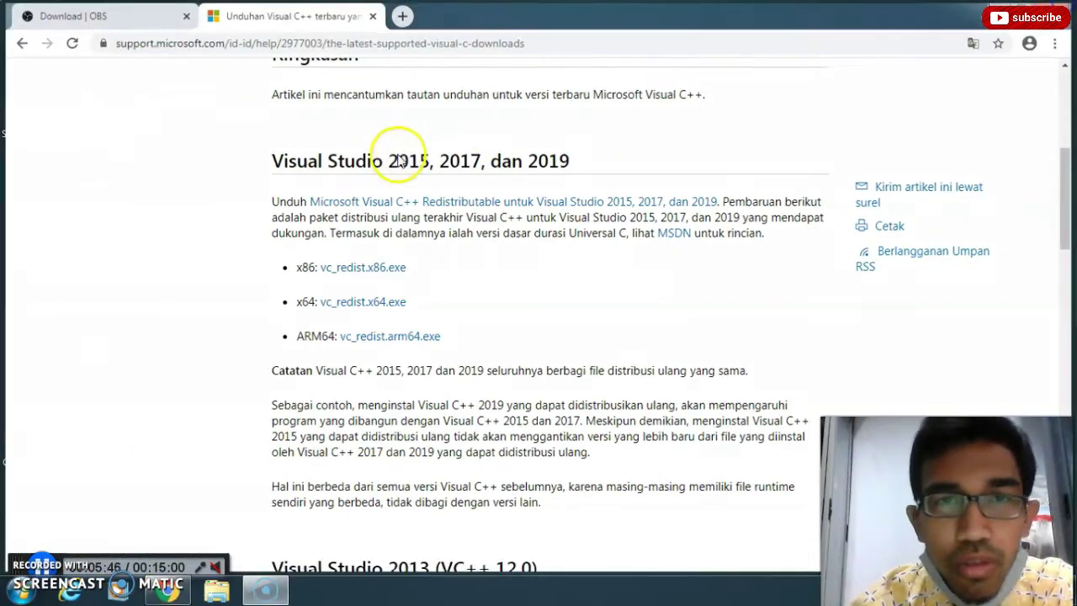
right_click(358, 174)
click(392, 221)
right_click(276, 153)
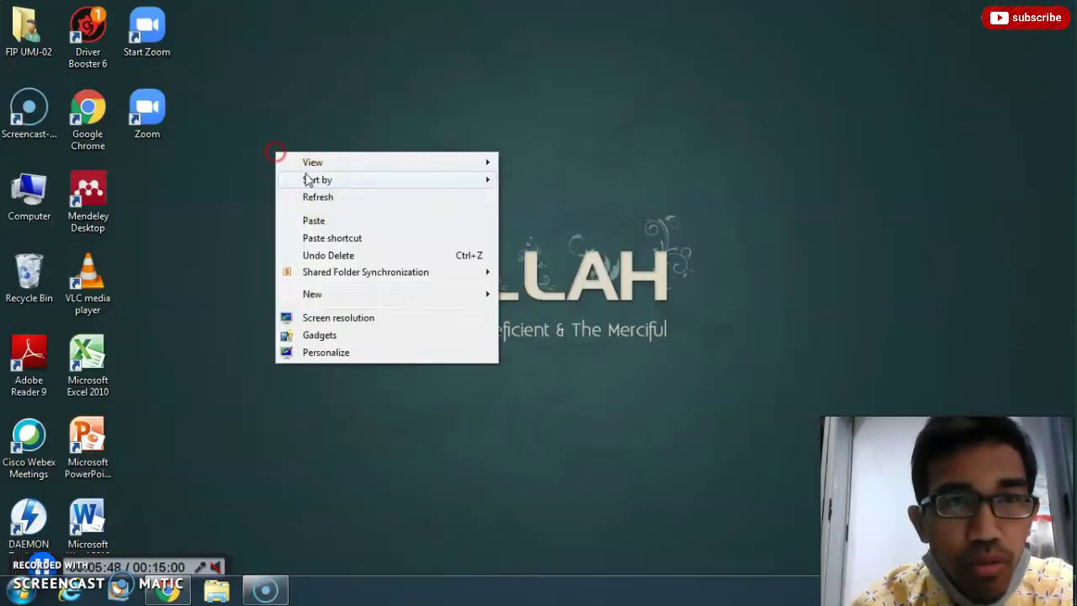
click(289, 197)
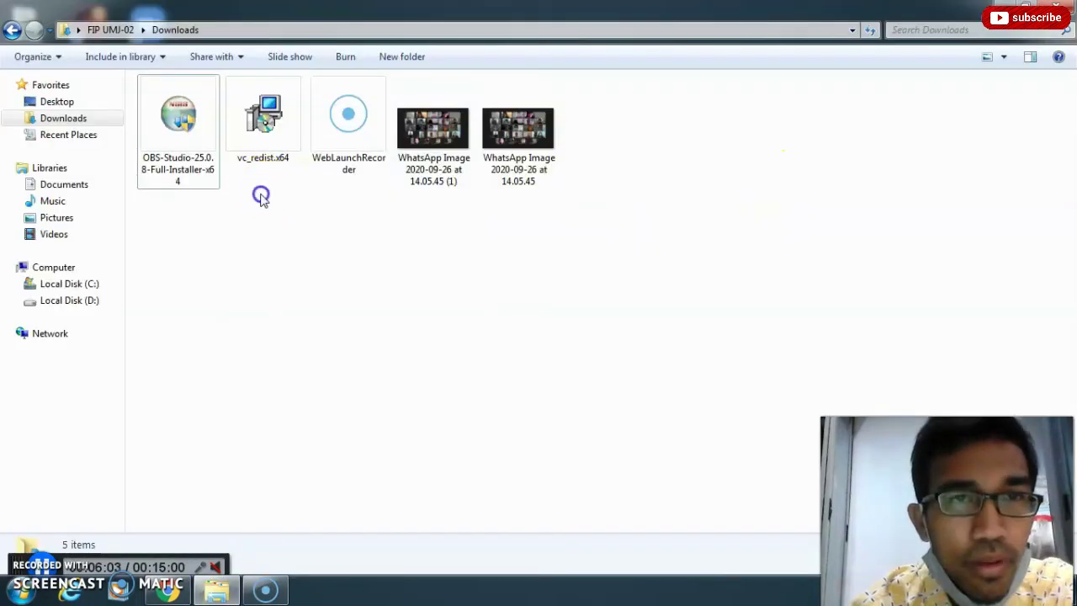
mouse_move(274, 193)
mouse_down()
mouse_move(194, 147)
mouse_move(143, 144)
mouse_move(223, 175)
mouse_move(239, 199)
mouse_move(168, 144)
mouse_move(280, 201)
mouse_up()
click(280, 201)
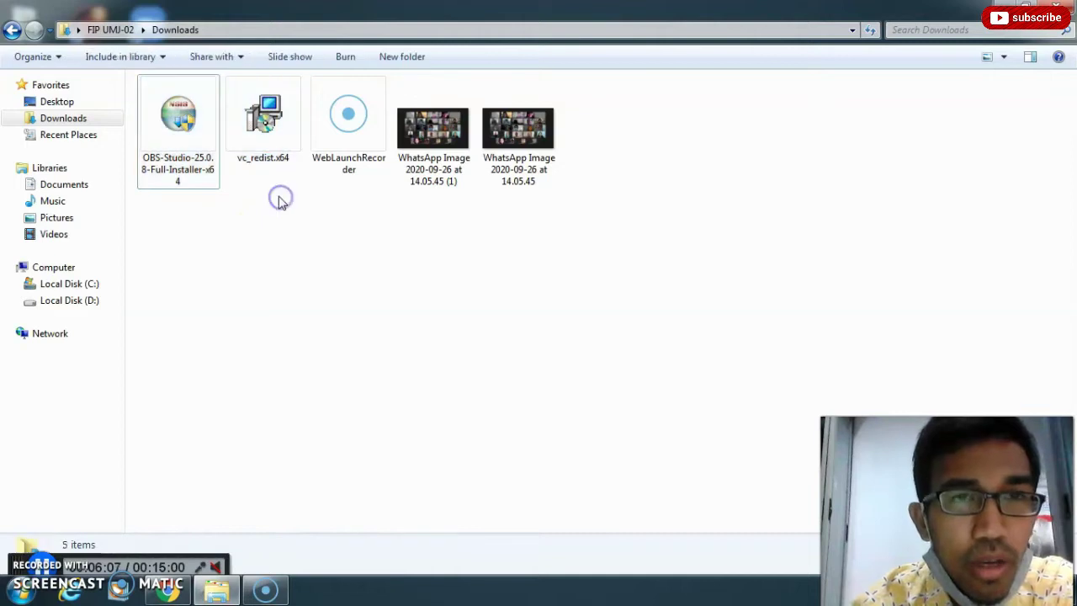
Run the vc_redist.x64 installer from the Downloads folder and allow it past the security warning
drag(193, 151, 274, 144)
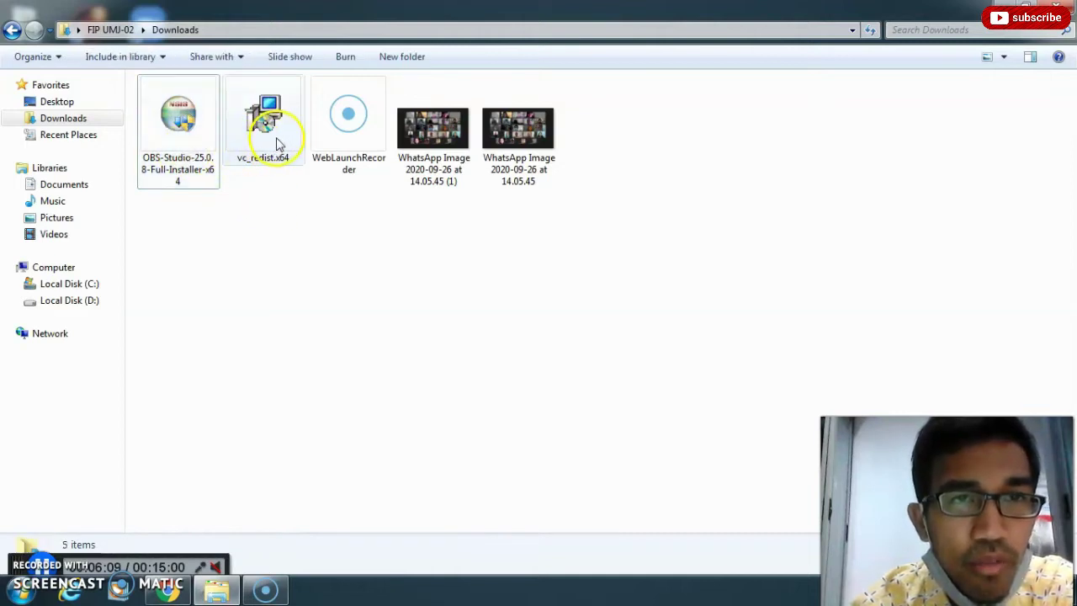
click(270, 138)
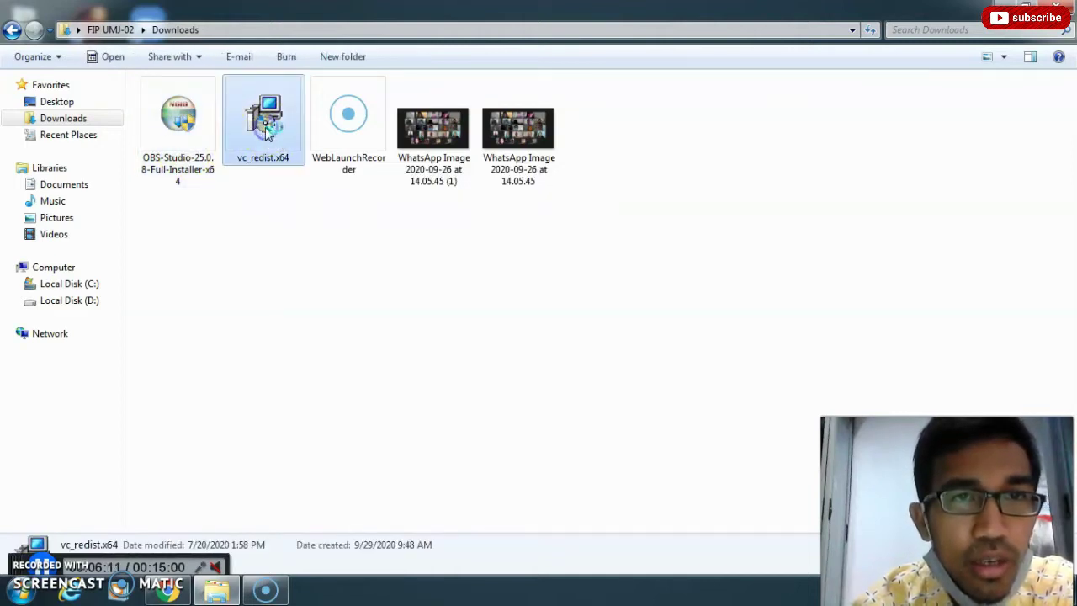
double_click(267, 134)
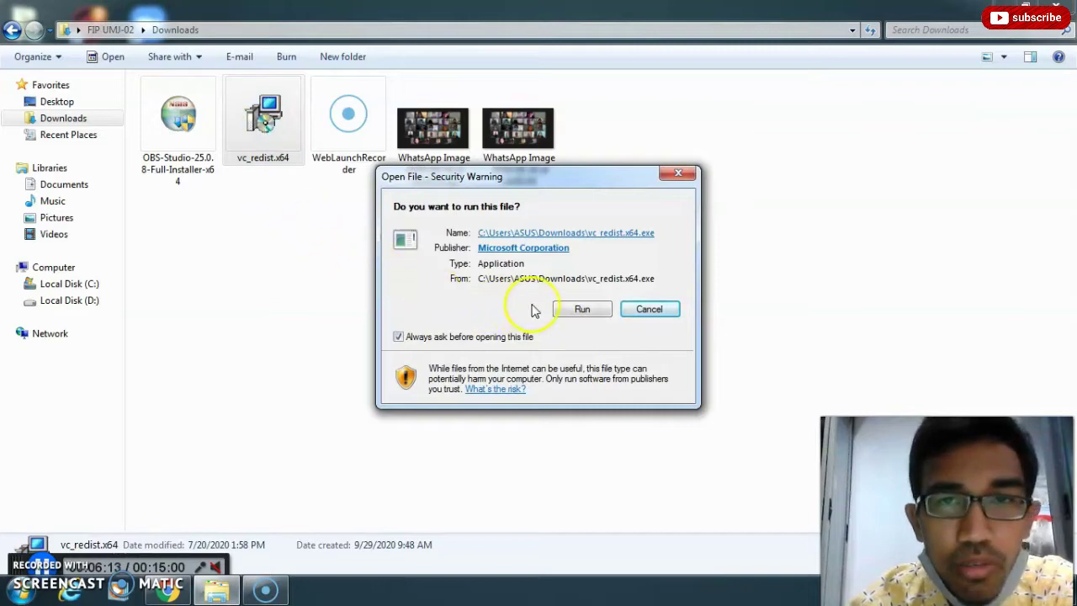
click(583, 310)
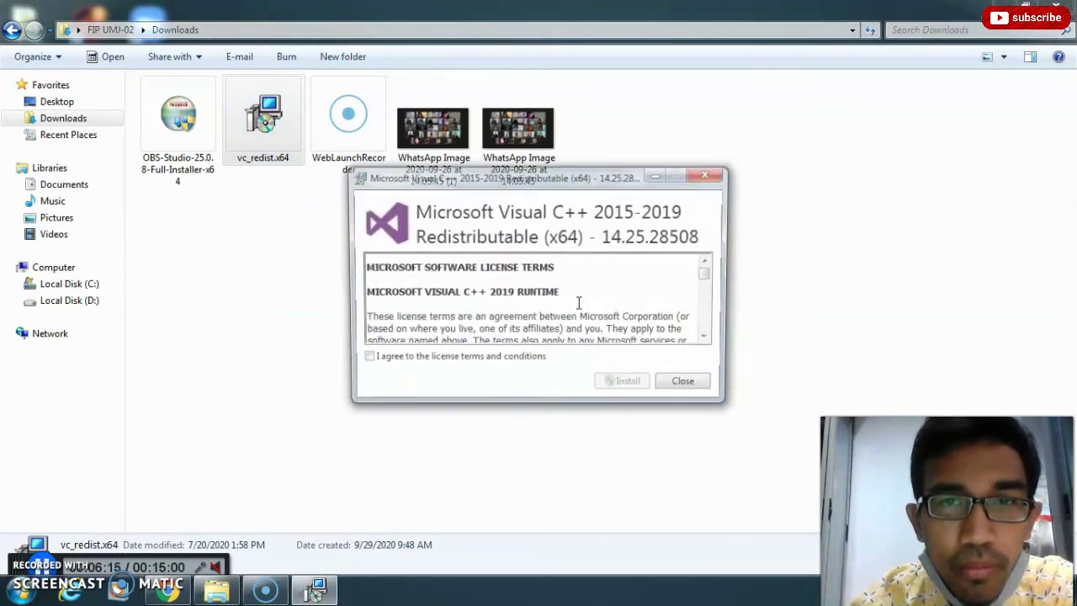
Accept the license terms, install the Microsoft Visual C++ 2015-2019 Redistributable (x64), and close the setup
click(366, 362)
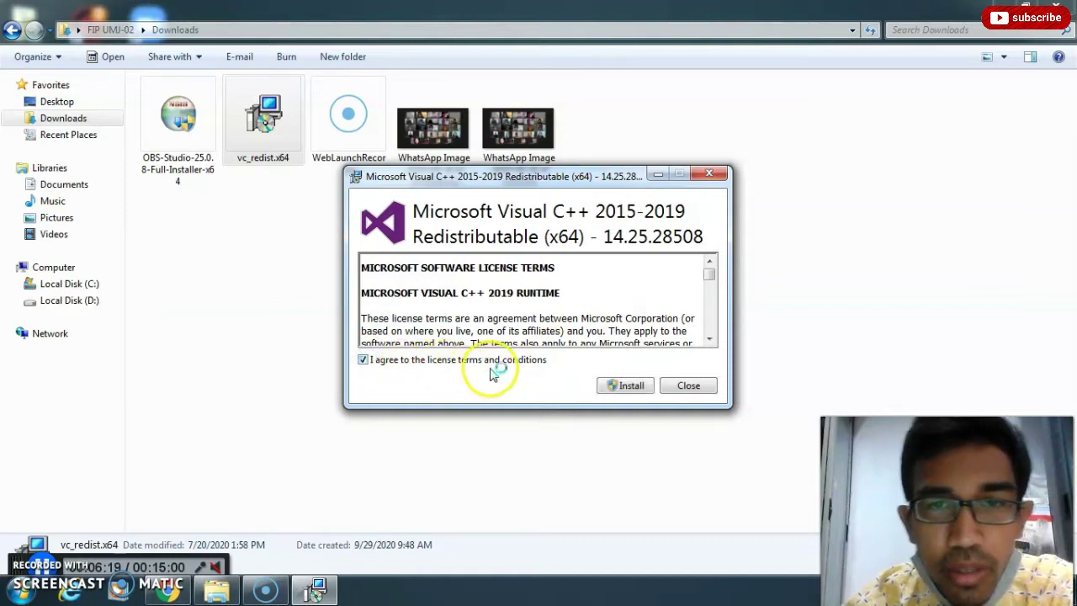
click(621, 386)
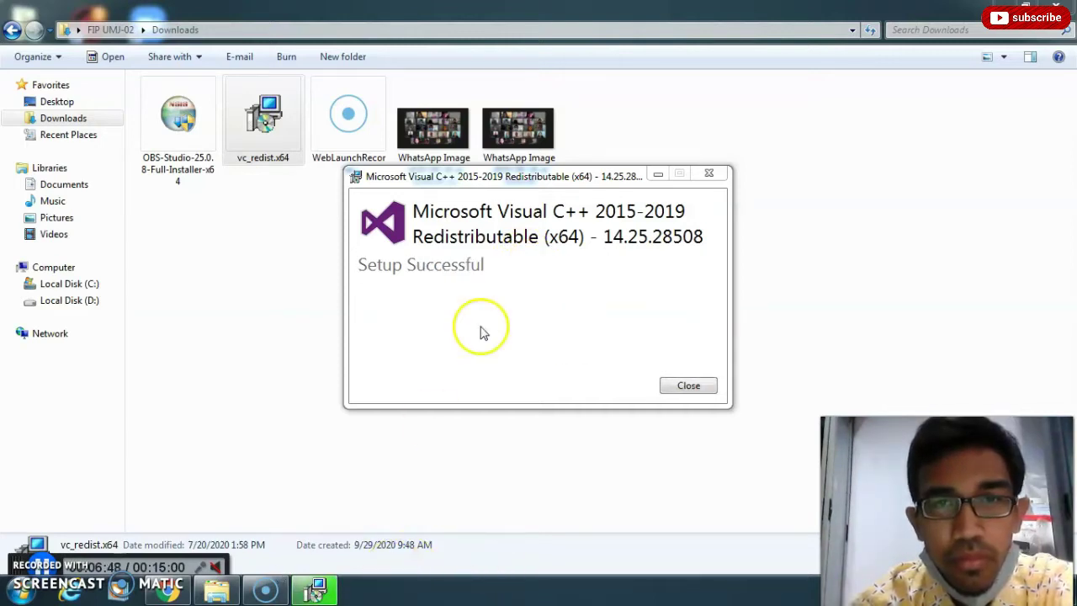
click(690, 387)
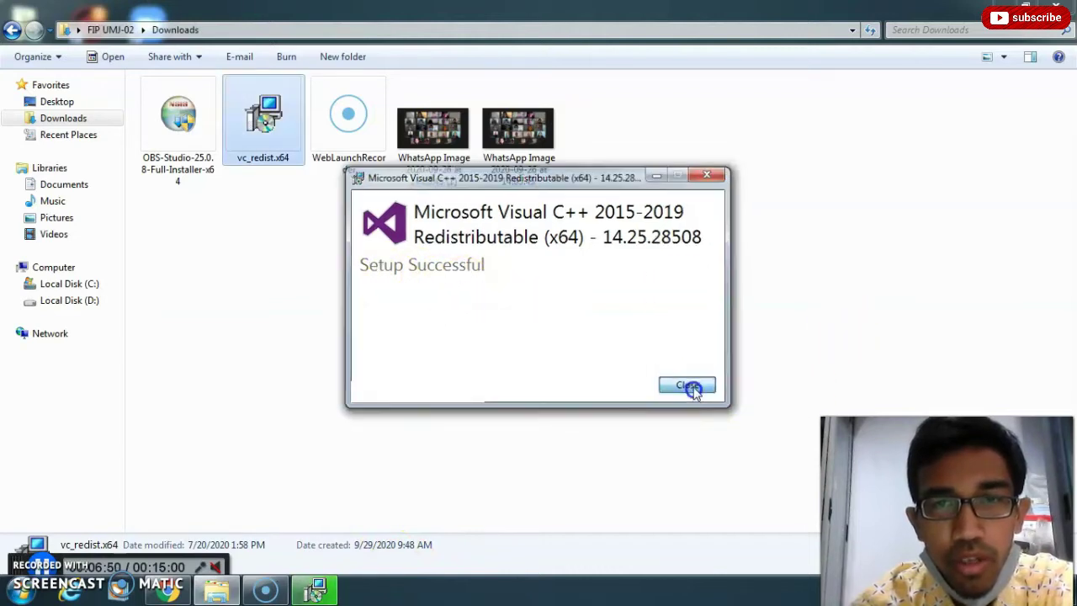
right_click(264, 236)
click(318, 301)
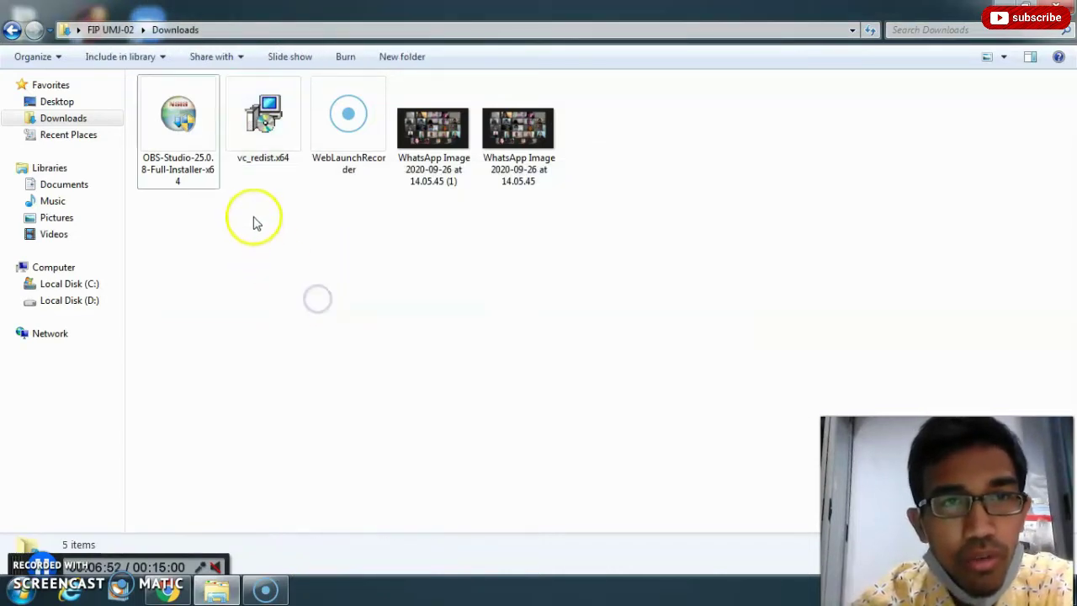
Run the OBS-Studio-25.0.8-Full-Installer-x64 installer, accept the license and default folder, and finish setup with Launch OBS Studio 25.0.8 enabled
double_click(204, 183)
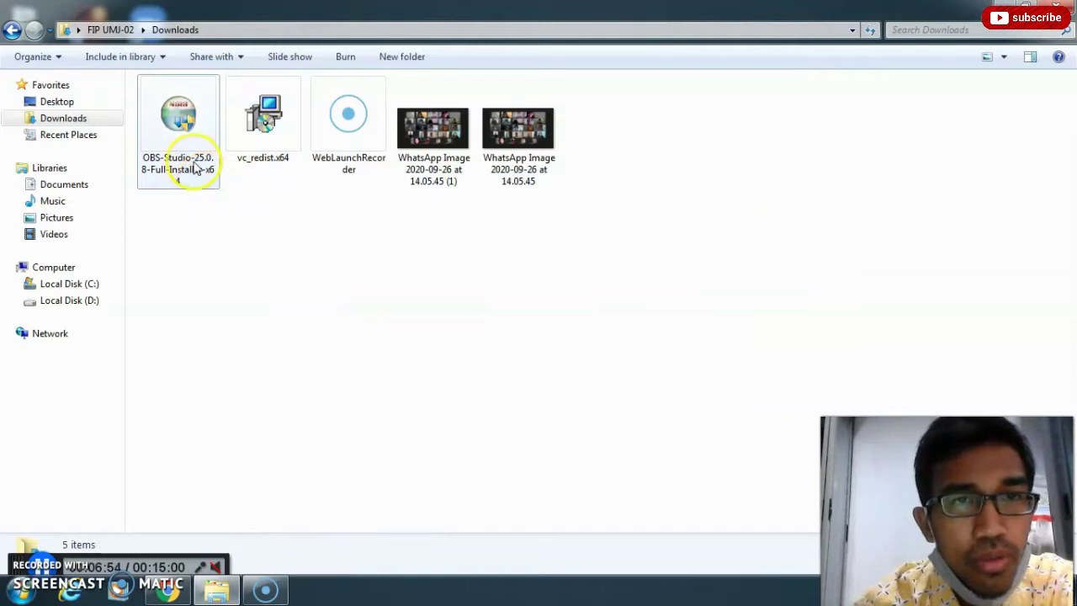
double_click(171, 152)
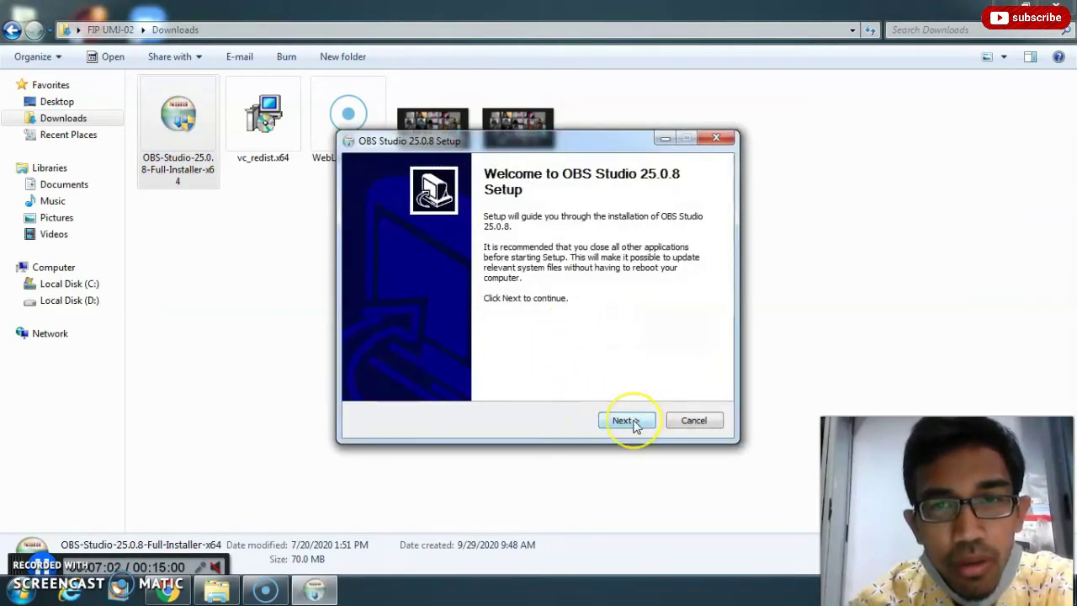
click(631, 424)
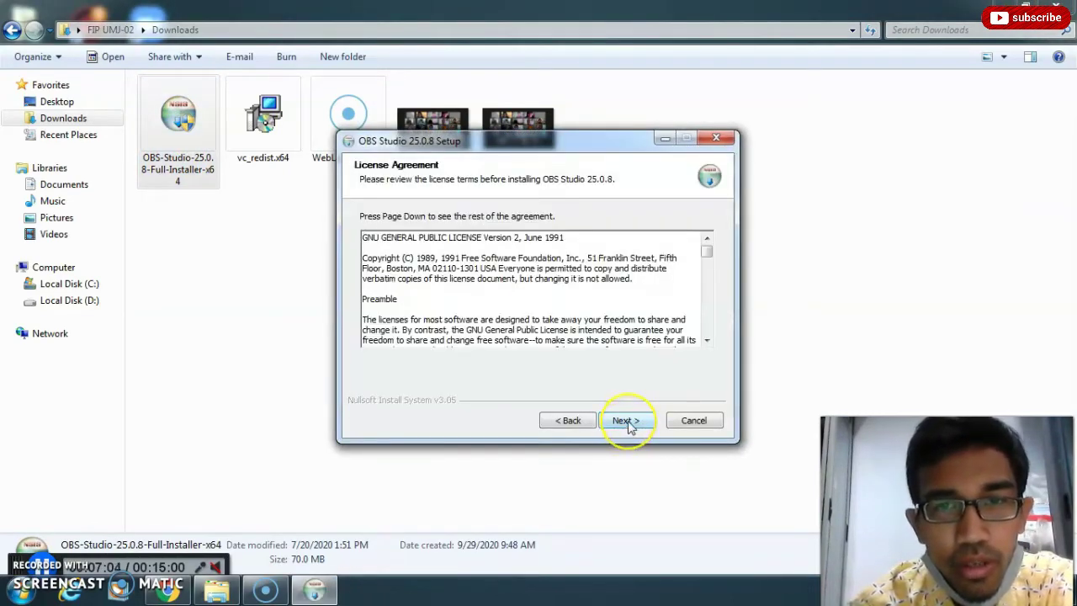
click(627, 422)
click(629, 422)
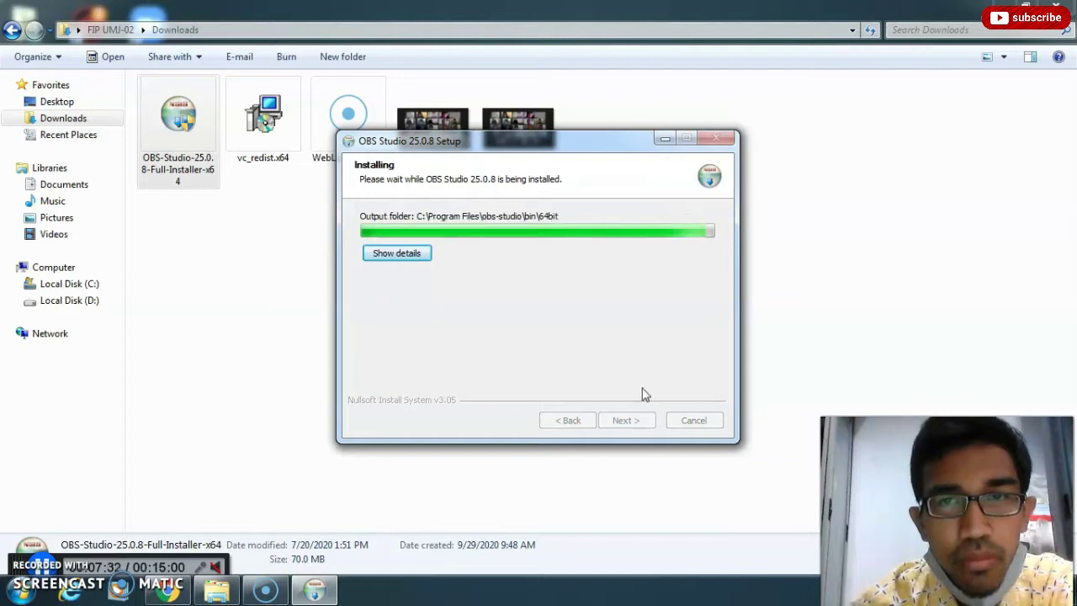
click(641, 420)
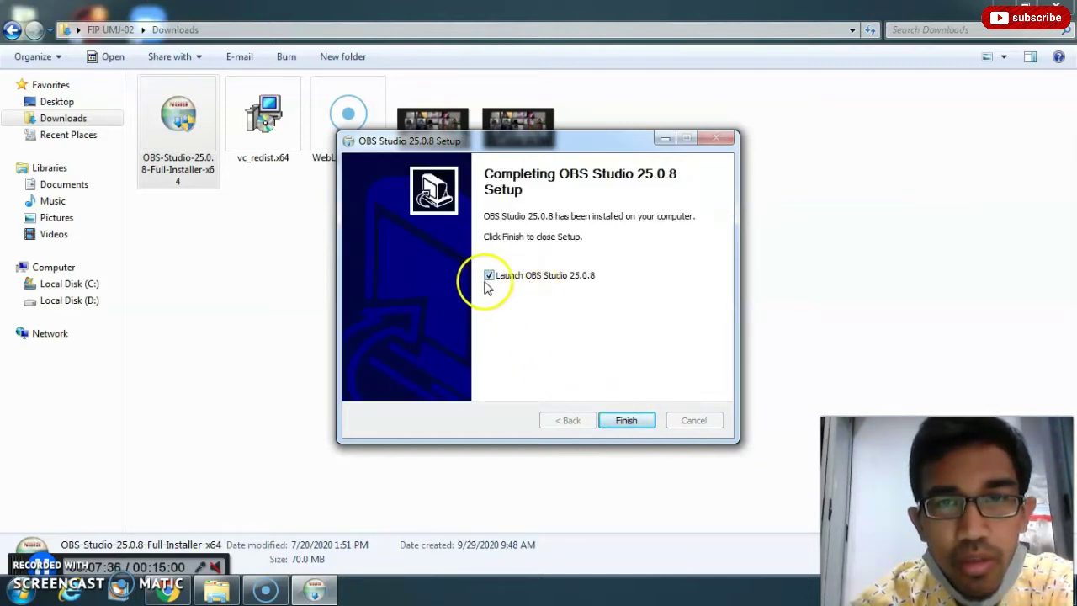
click(626, 421)
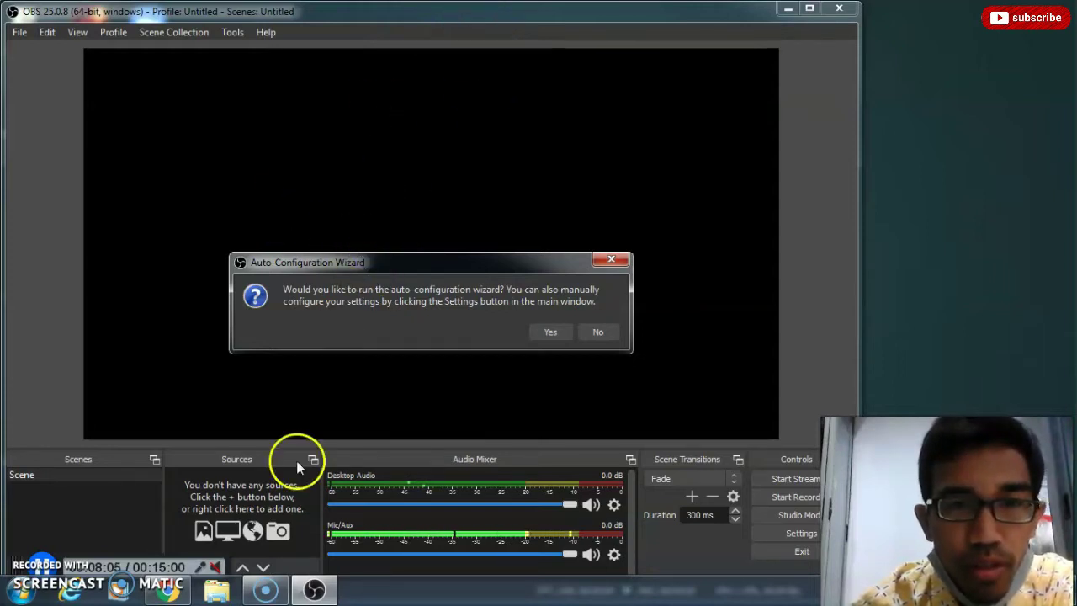
Run the auto-configuration wizard optimized just for recording, keep the default video settings, and apply the recommended settings
drag(407, 244, 426, 217)
click(512, 286)
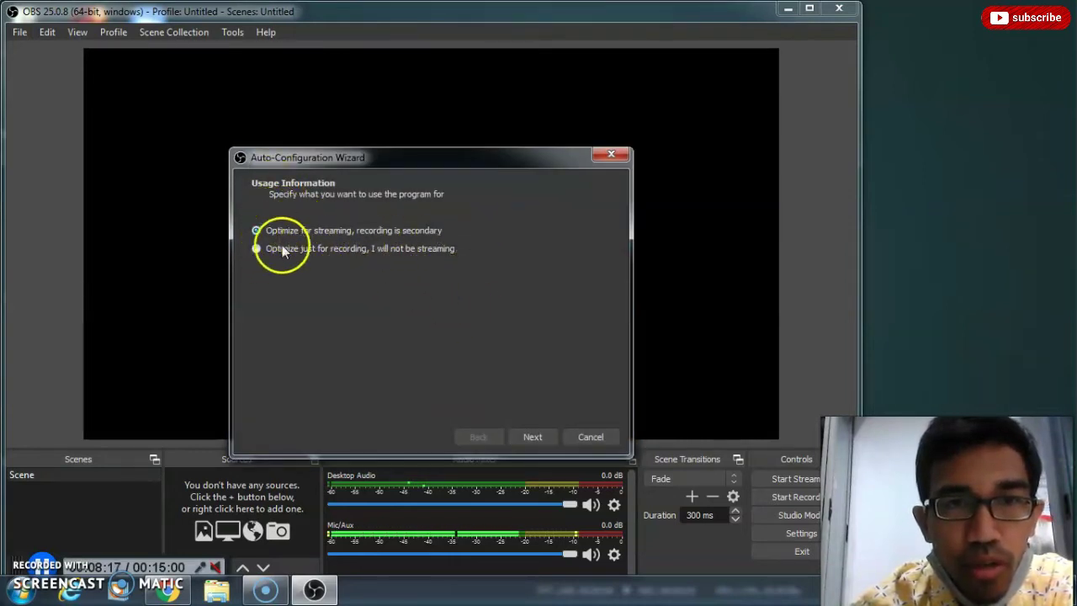
click(261, 250)
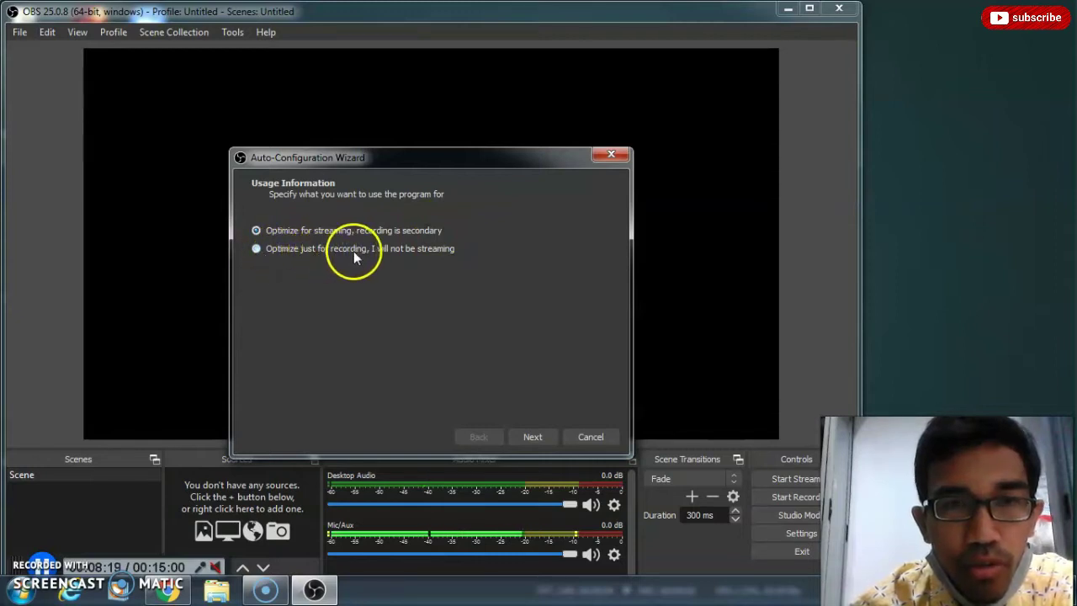
click(257, 250)
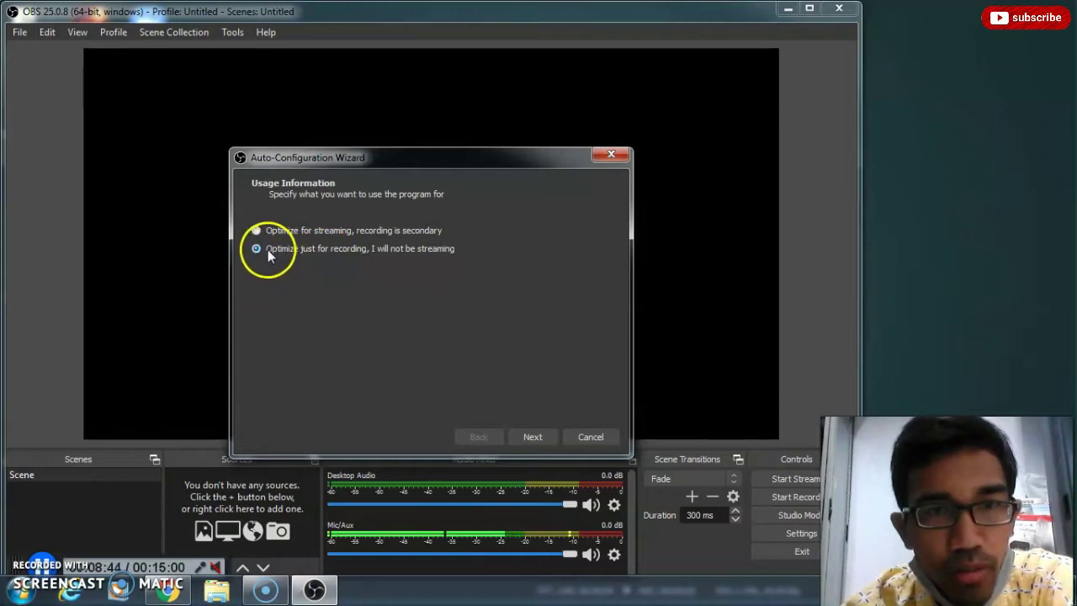
click(535, 438)
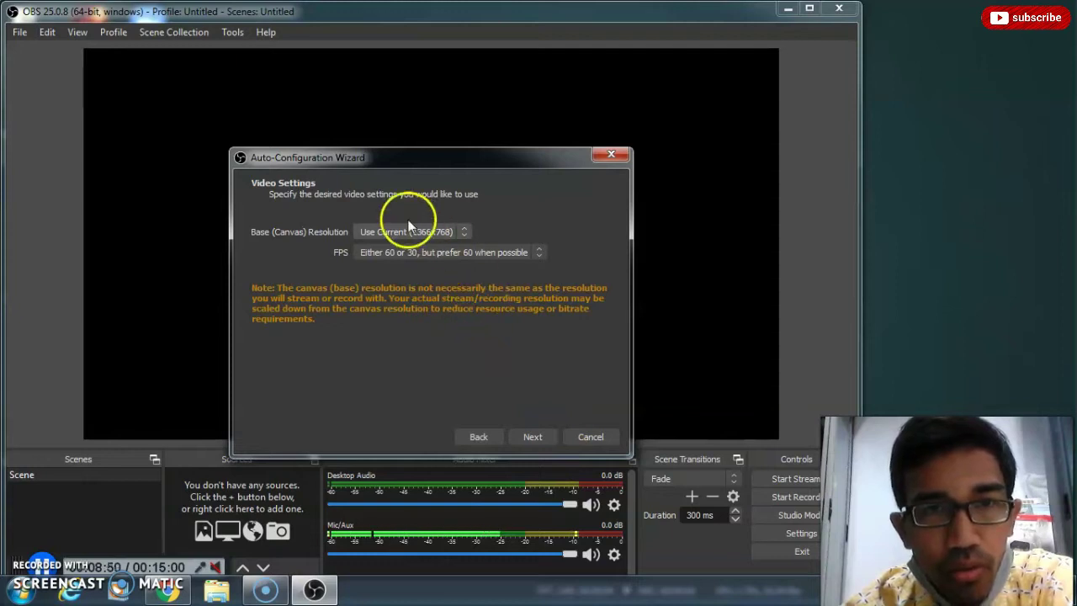
click(527, 434)
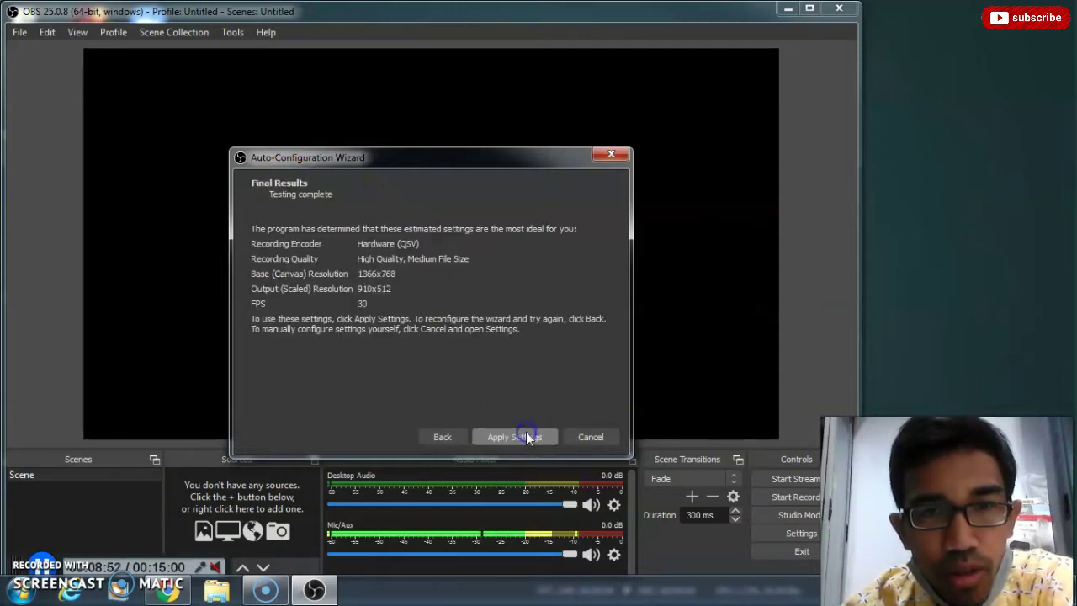
click(504, 437)
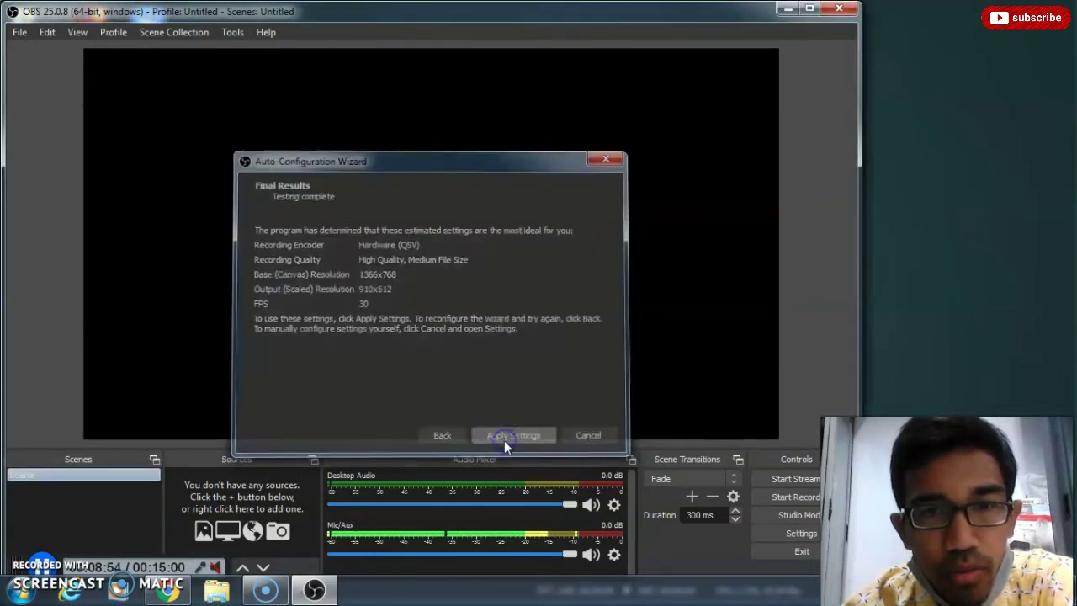
Maximize the OBS Studio window
drag(553, 20, 698, 24)
click(949, 17)
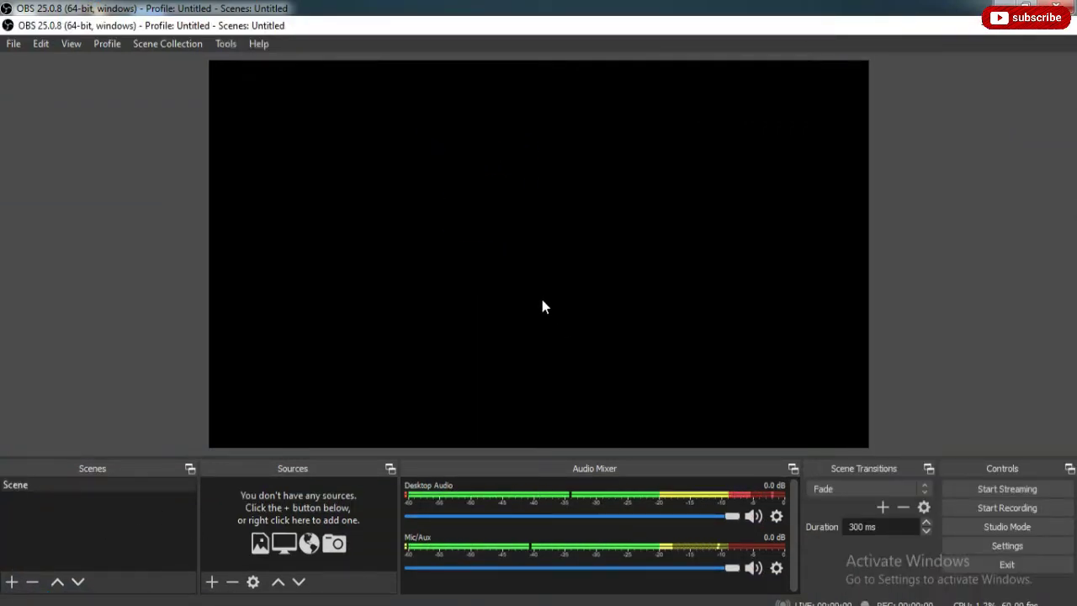
click(435, 231)
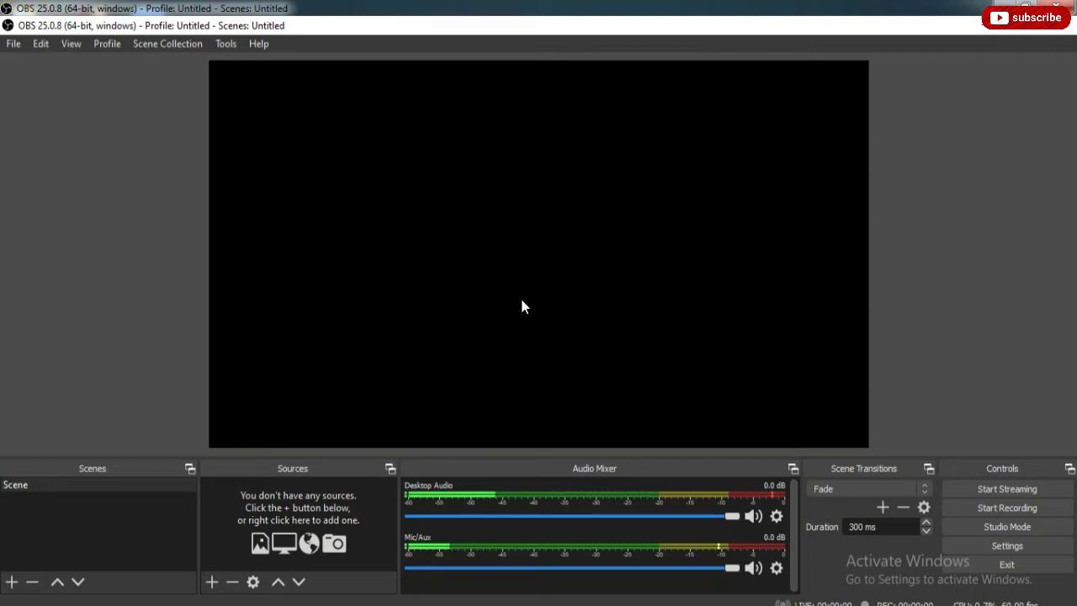
click(964, 548)
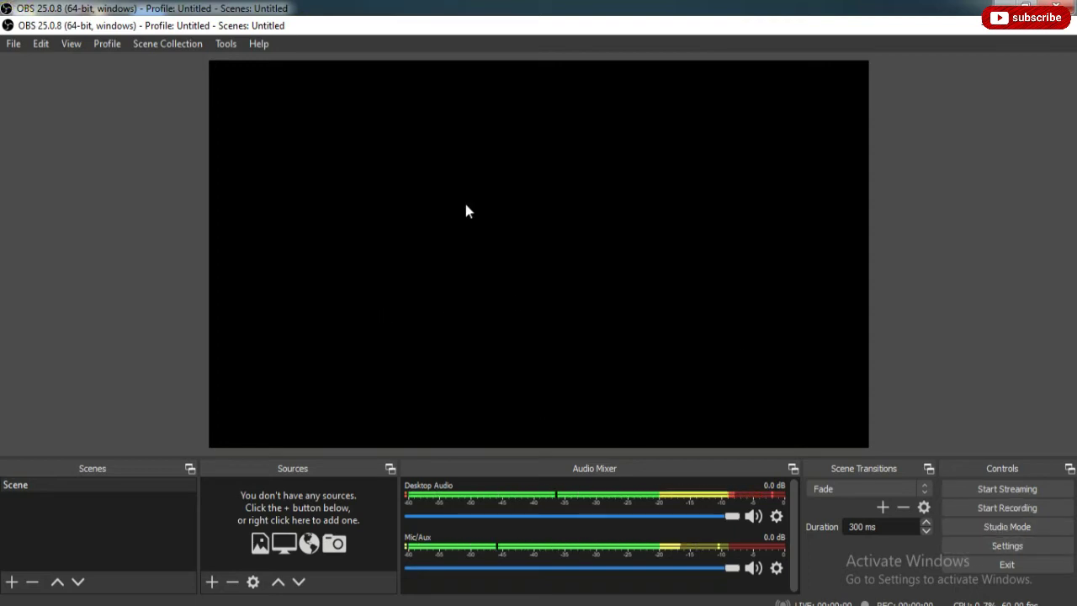
click(13, 44)
click(22, 108)
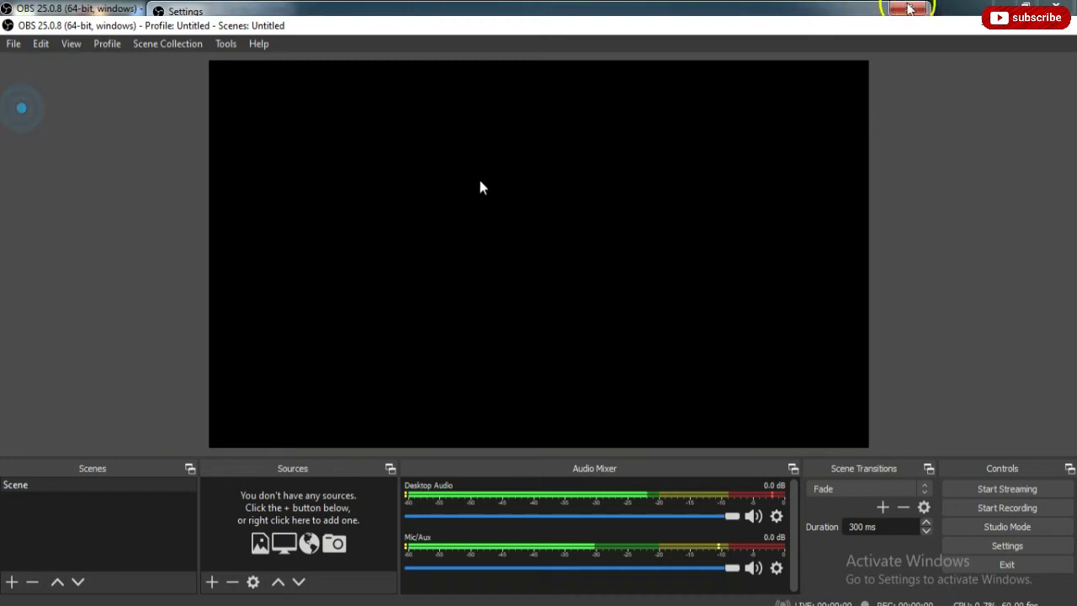
click(915, 31)
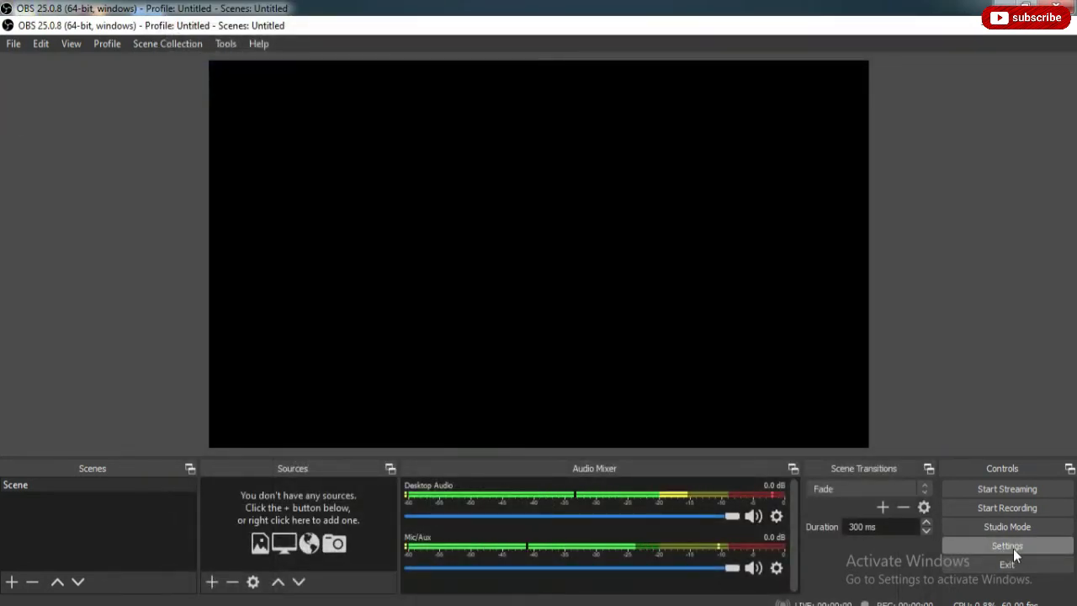
Open the Output settings and browse to Local Disk (D:) for the recording path
click(13, 44)
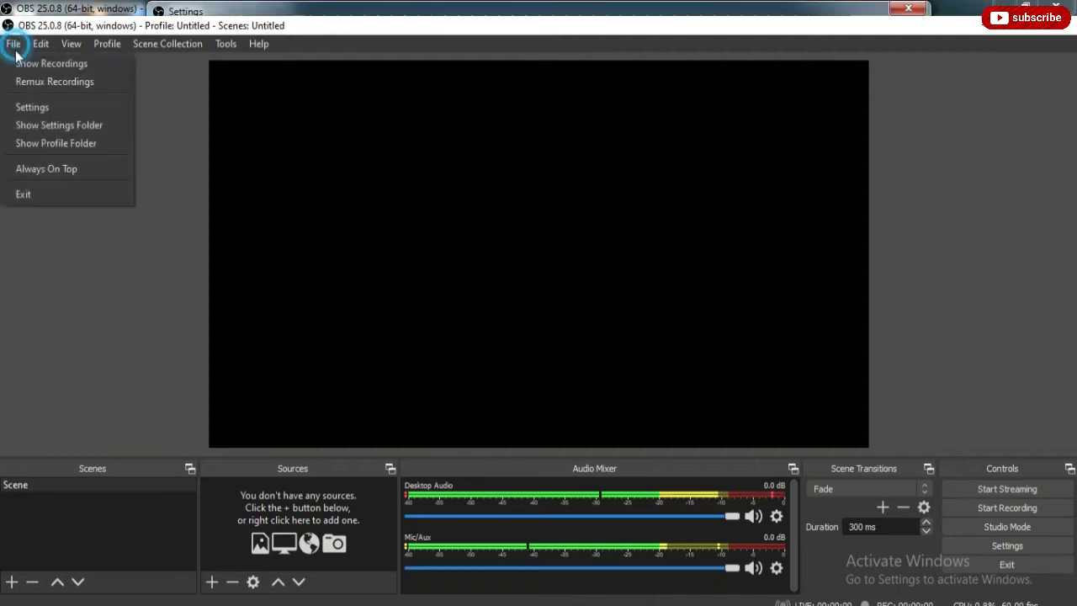
click(32, 108)
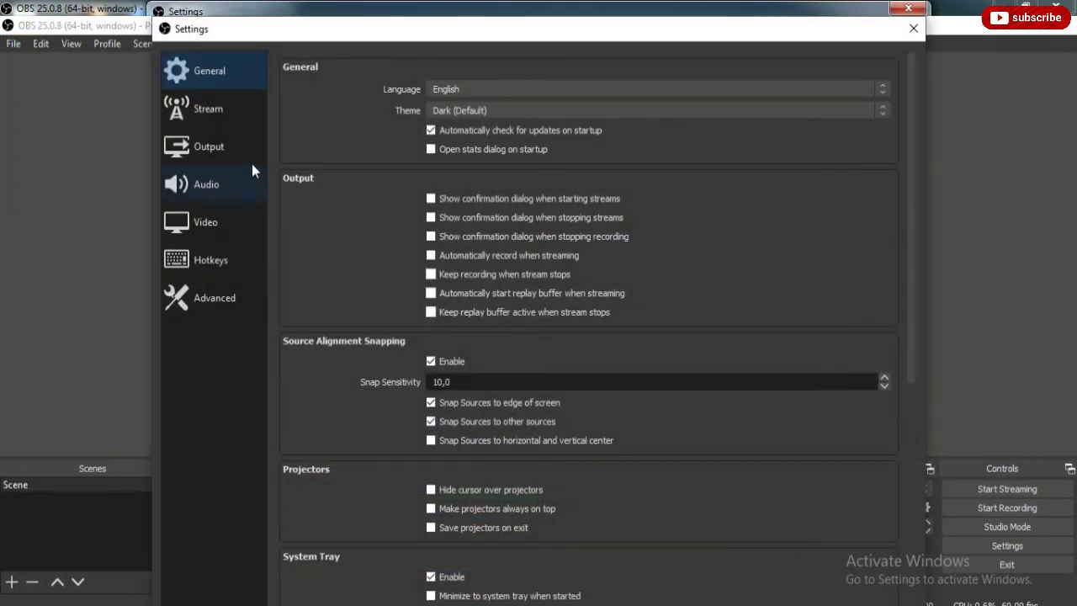
click(210, 148)
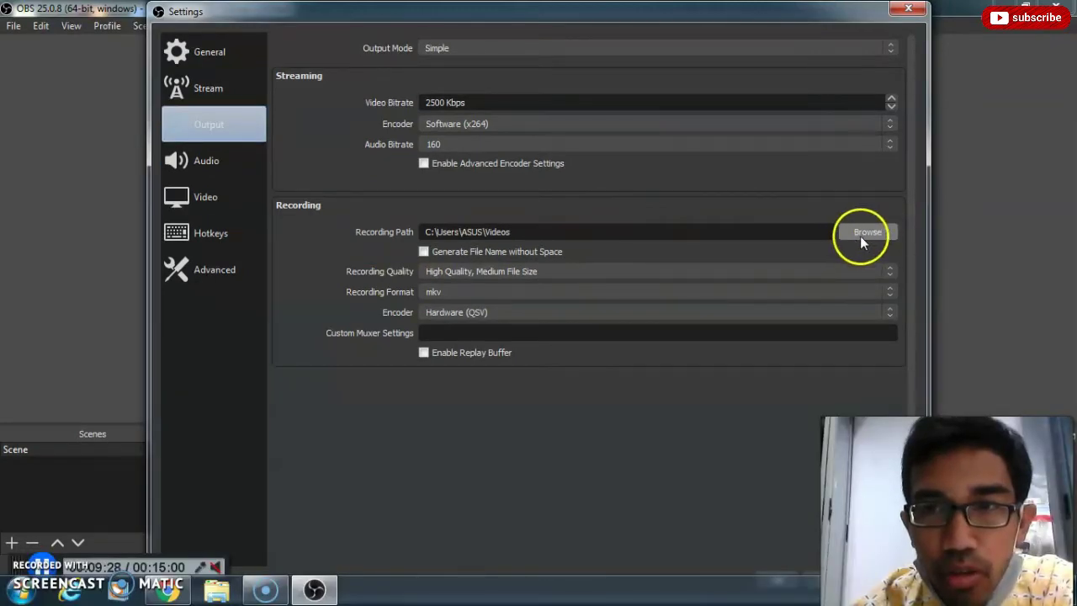
click(860, 236)
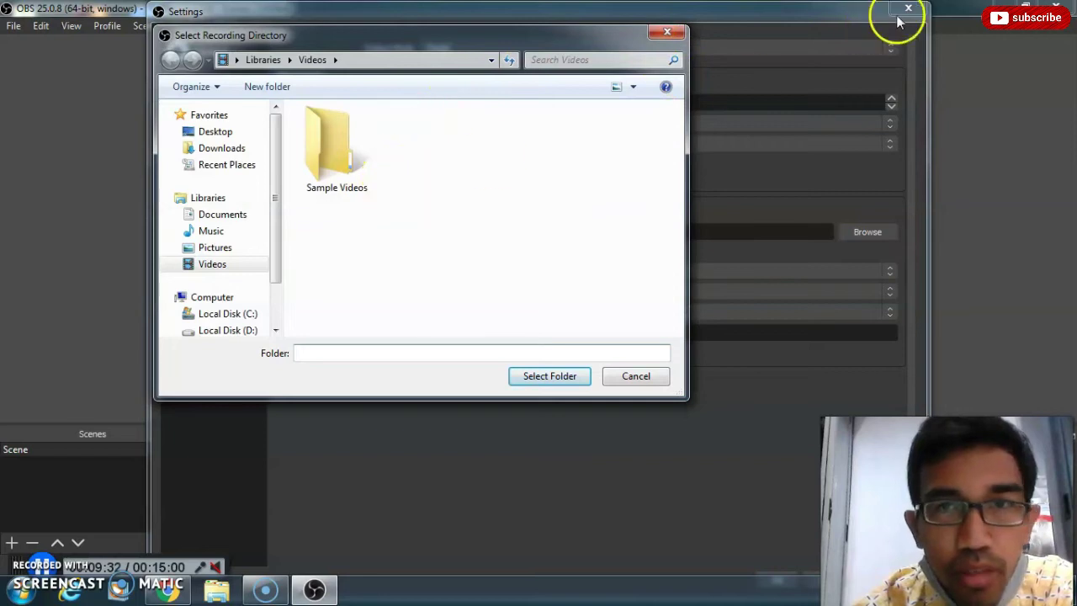
drag(586, 34, 680, 79)
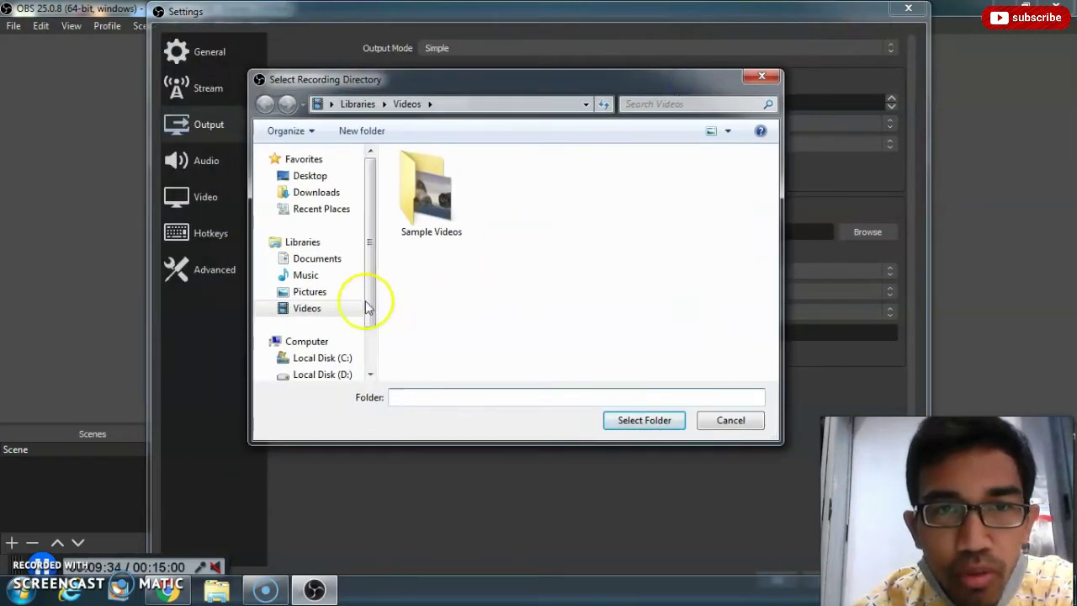
drag(376, 298, 380, 329)
click(331, 253)
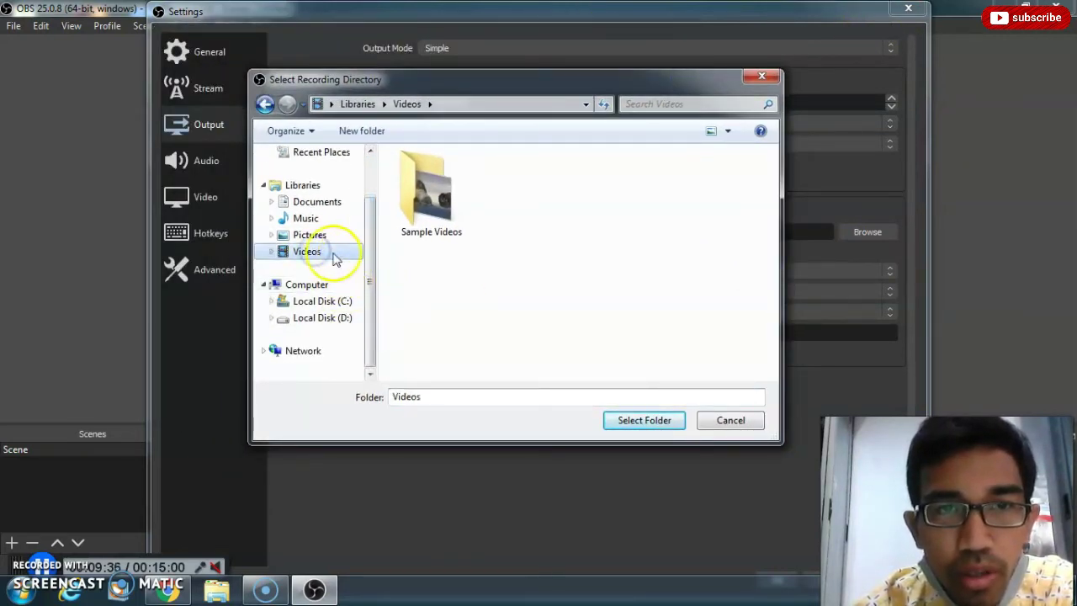
click(323, 324)
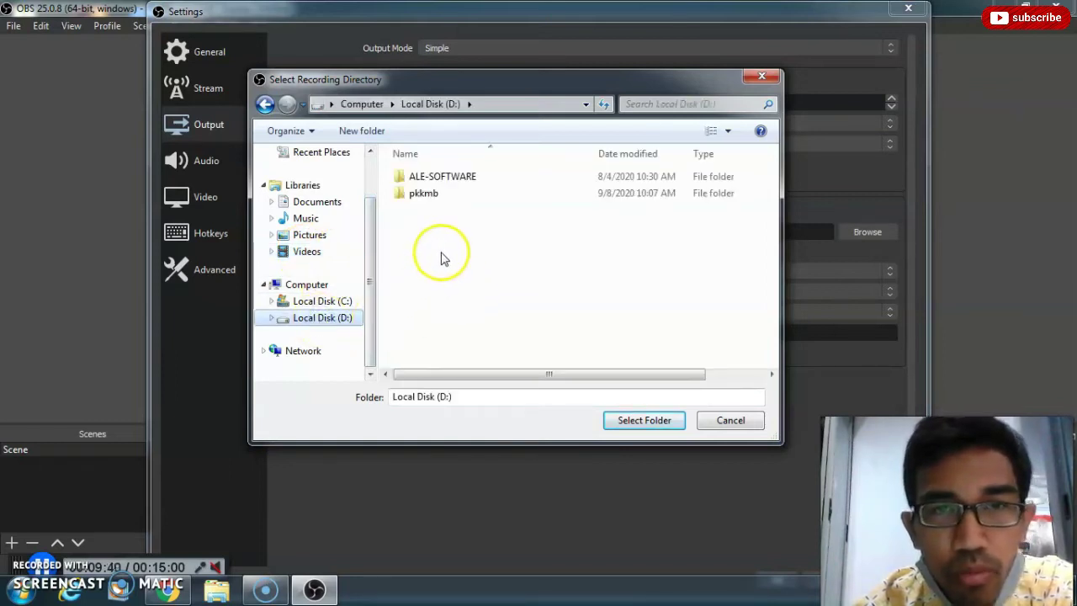
Create a folder named HASIL REKAM OBS on drive D: and select it as the recording directory
click(362, 131)
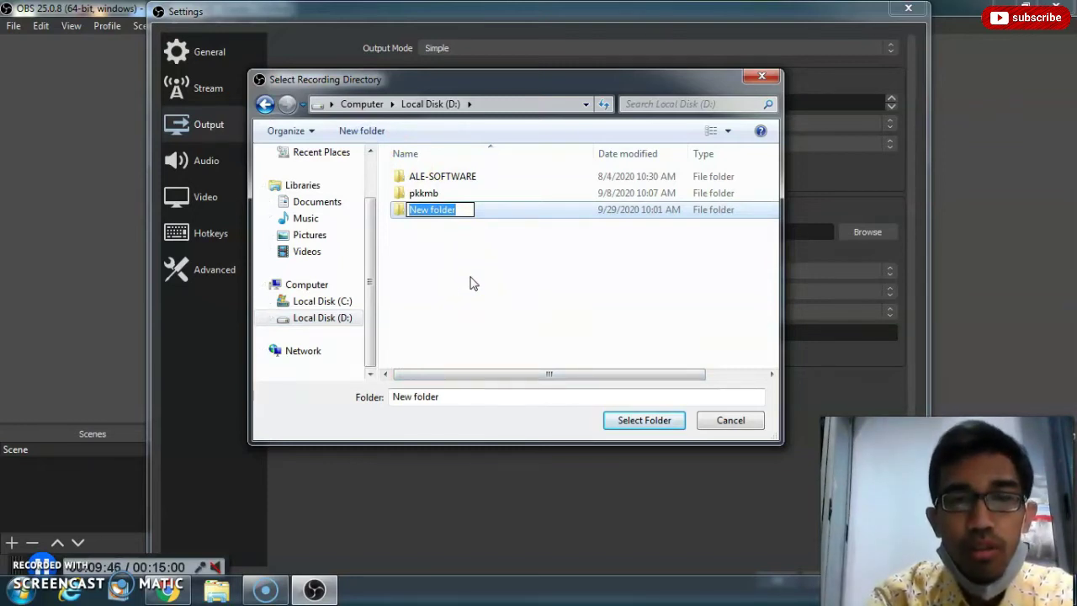
text(hasi)
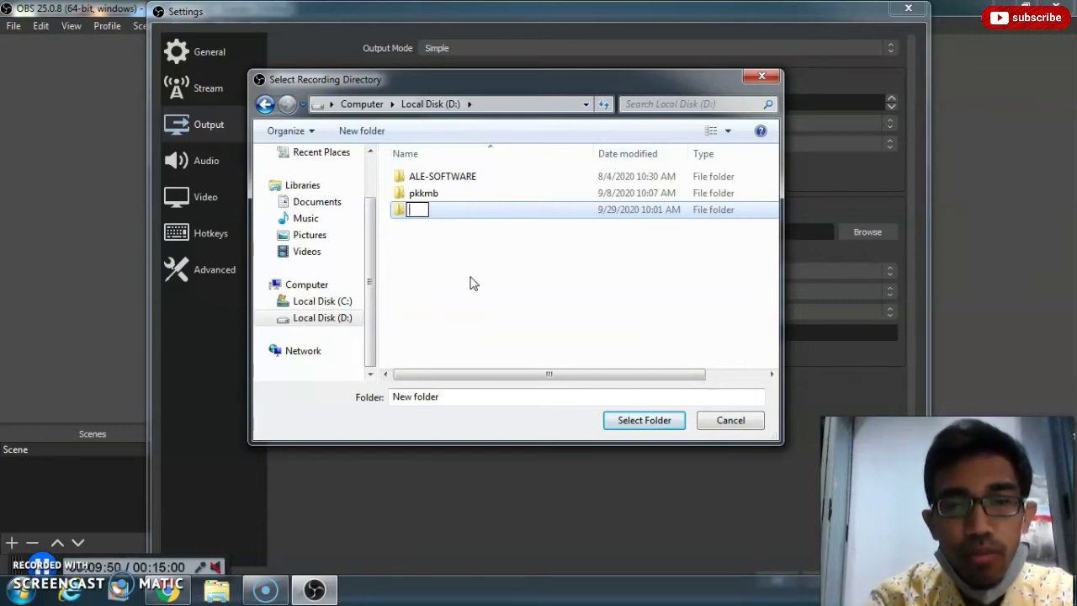
text(HASIL REKAM)
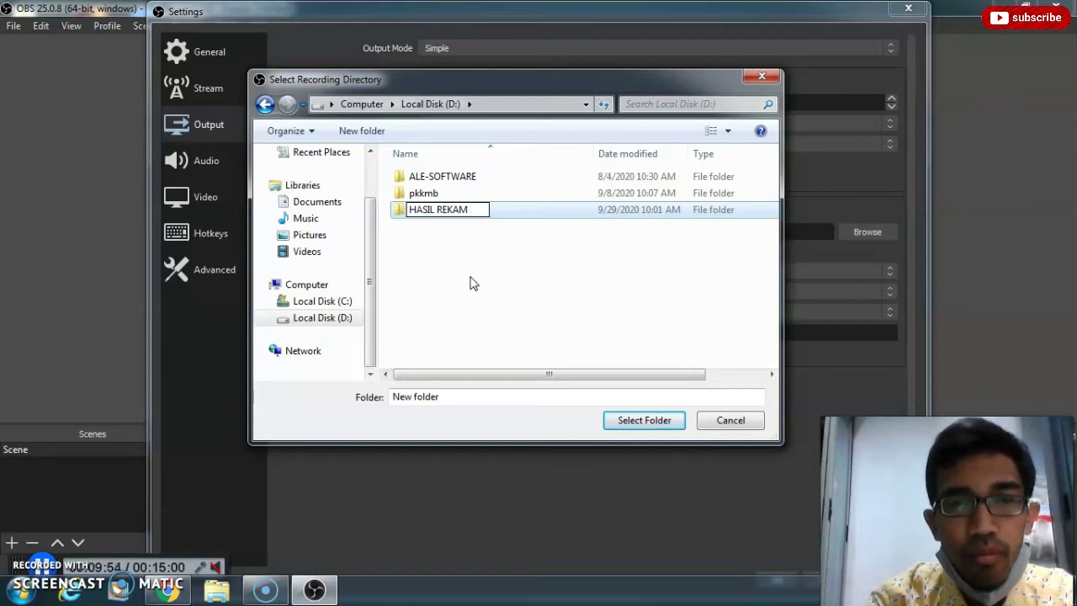
text( OBS)
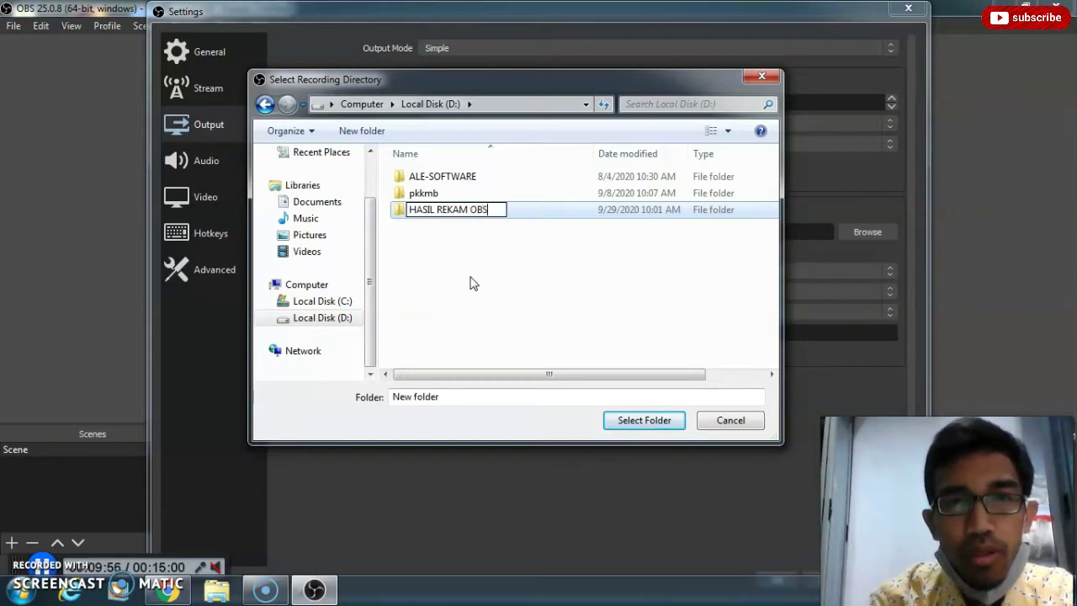
key(Return)
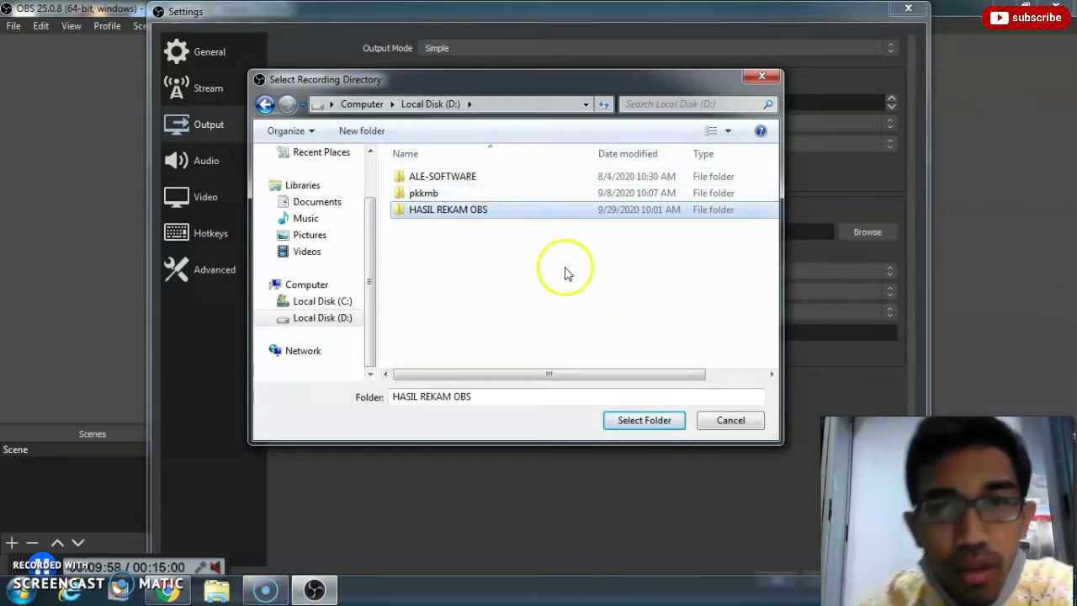
click(622, 421)
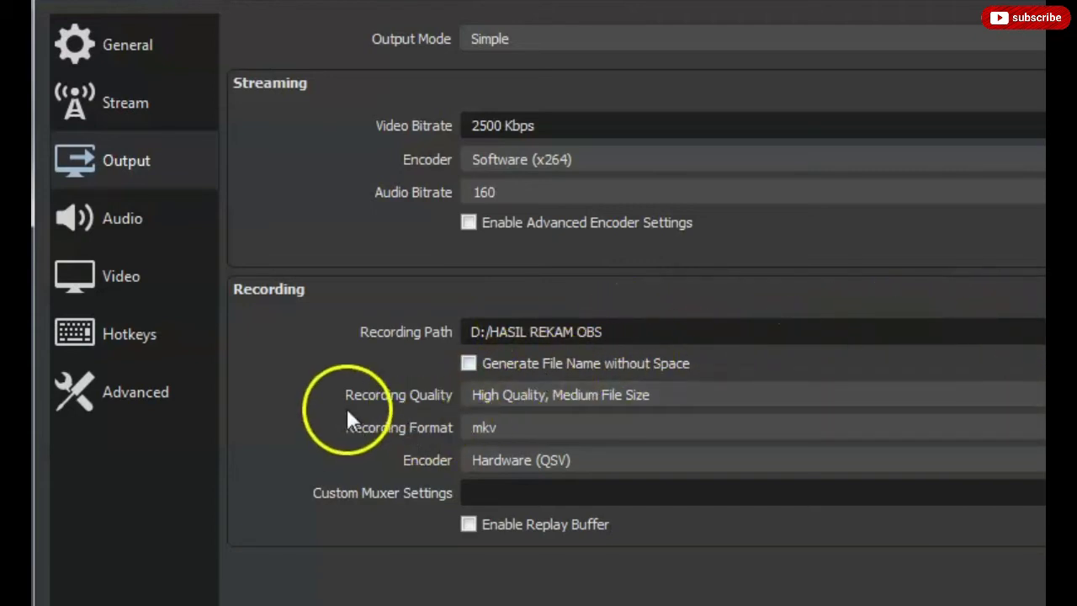
Set the recording quality to High Quality, Medium File Size and the recording format to mp4
click(521, 398)
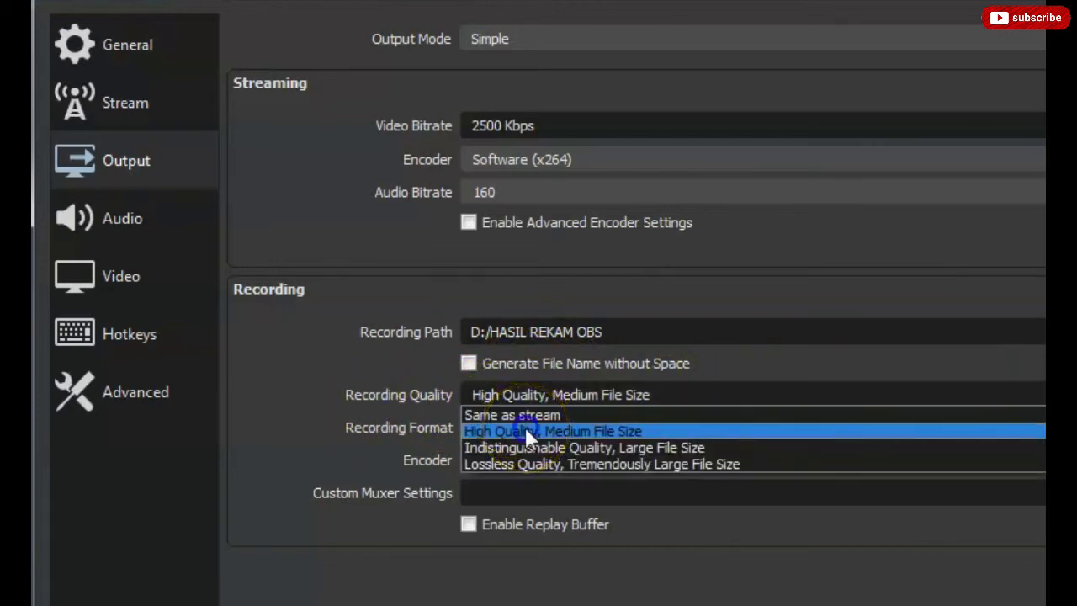
click(525, 431)
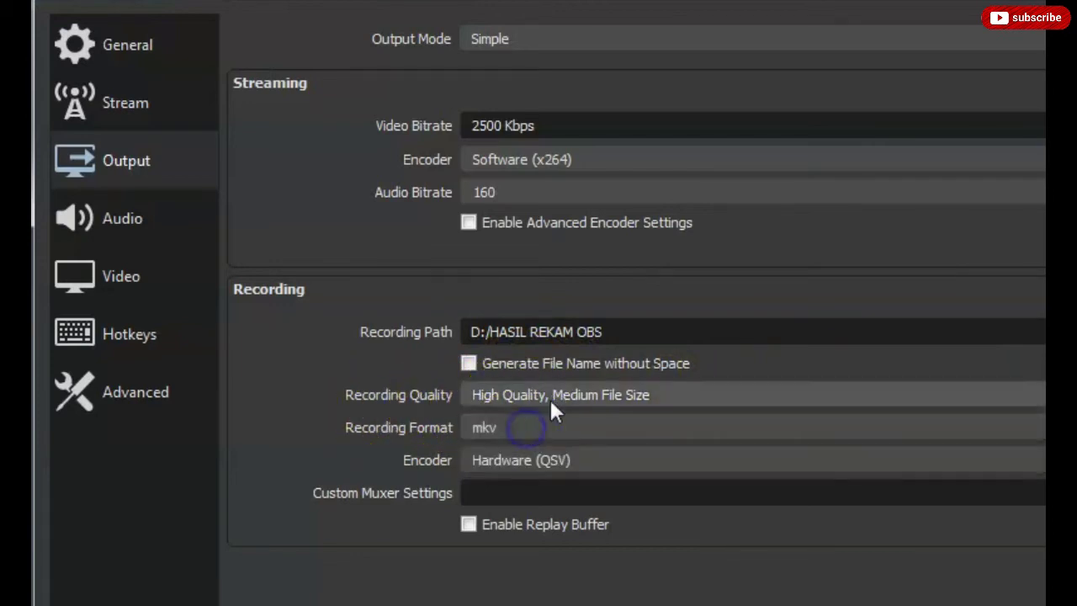
click(520, 436)
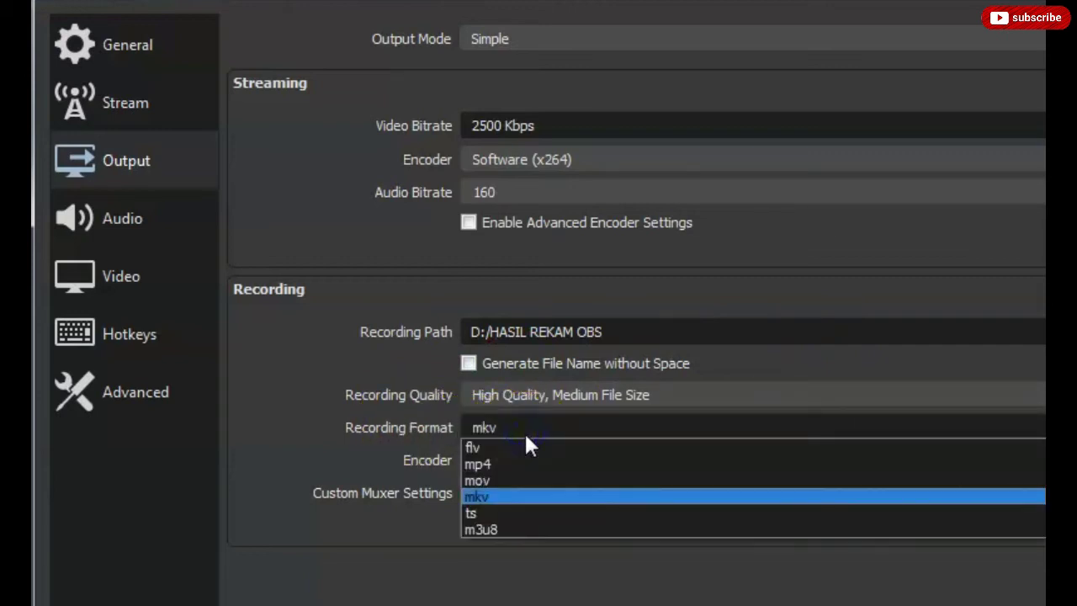
click(480, 462)
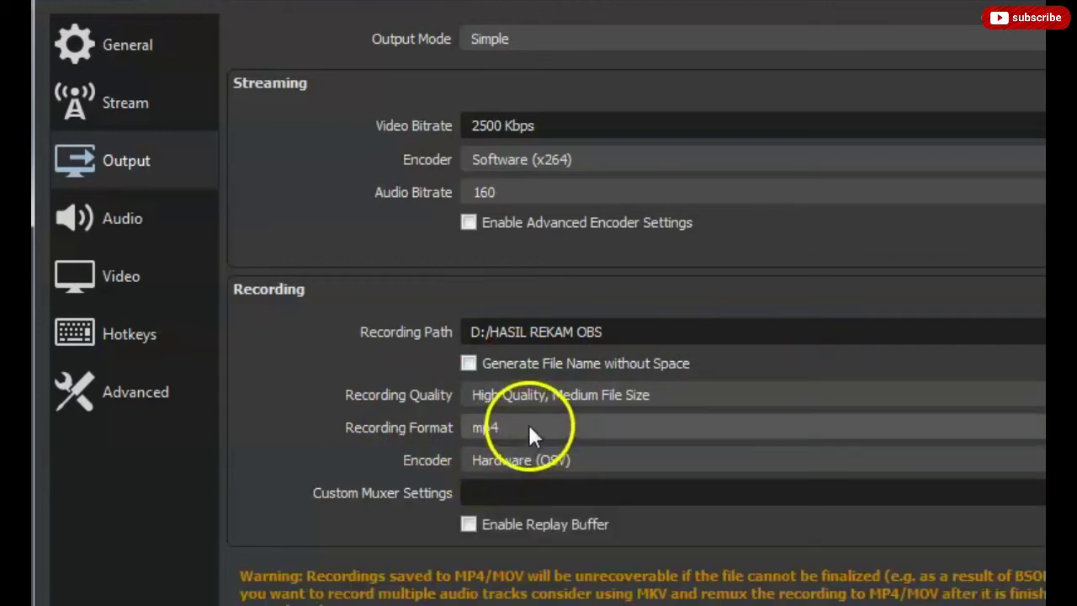
Set the recording encoder to Software (x264) and reposition the Settings window
click(530, 462)
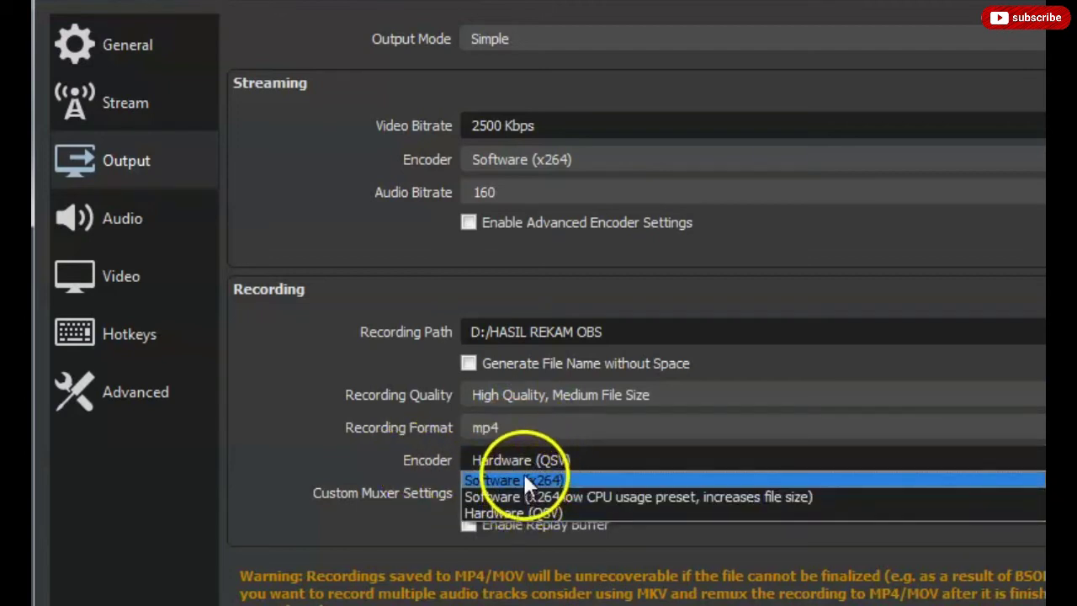
click(522, 476)
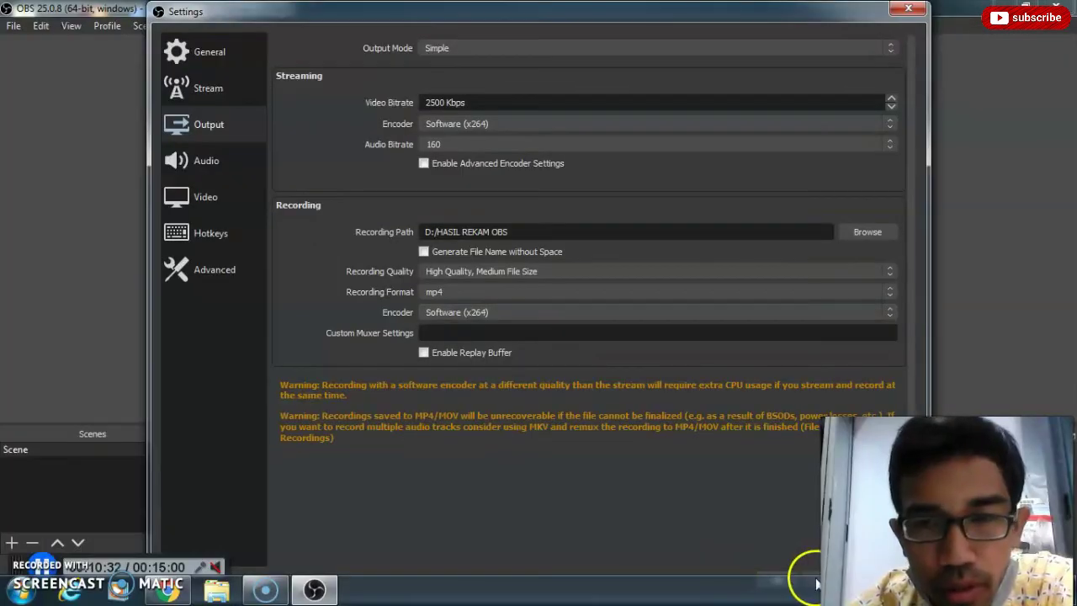
drag(613, 16, 575, 17)
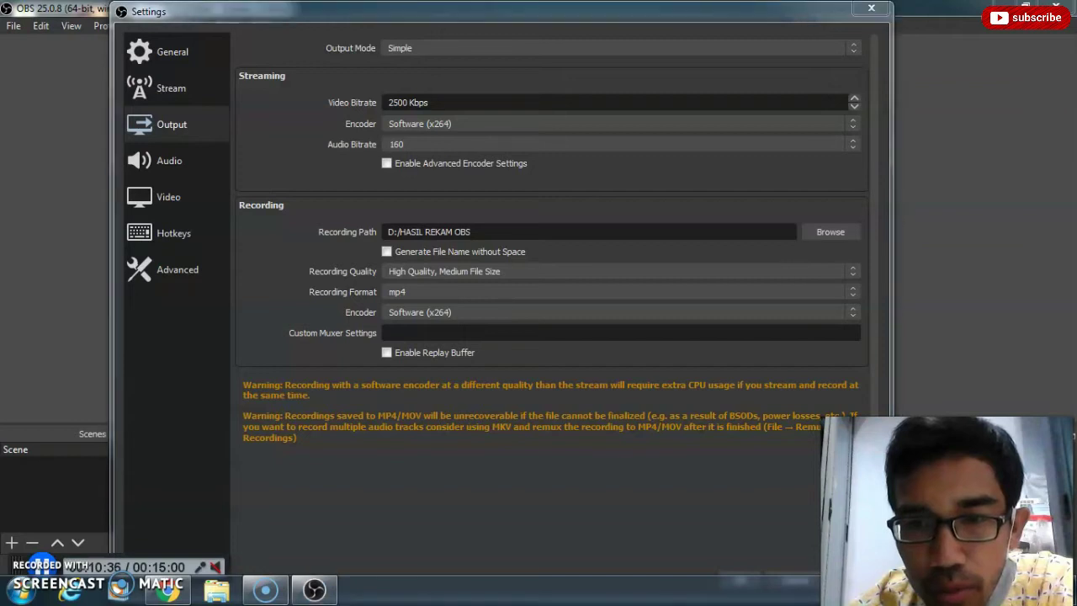
drag(513, 13, 555, 24)
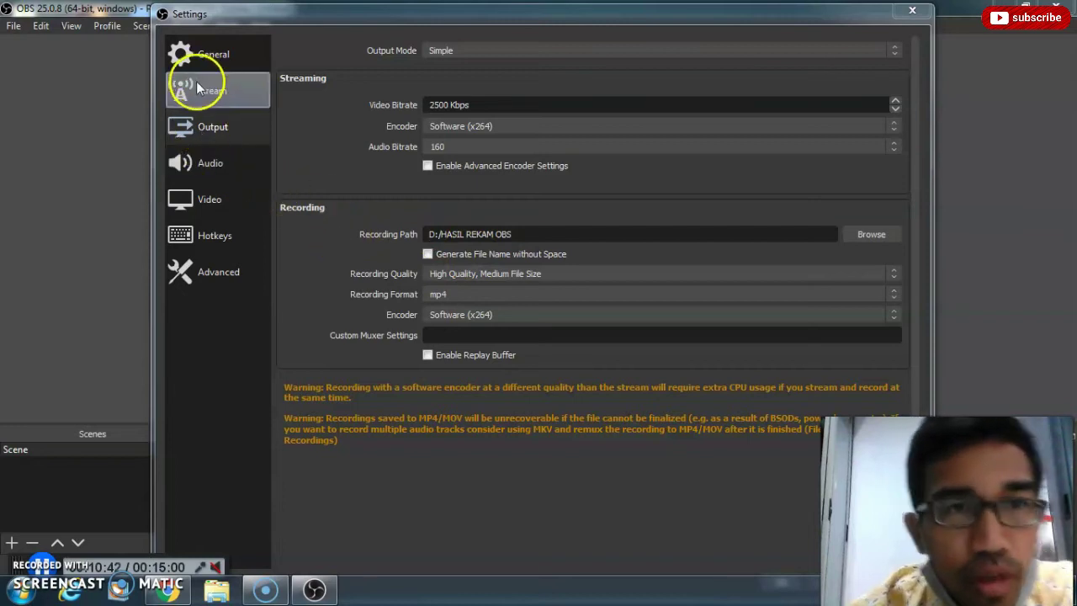
Assign F1 as the hotkey for both Start Recording and Stop Recording, leaving Pause Recording empty, and save the settings
click(190, 236)
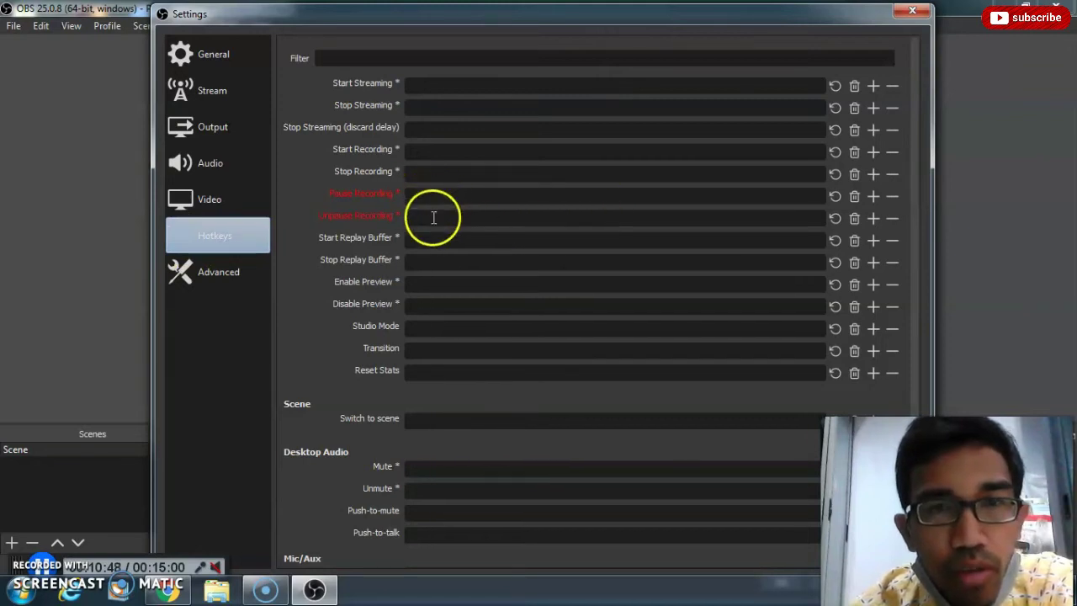
mouse_move(435, 217)
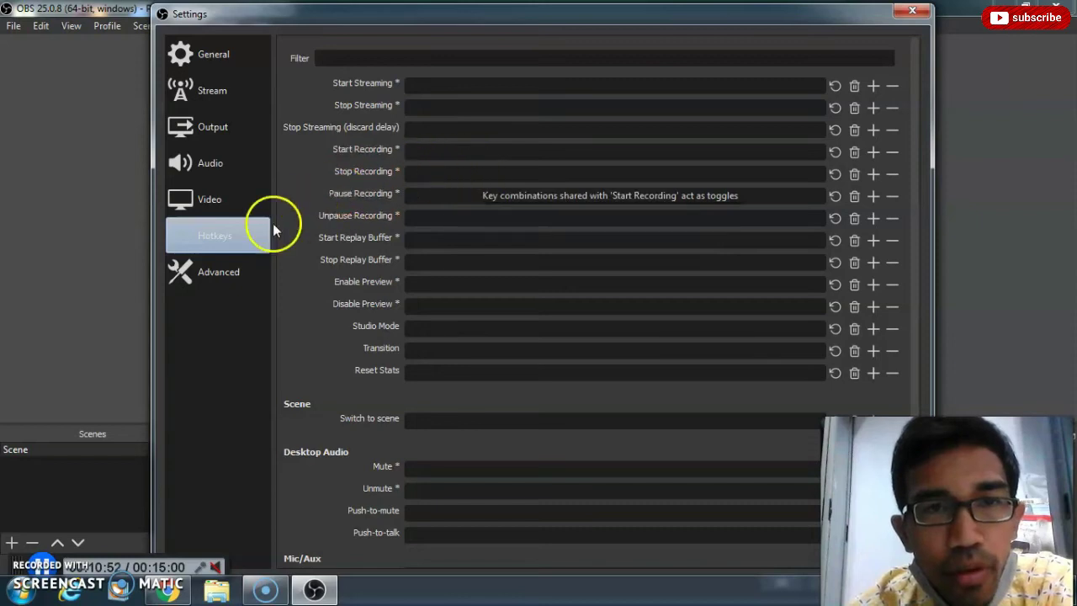
click(216, 235)
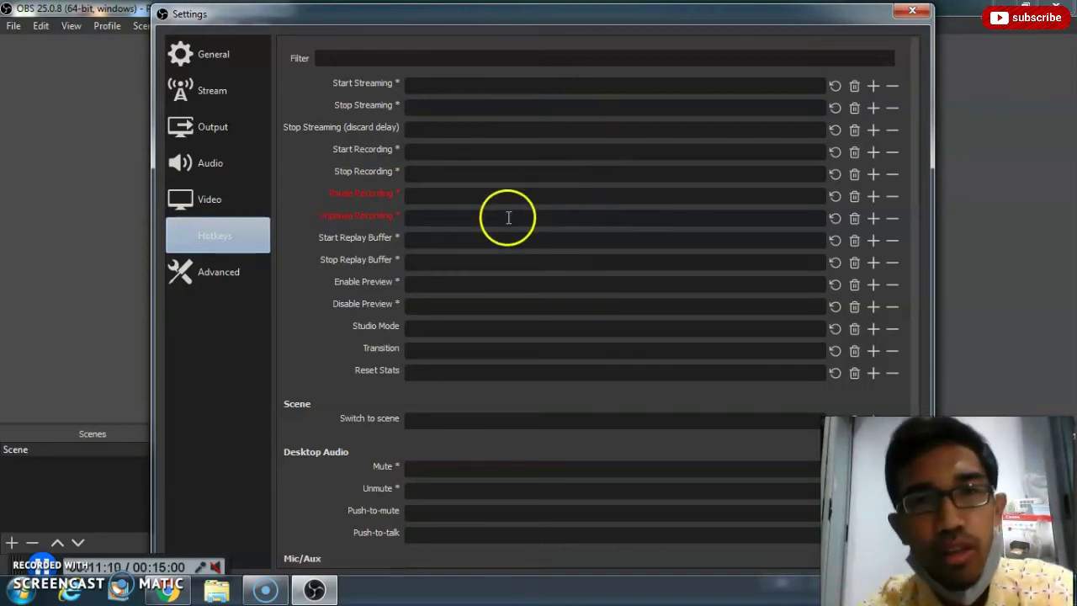
click(472, 198)
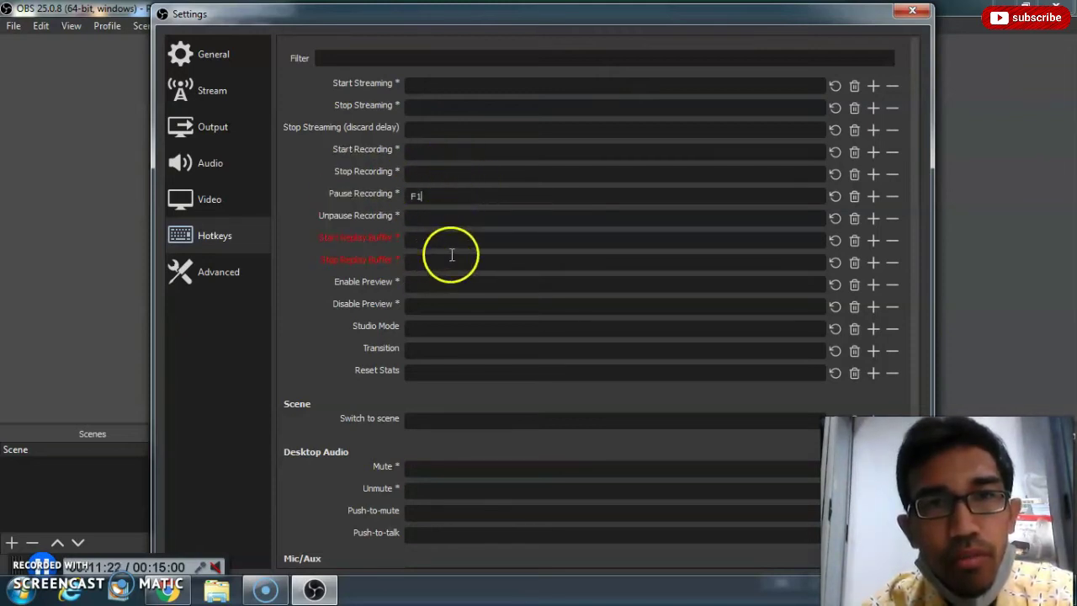
key(F1)
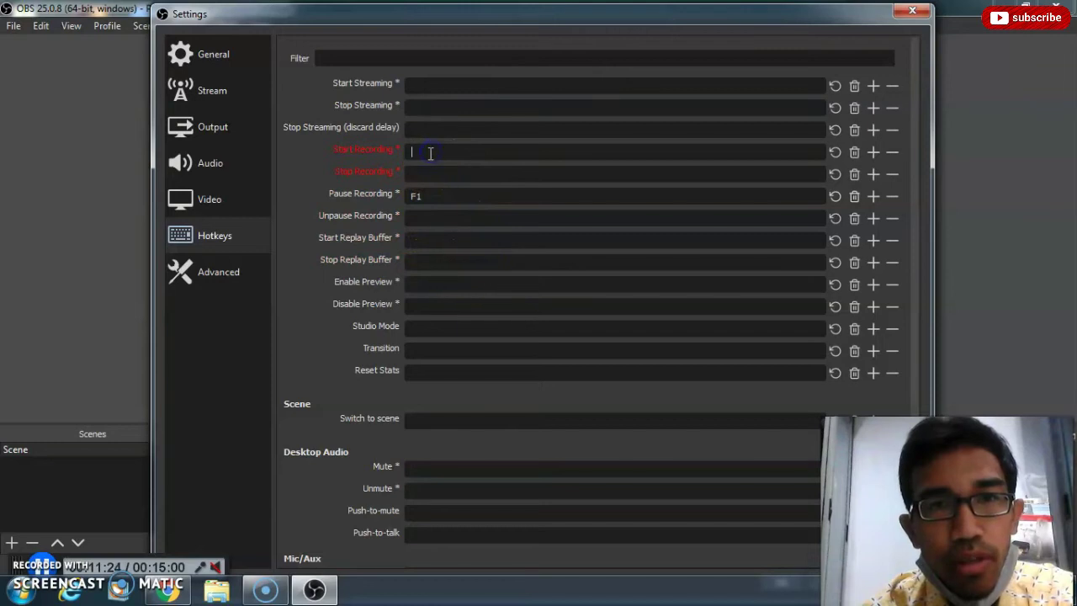
click(437, 173)
key(F1)
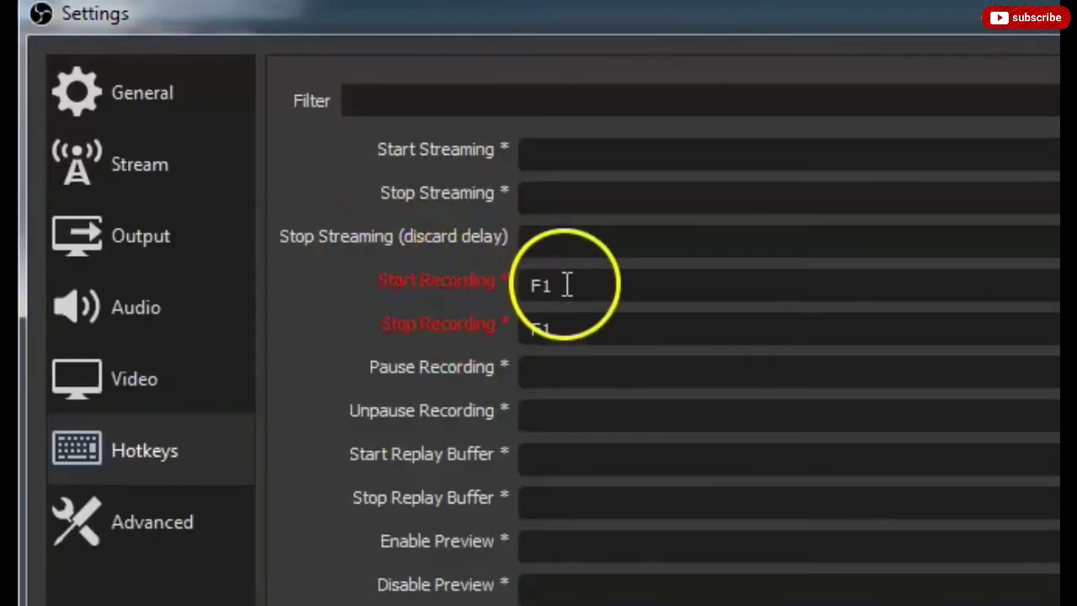
click(570, 288)
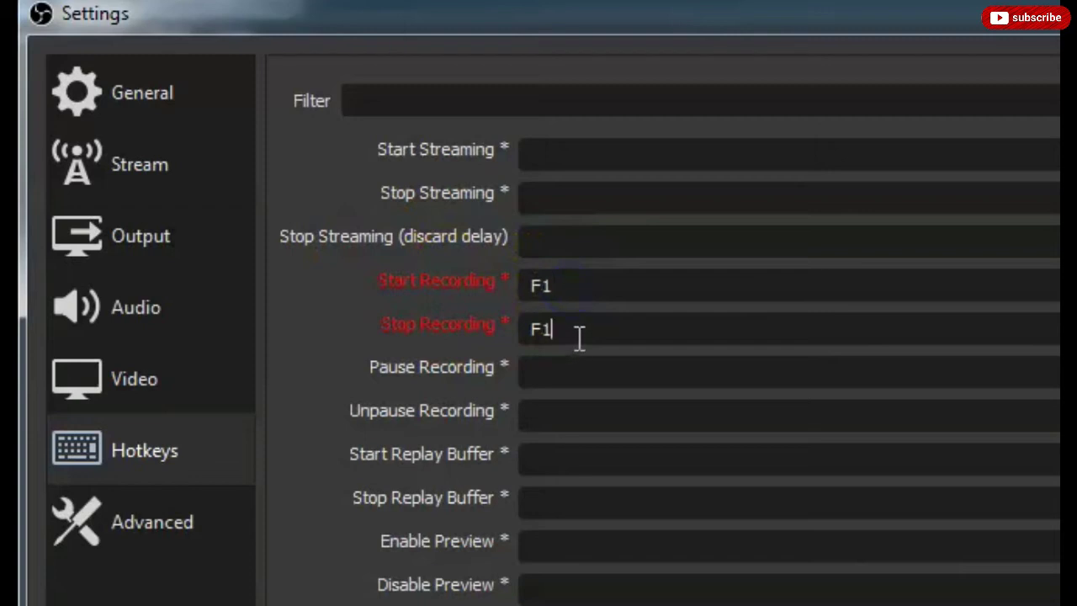
click(432, 327)
click(580, 332)
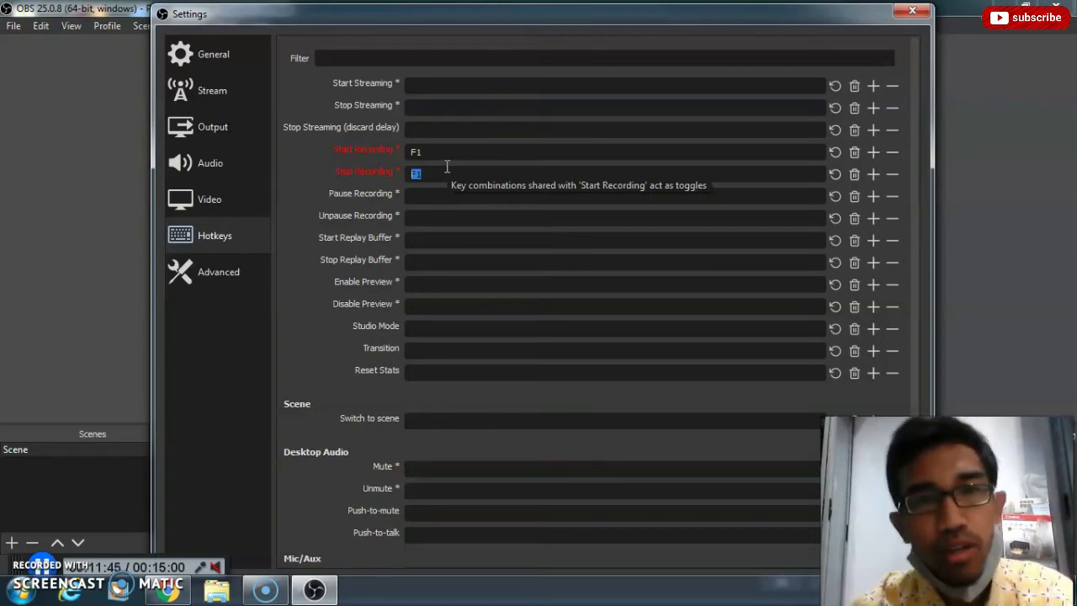
click(447, 168)
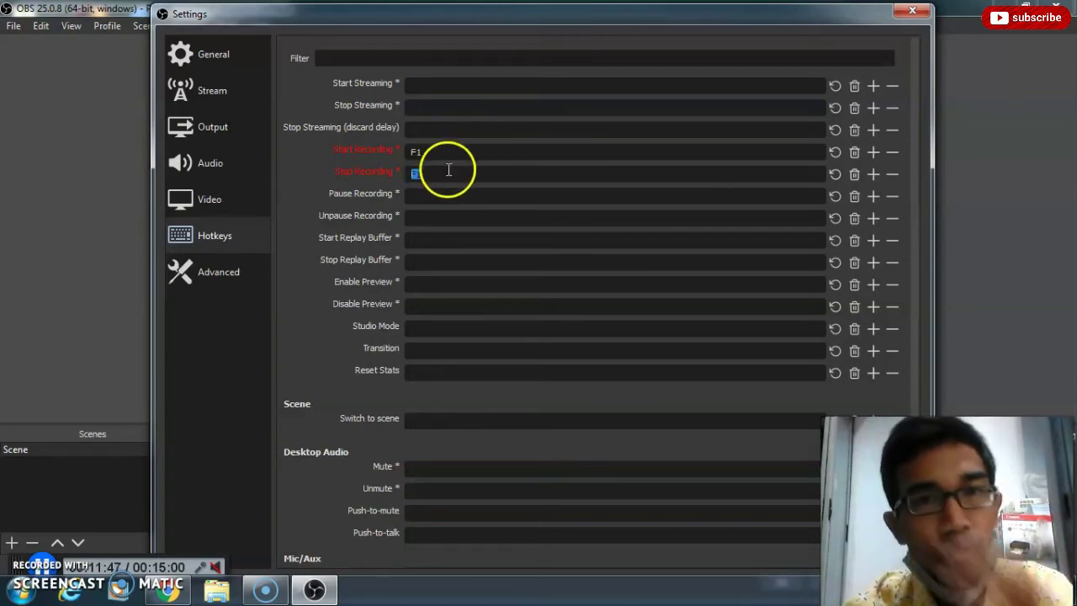
key(F1)
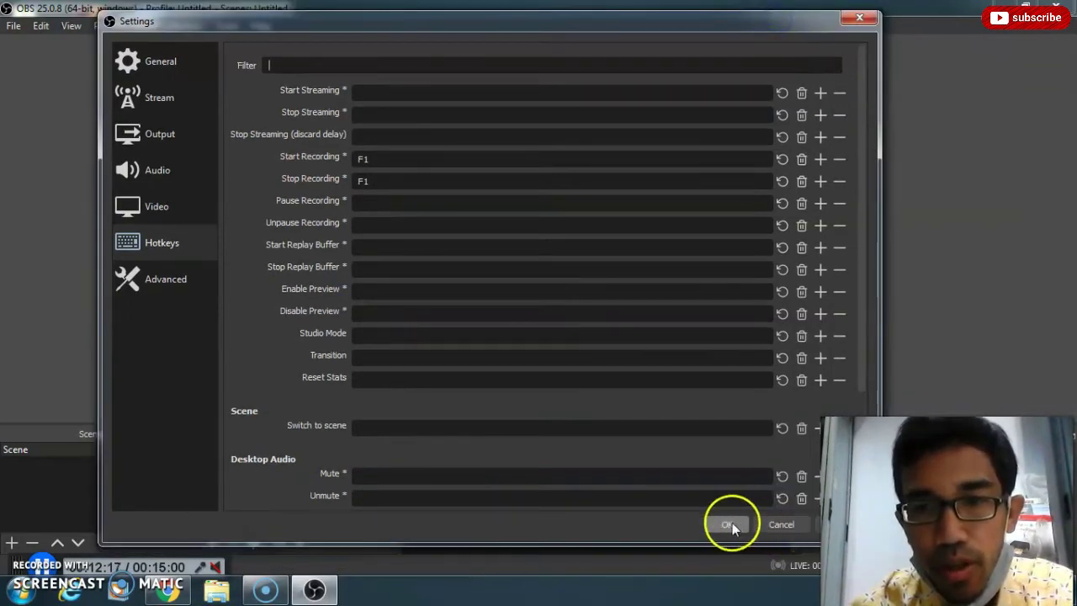
click(729, 523)
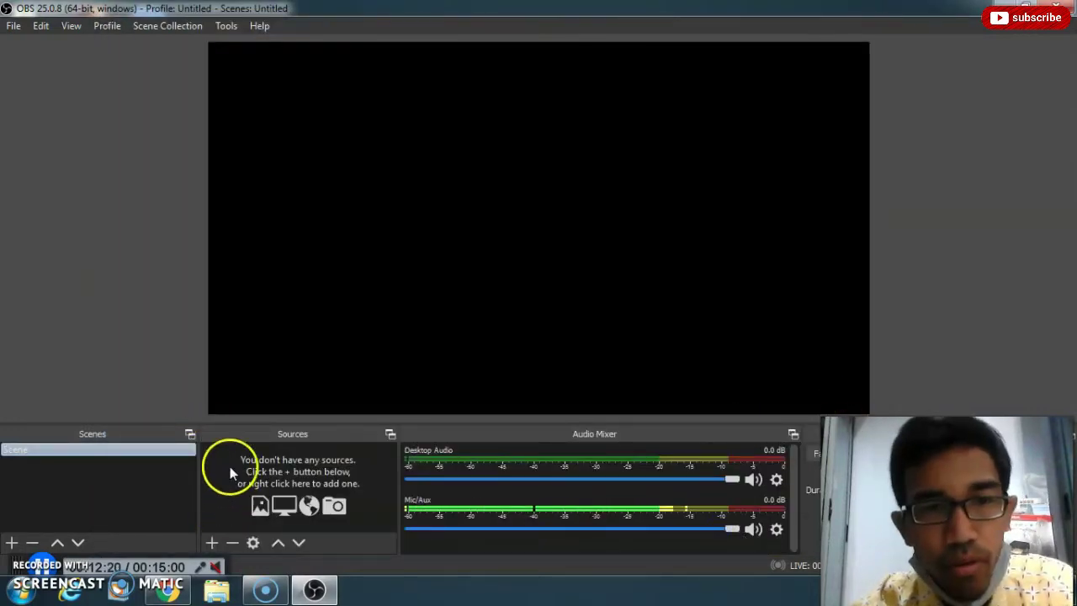
Rename the existing scene as REkam Layar
click(246, 541)
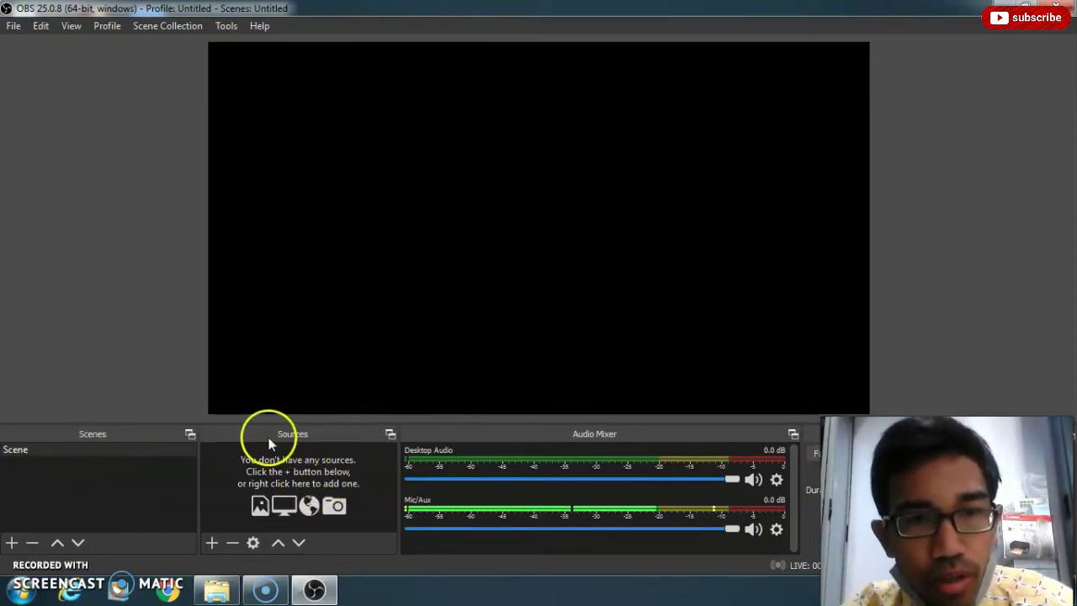
right_click(23, 451)
click(46, 263)
text(rEKA)
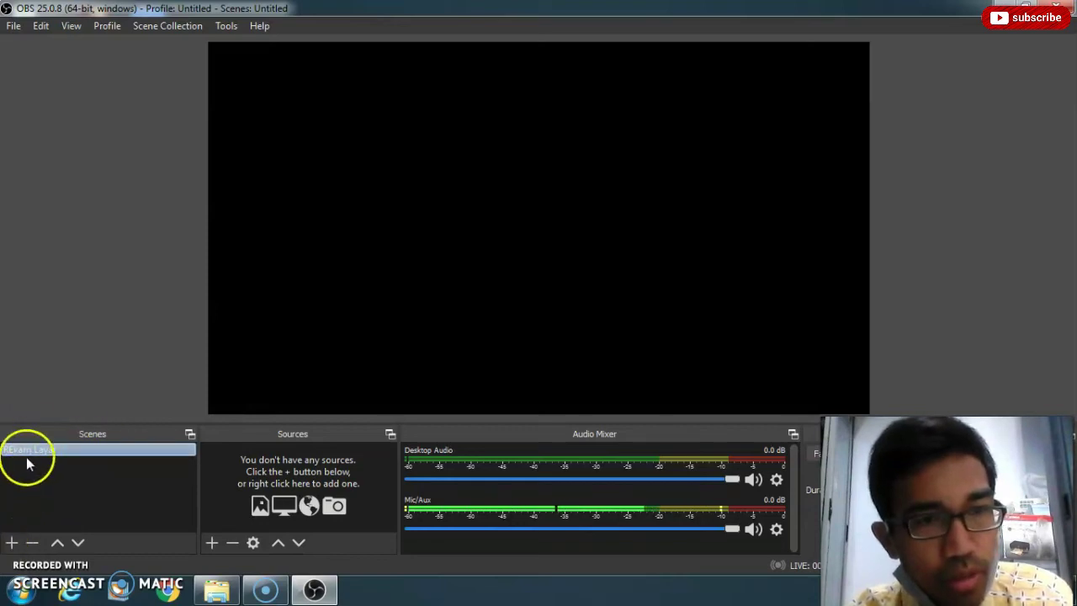
click(13, 543)
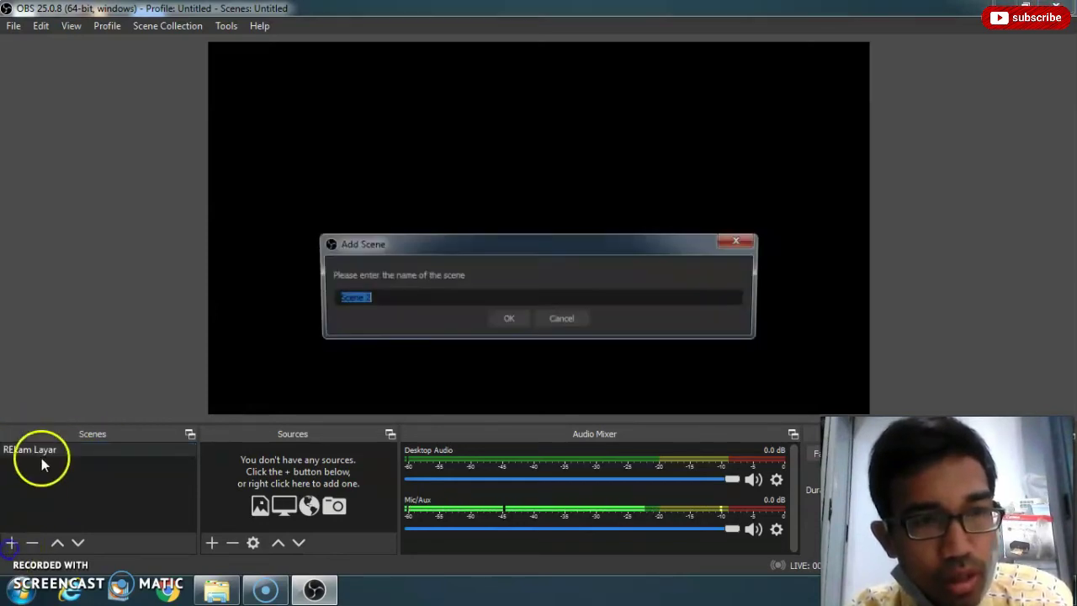
click(561, 321)
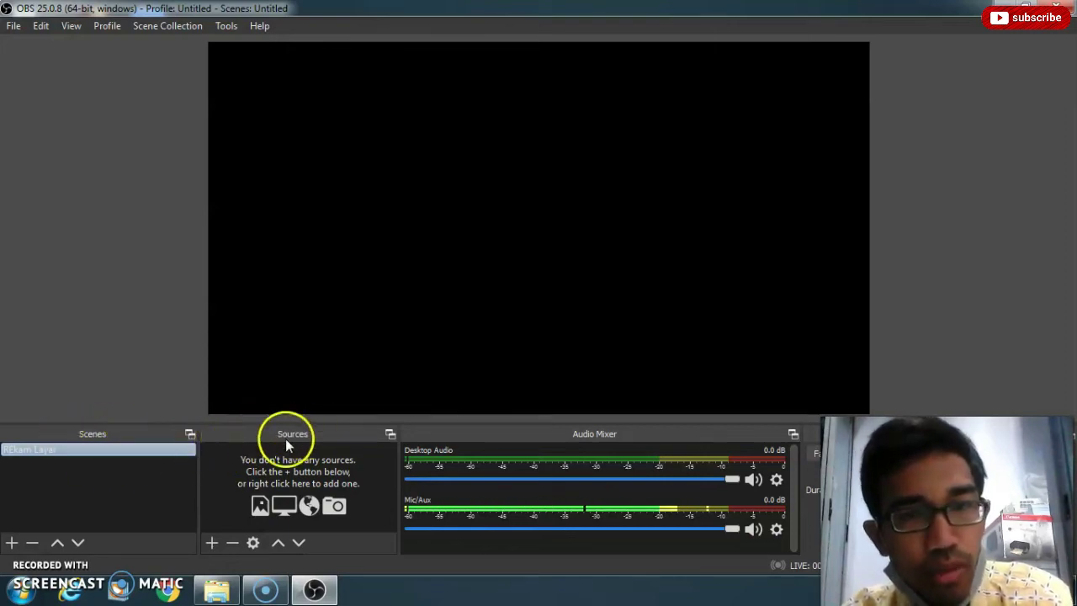
click(169, 507)
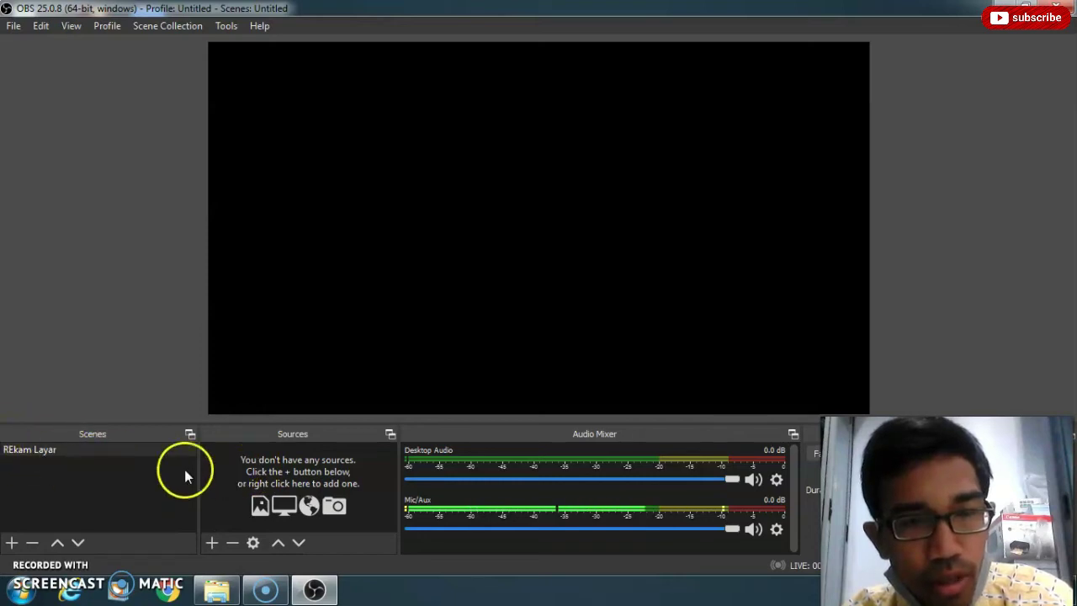
Add a new Display Capture source for Display 1 with cursor capture to the REkam Layar scene
click(211, 542)
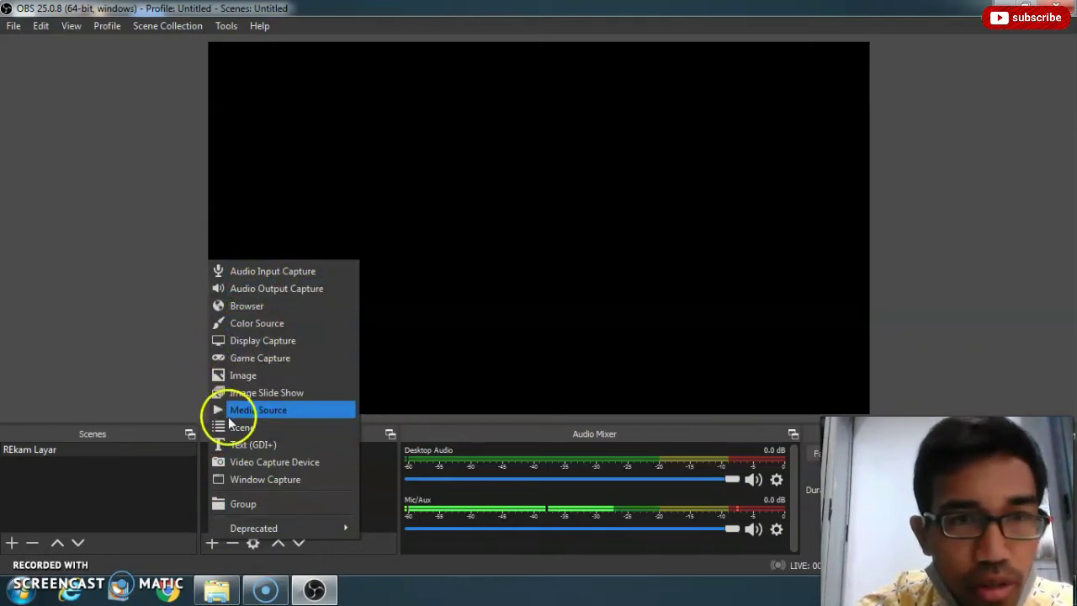
click(255, 341)
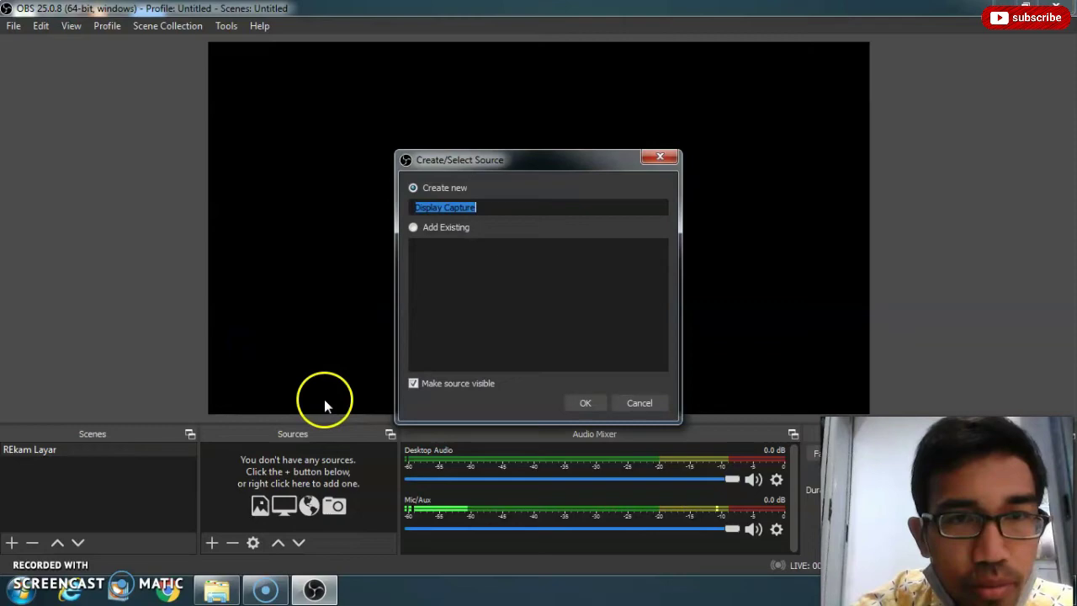
click(592, 403)
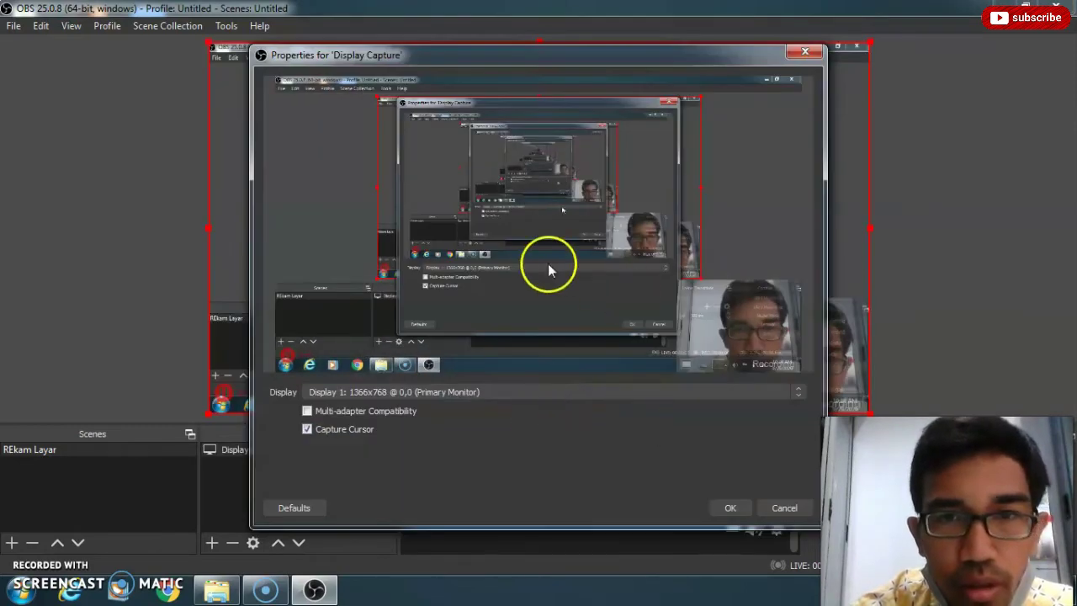
click(729, 508)
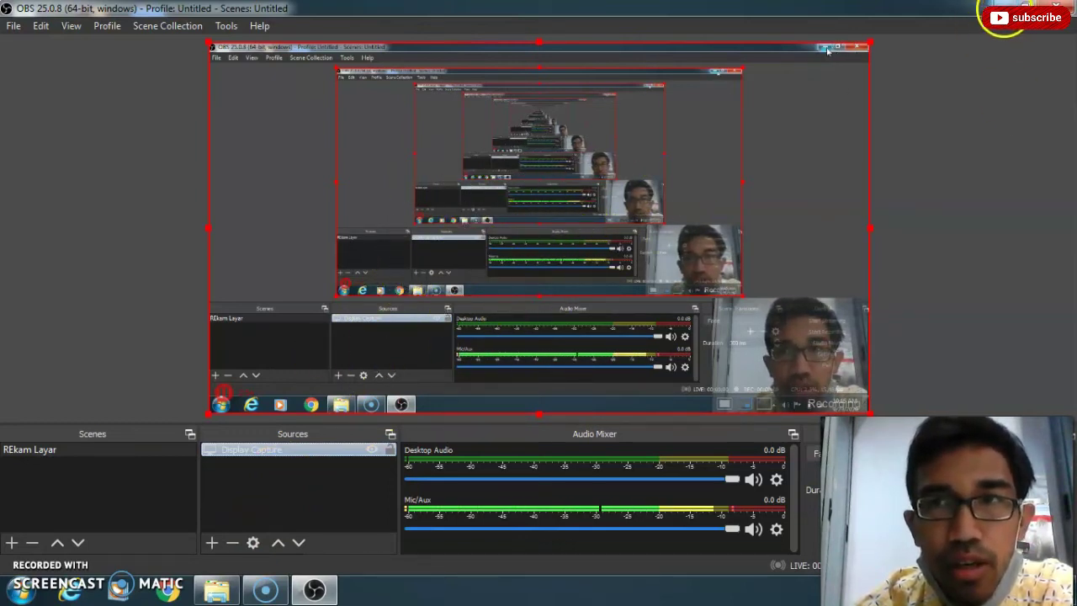
Switch to the desktop, refresh it several times, and return to the OBS Studio window
click(1001, 8)
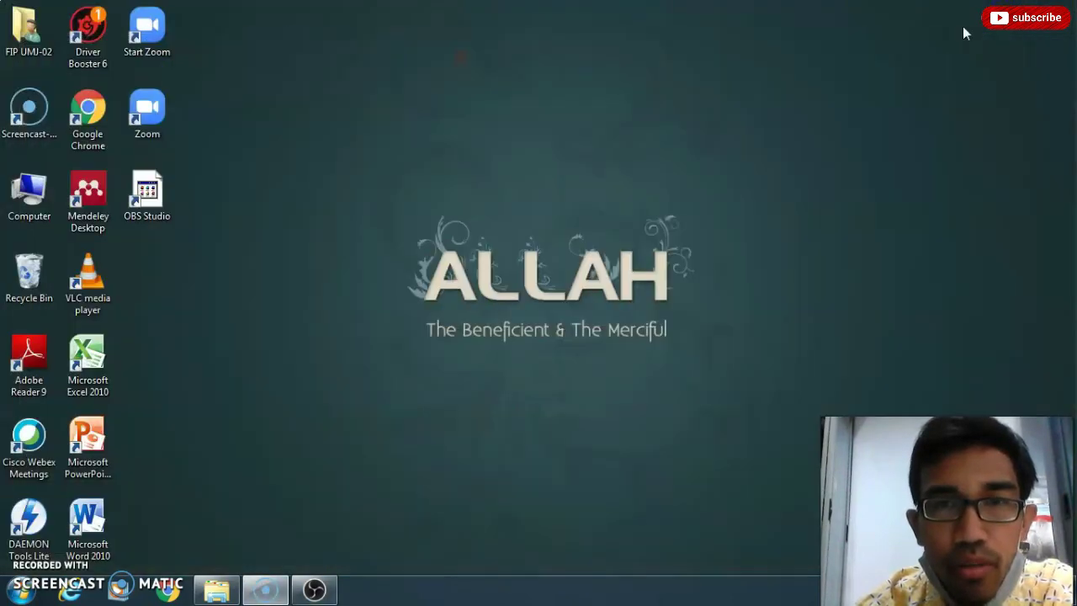
right_click(377, 113)
click(395, 154)
click(315, 591)
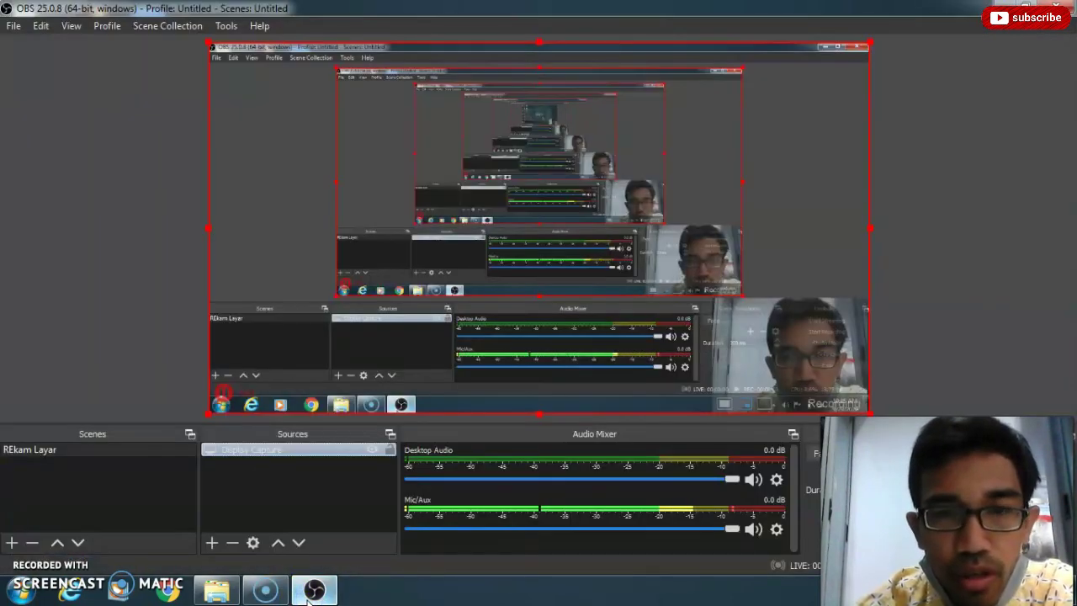
click(313, 591)
click(357, 202)
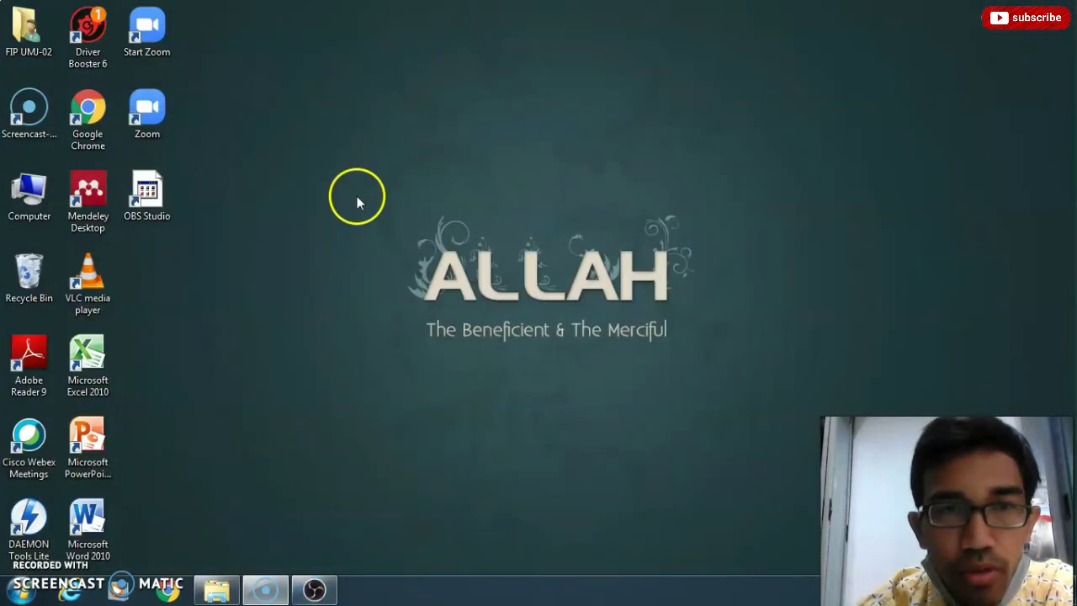
right_click(320, 138)
click(344, 181)
right_click(245, 174)
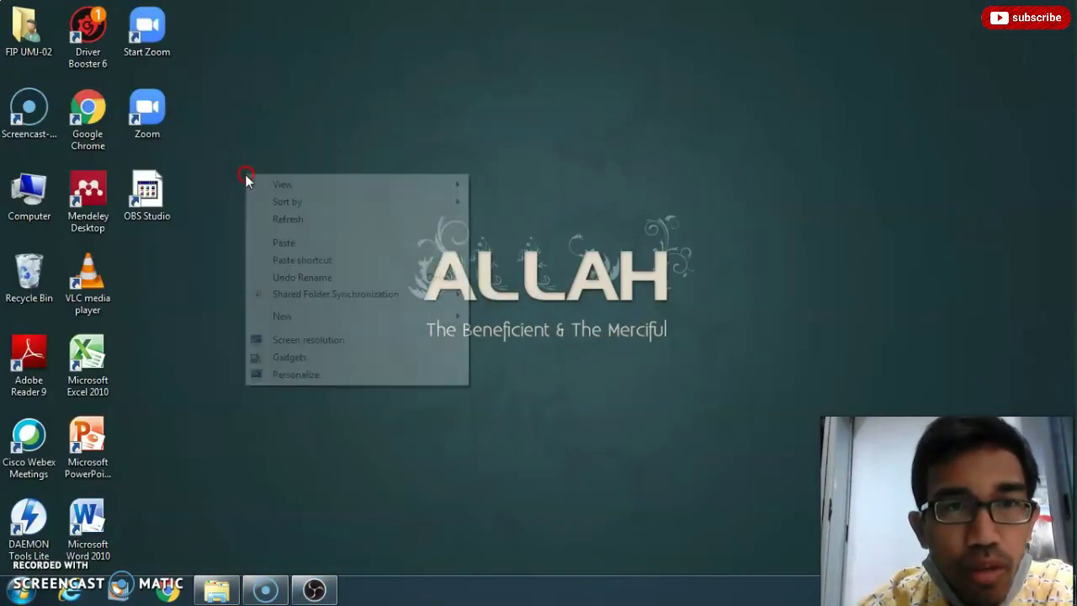
click(294, 220)
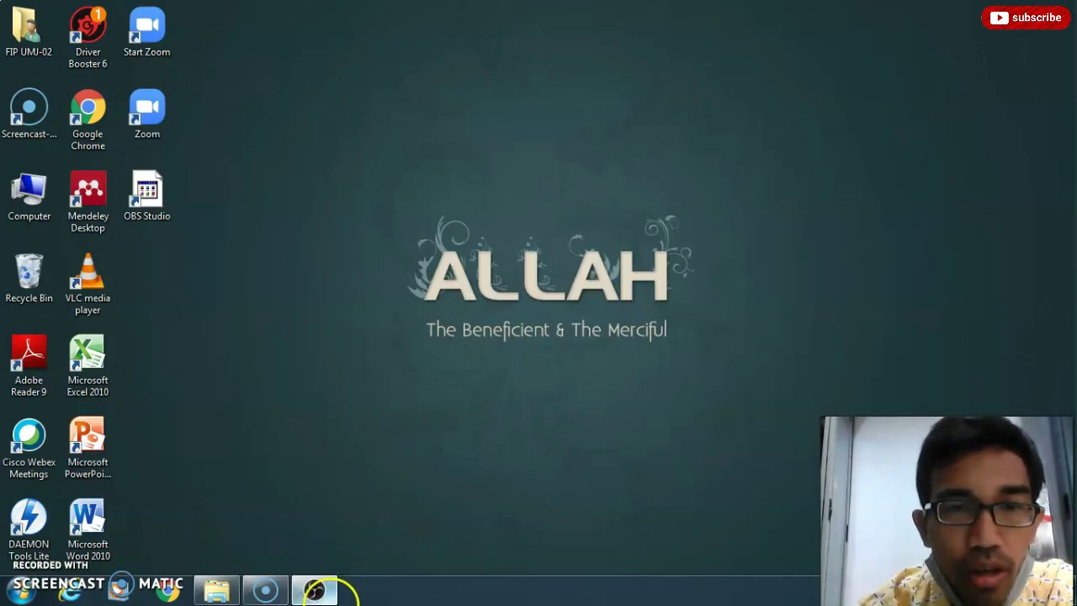
click(314, 592)
click(315, 590)
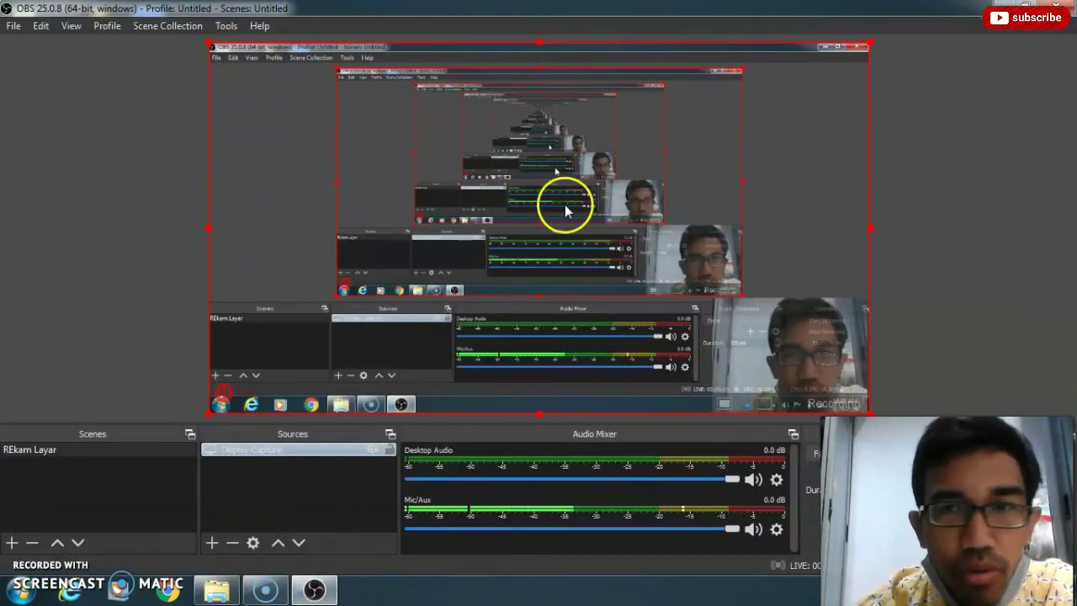
Check the Start Recording and Stop Recording hotkeys in the settings, then close the dialog without changes
click(13, 26)
click(48, 86)
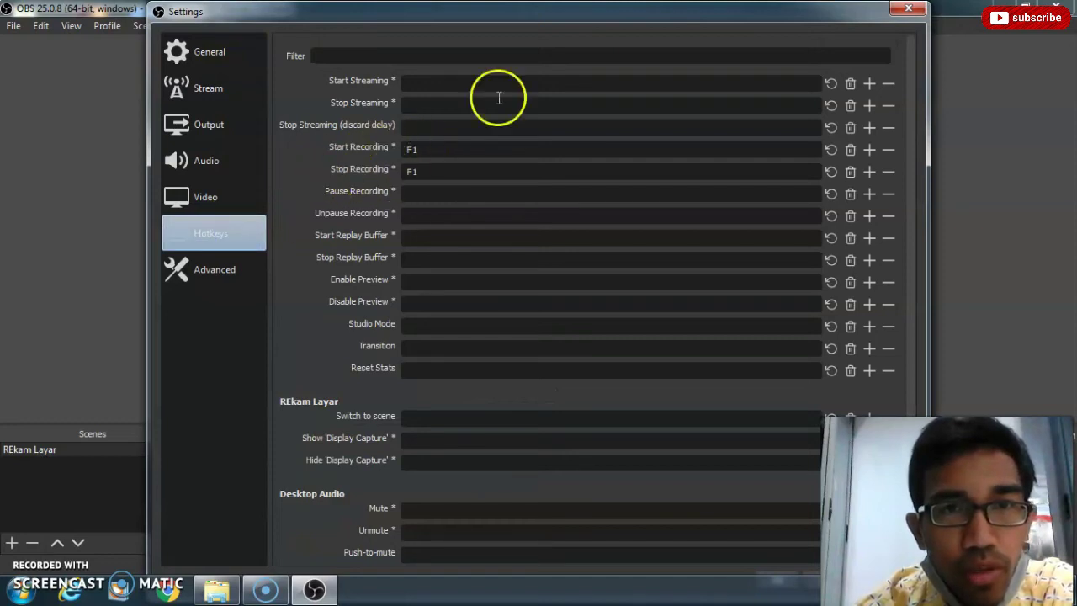
drag(493, 11, 496, 91)
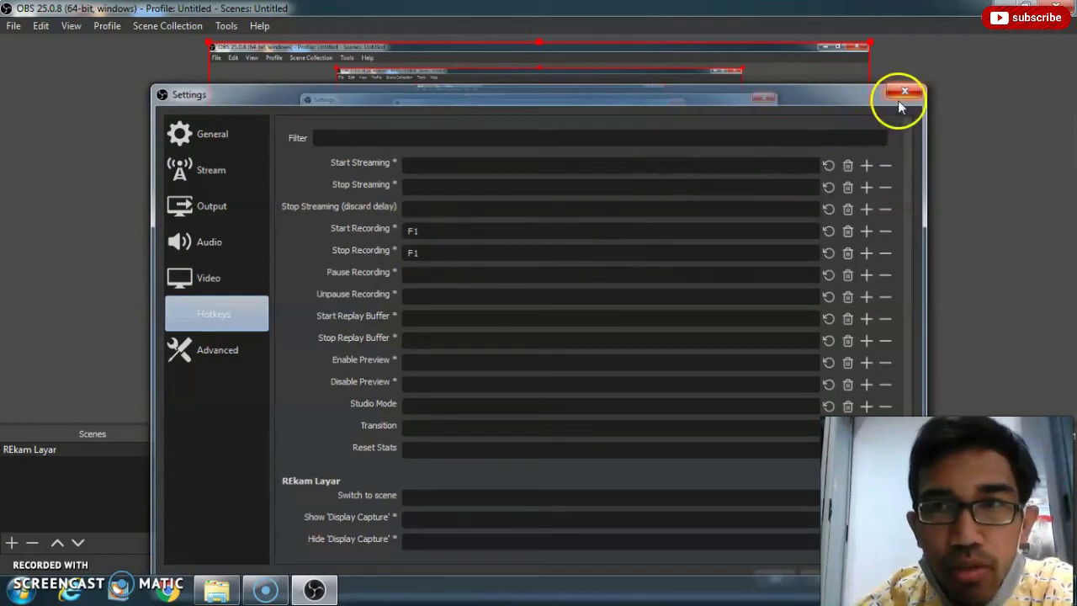
click(905, 92)
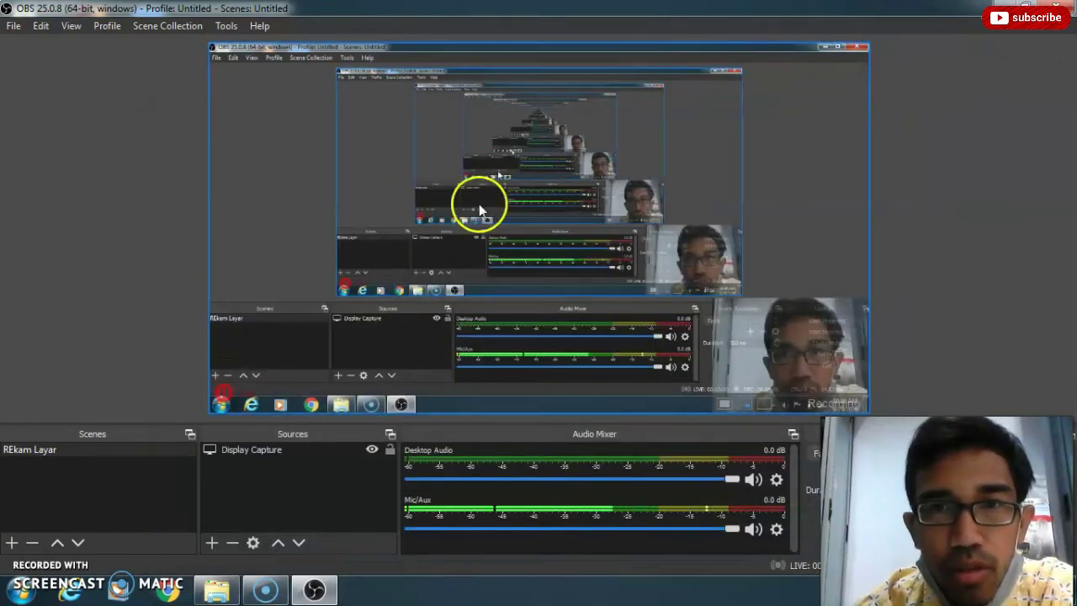
Minimize the OBS Studio window to show the desktop
click(220, 452)
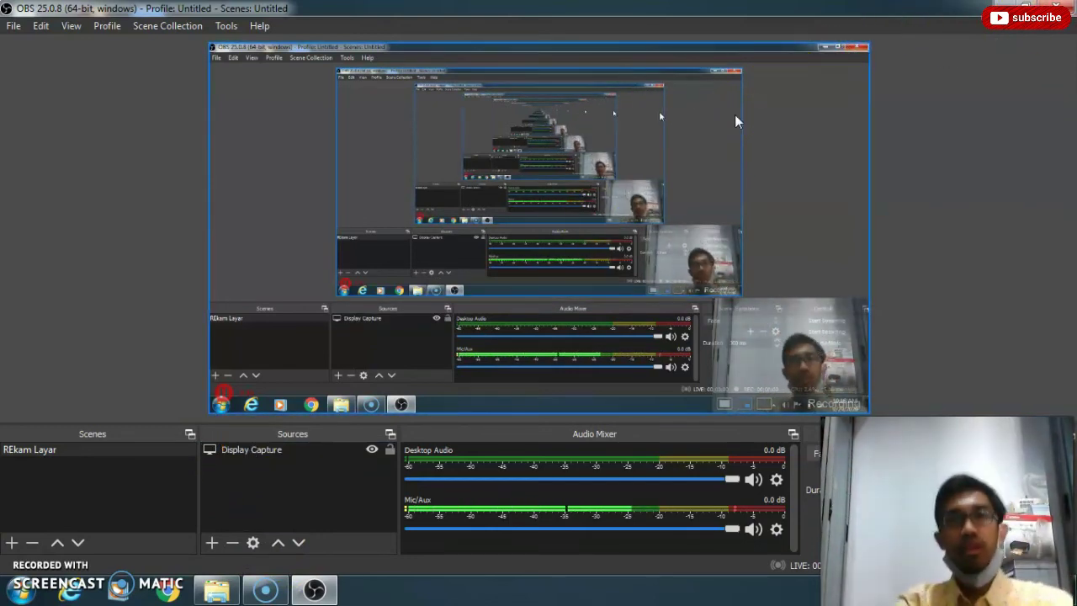
click(738, 92)
click(979, 19)
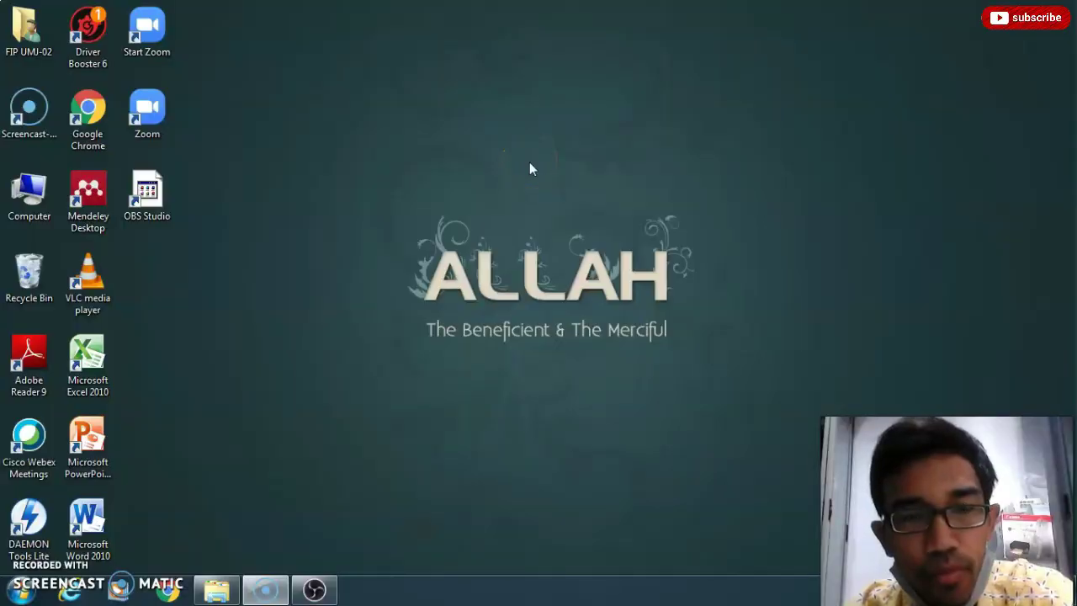
click(446, 196)
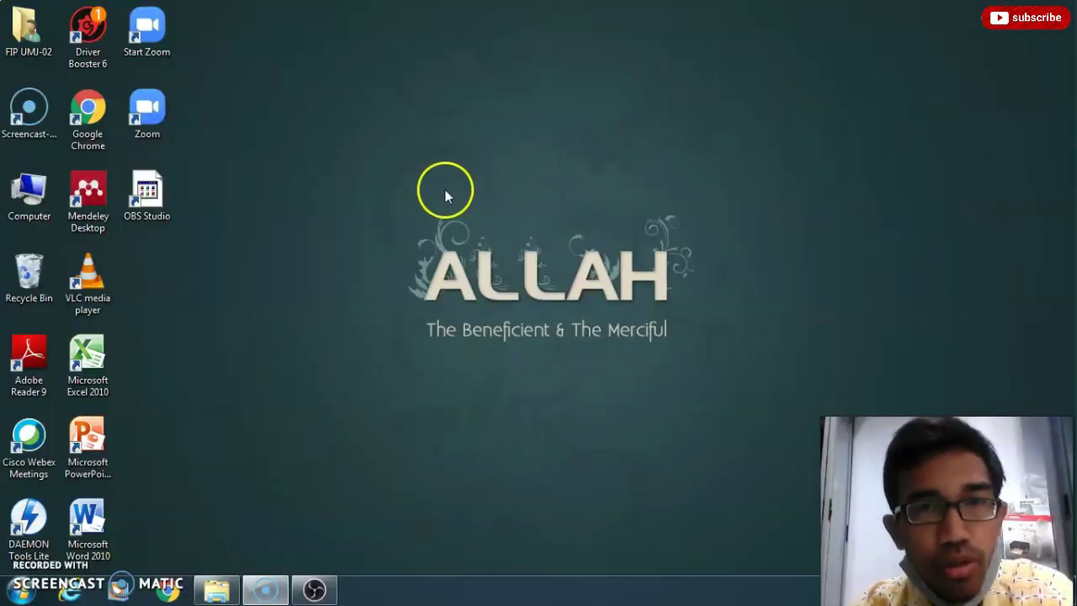
right_click(308, 154)
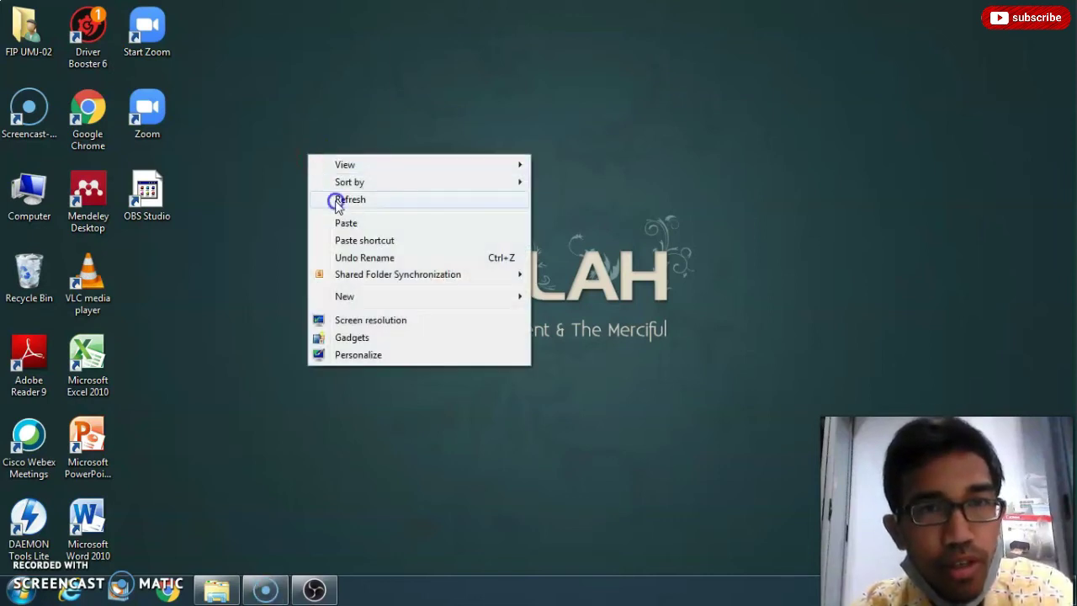
right_click(249, 138)
click(293, 185)
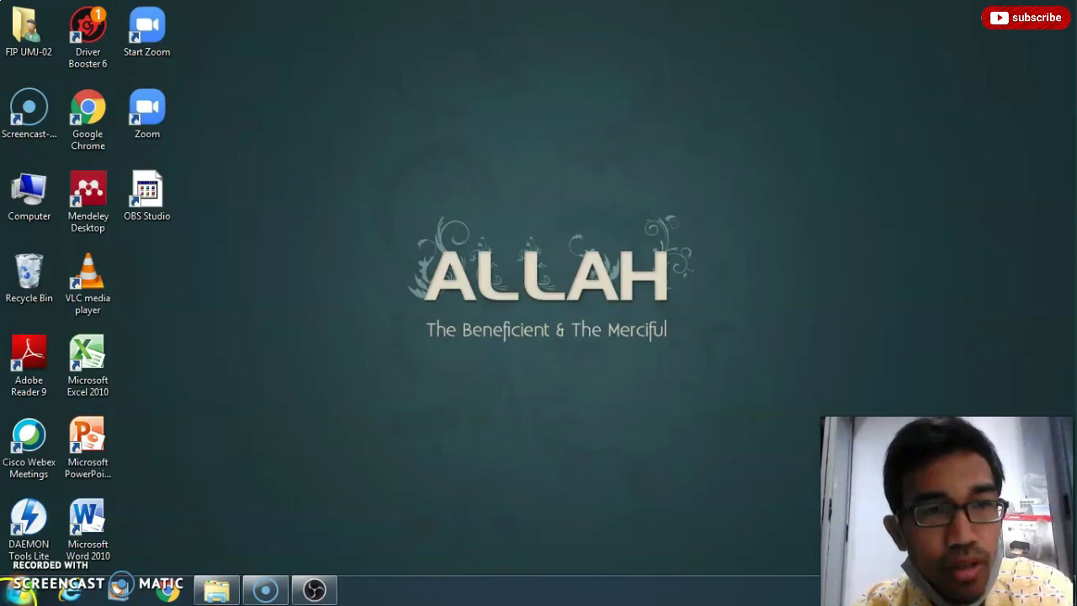
click(19, 591)
click(19, 591)
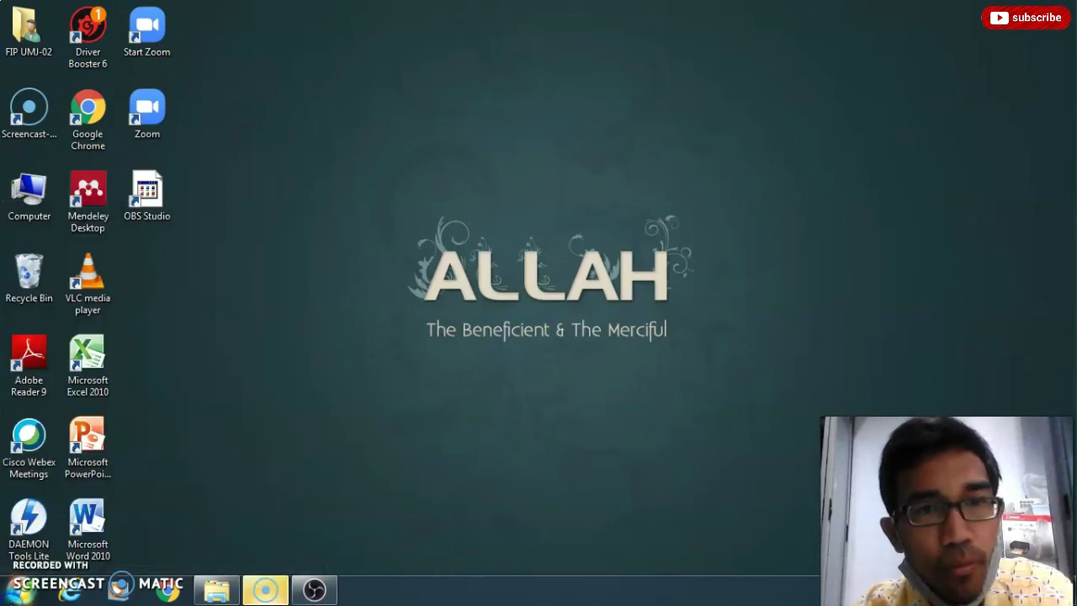
click(18, 591)
click(232, 95)
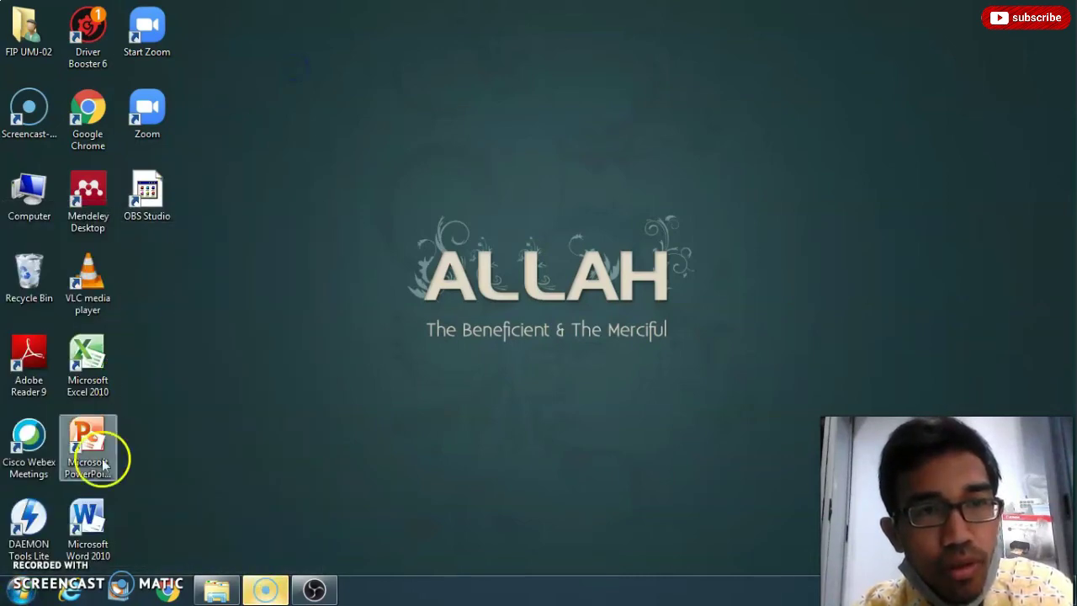
Open Microsoft Word, write "CARA REKAM LAYAR OBS" in the blank document, and enlarge the text to 80 pt
double_click(96, 509)
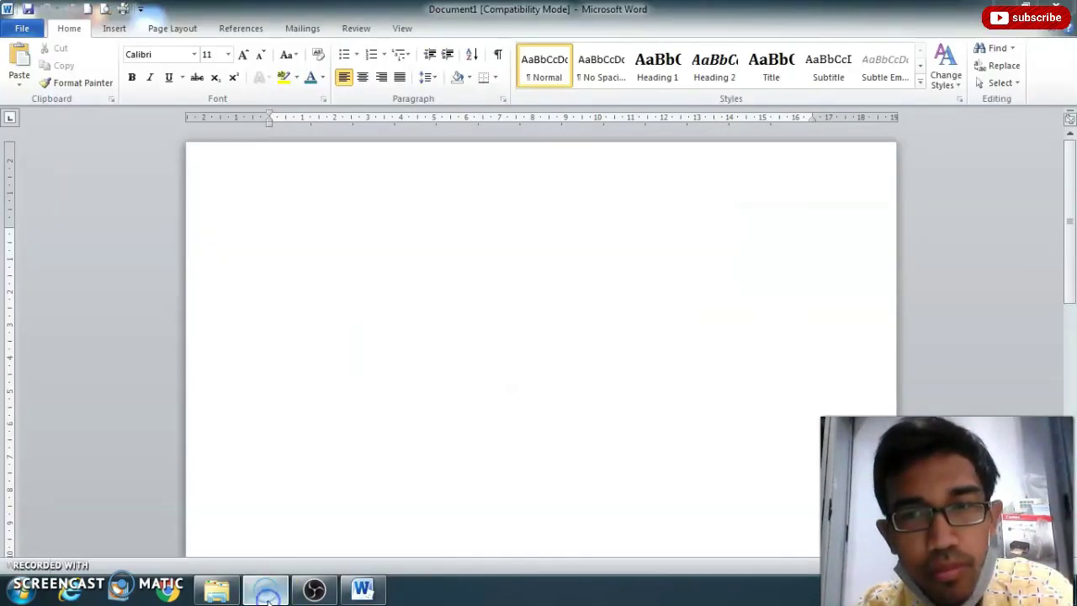
text(c)
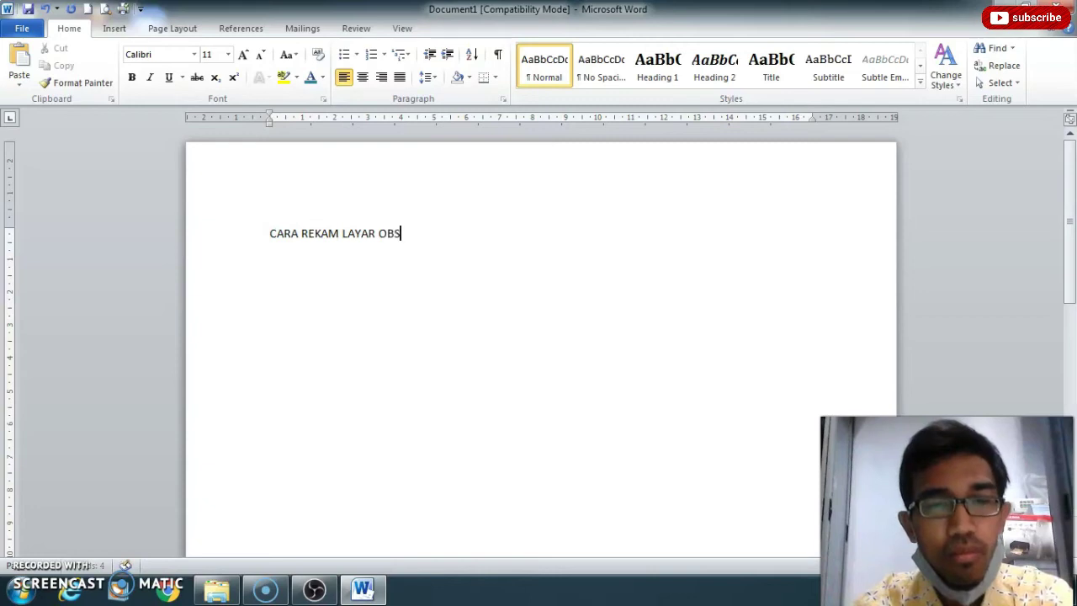
triple_click(344, 225)
click(243, 55)
click(243, 55)
click(243, 54)
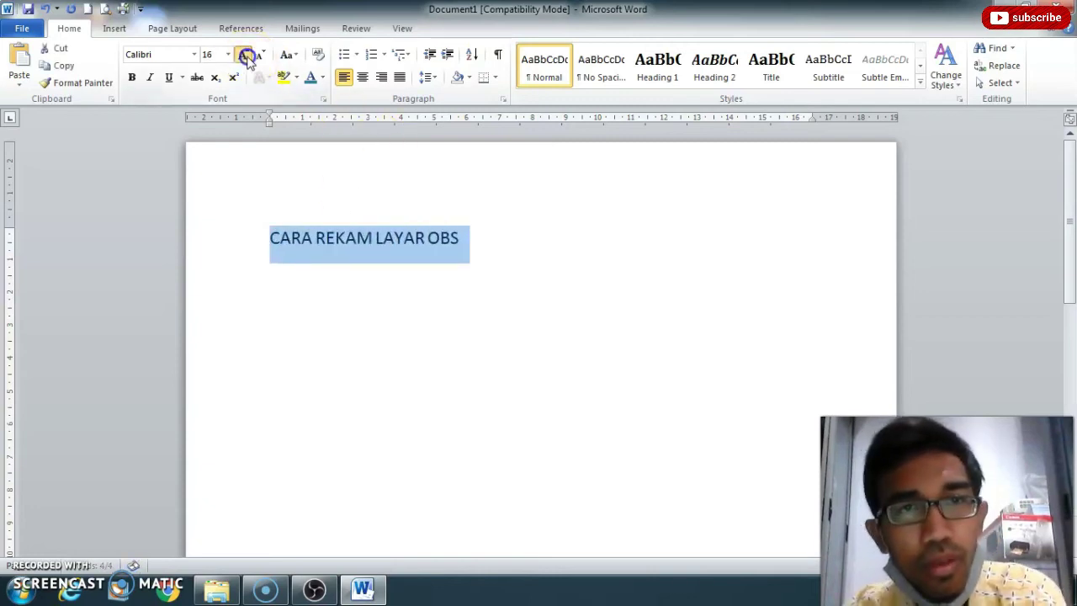
click(243, 54)
click(243, 55)
click(243, 55)
click(244, 54)
click(244, 55)
click(243, 55)
click(243, 54)
click(243, 54)
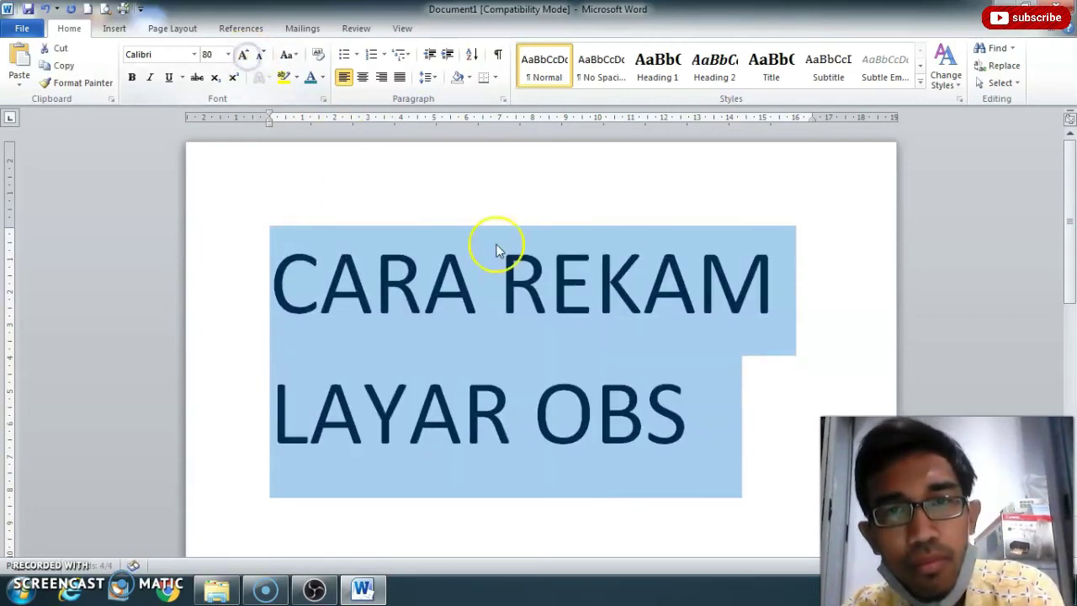
click(543, 417)
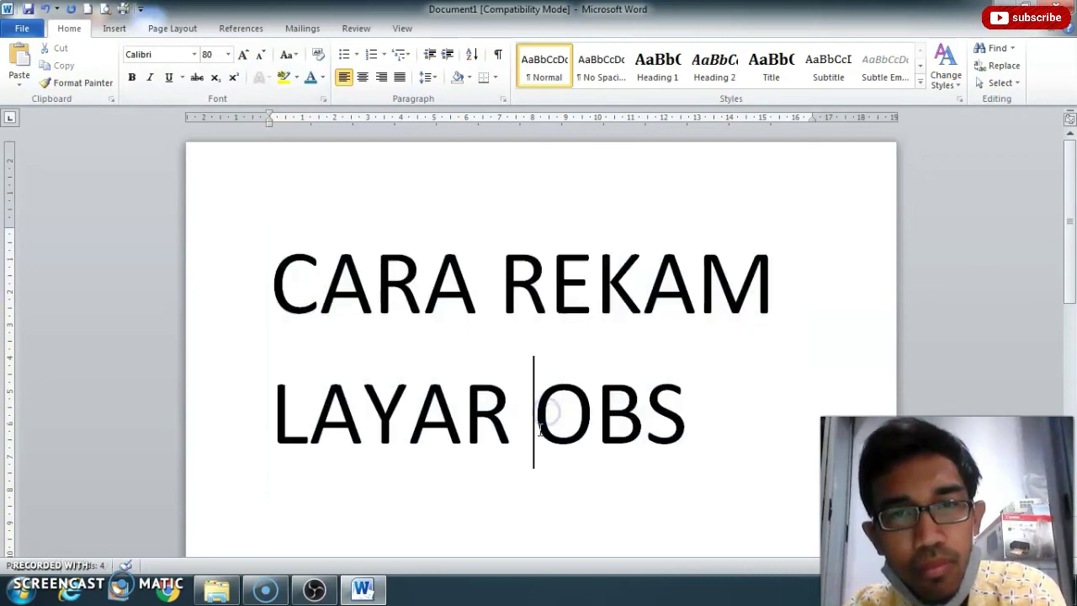
click(646, 295)
Close the Word document without saving it and return to the OBS Studio window
click(1069, 8)
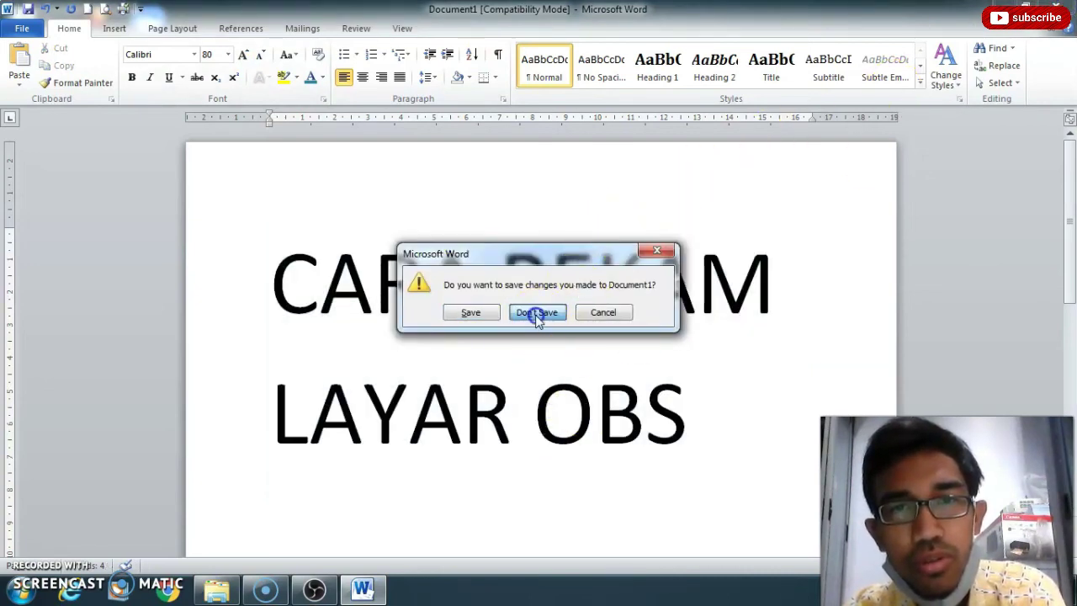
click(536, 315)
right_click(380, 123)
click(412, 169)
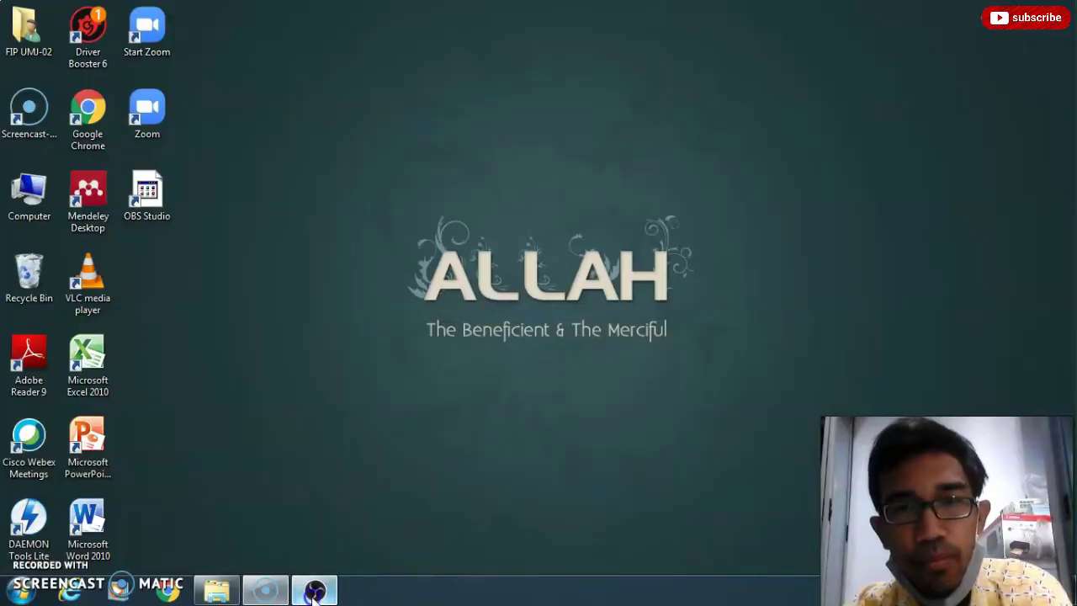
click(314, 589)
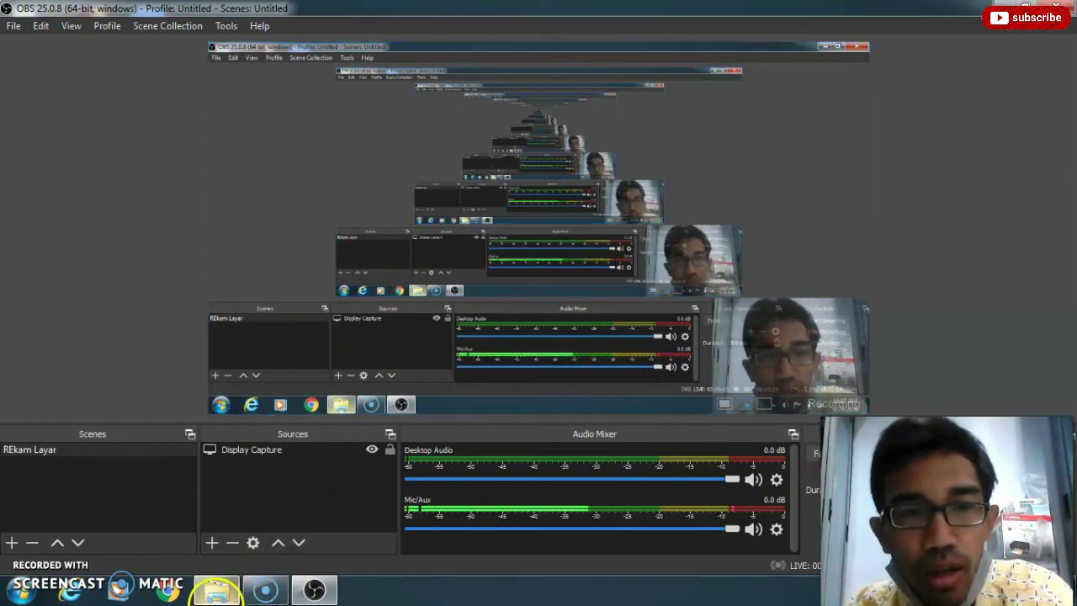
click(216, 592)
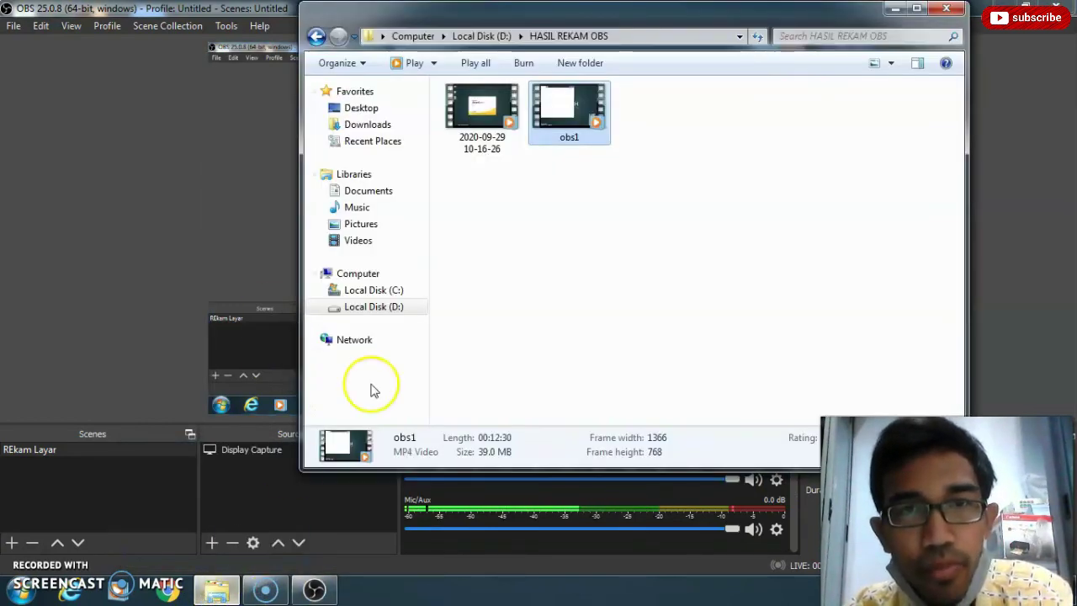
right_click(546, 192)
click(577, 247)
right_click(514, 215)
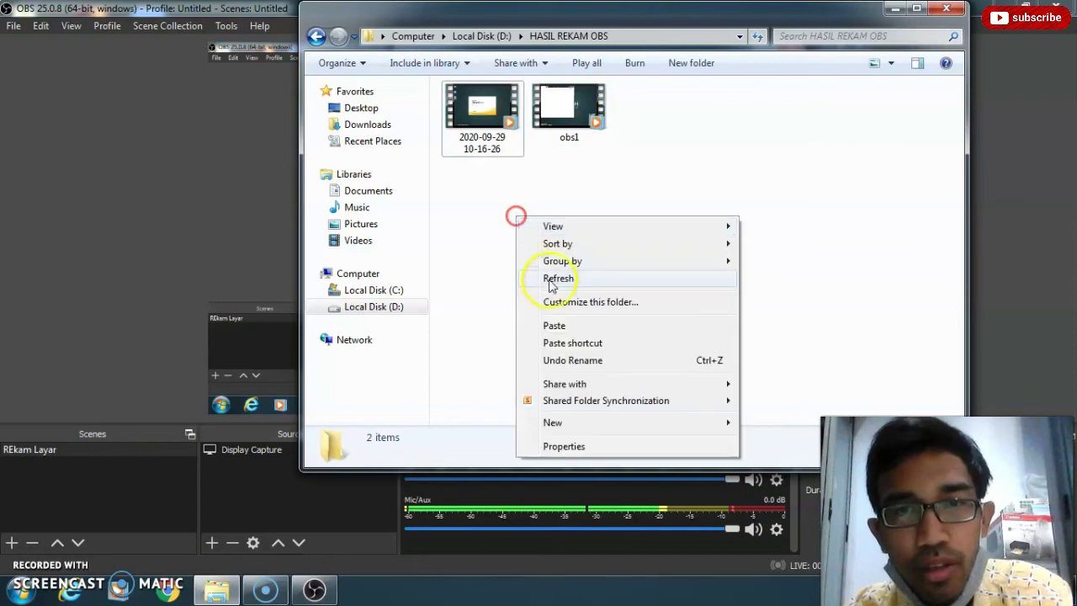
click(552, 281)
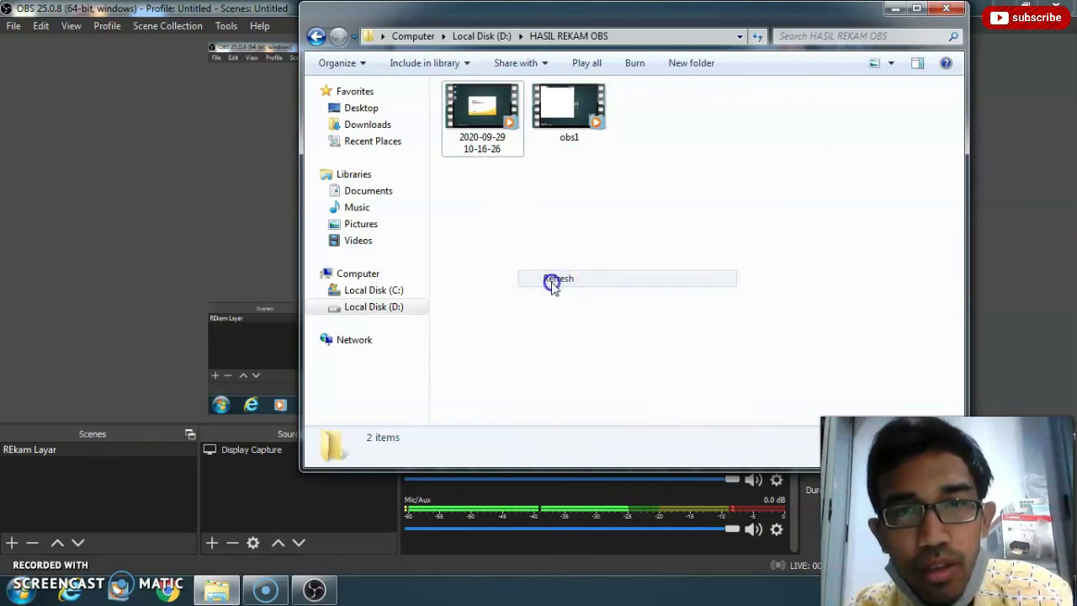
right_click(507, 209)
click(547, 272)
click(395, 308)
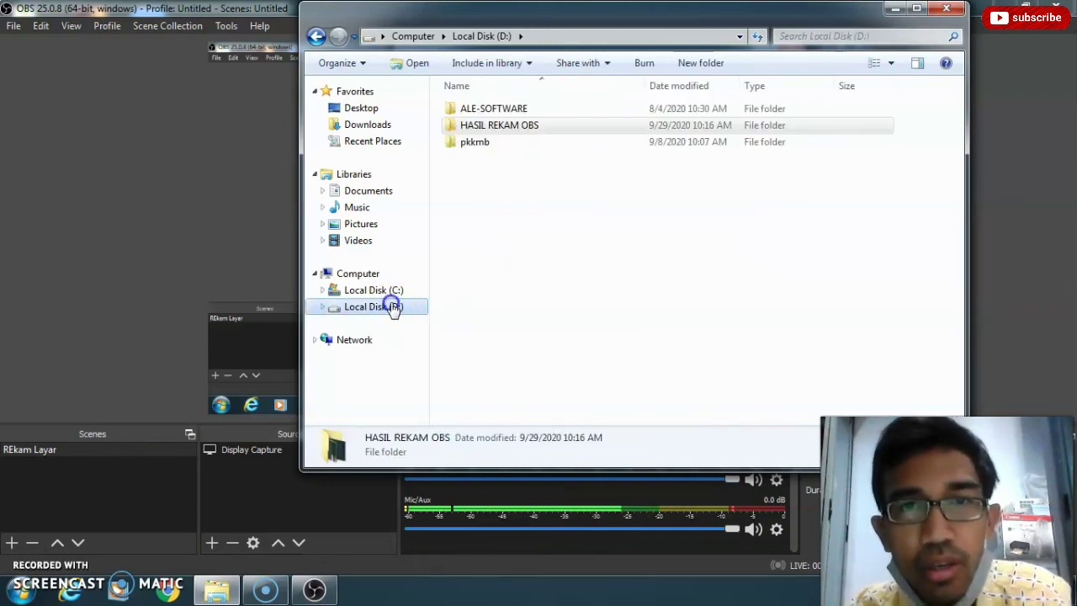
double_click(509, 126)
click(491, 130)
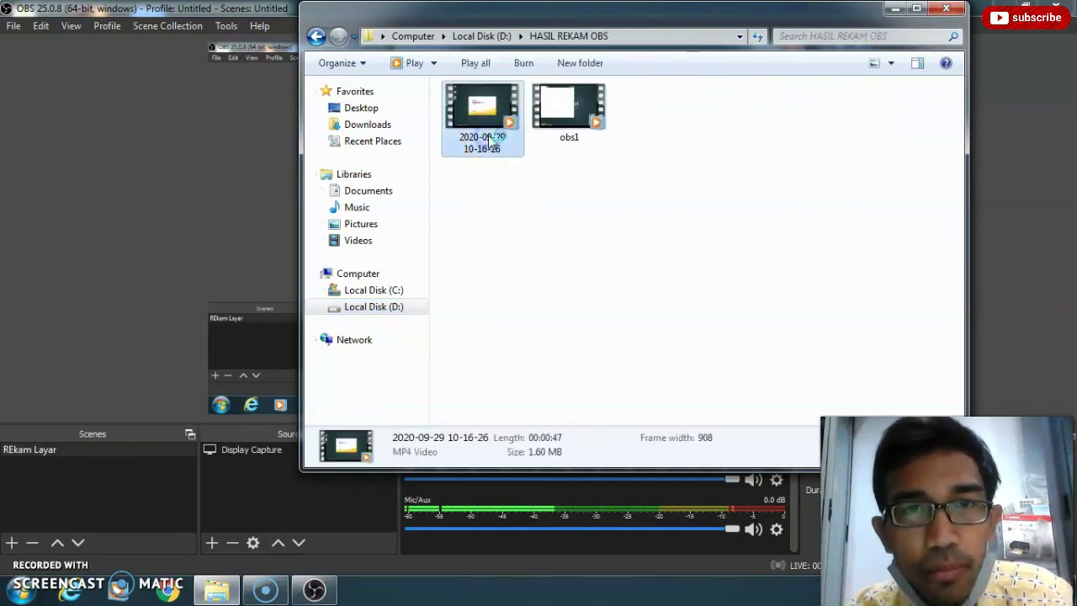
double_click(491, 142)
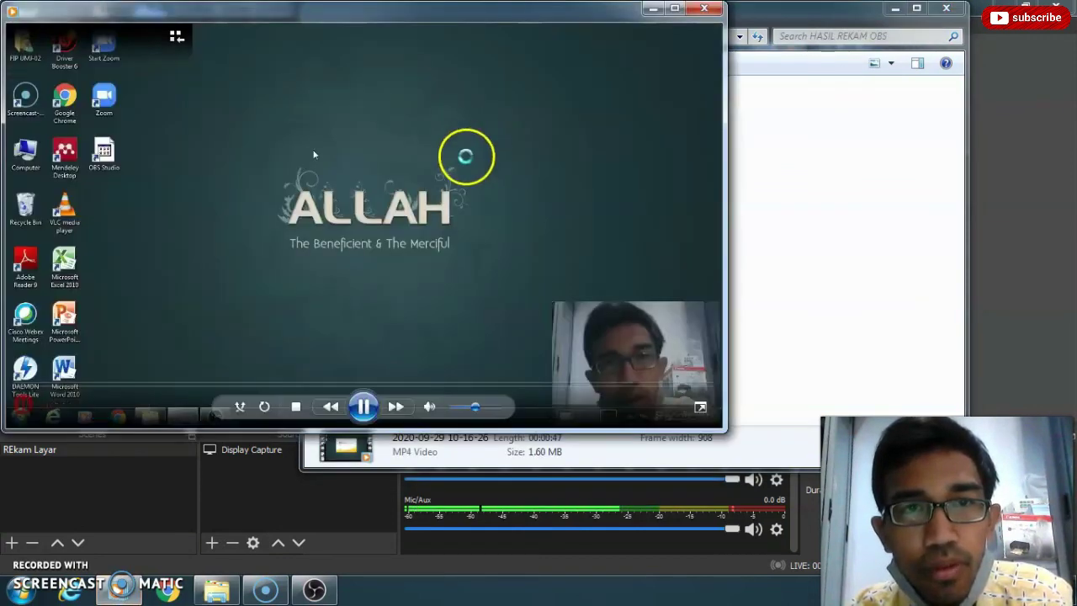
double_click(509, 157)
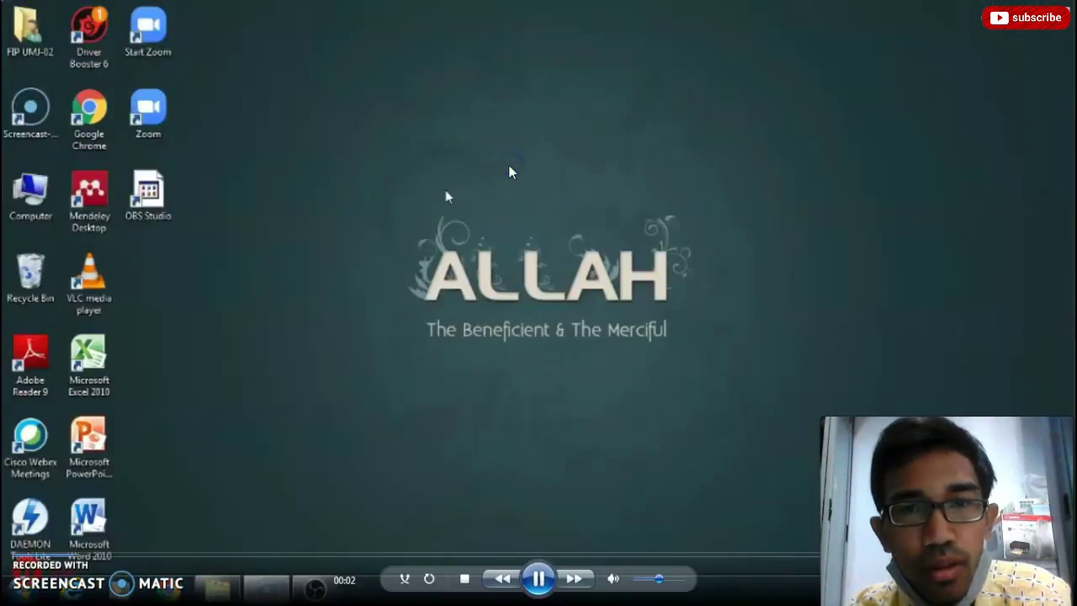
double_click(509, 172)
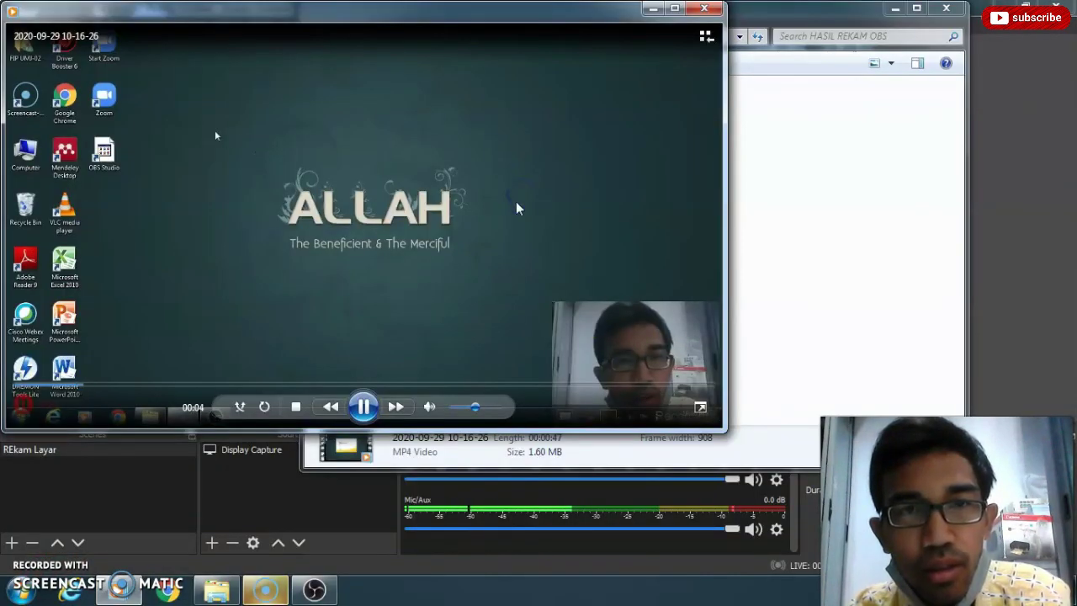
click(686, 414)
drag(722, 432, 769, 490)
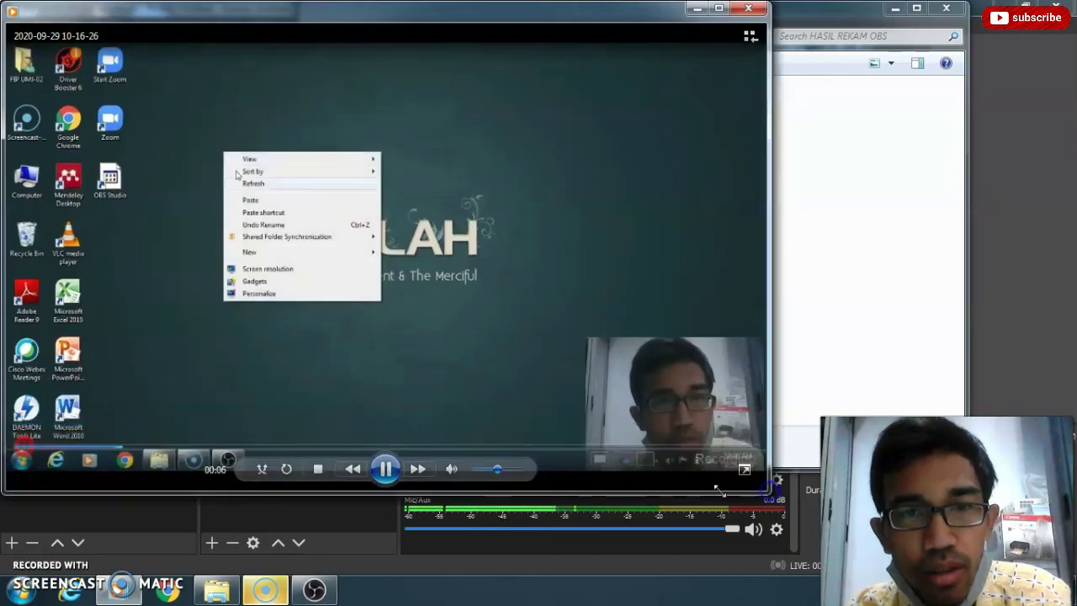
Raise the player's volume and reposition its window while watching the recording
drag(496, 476, 528, 476)
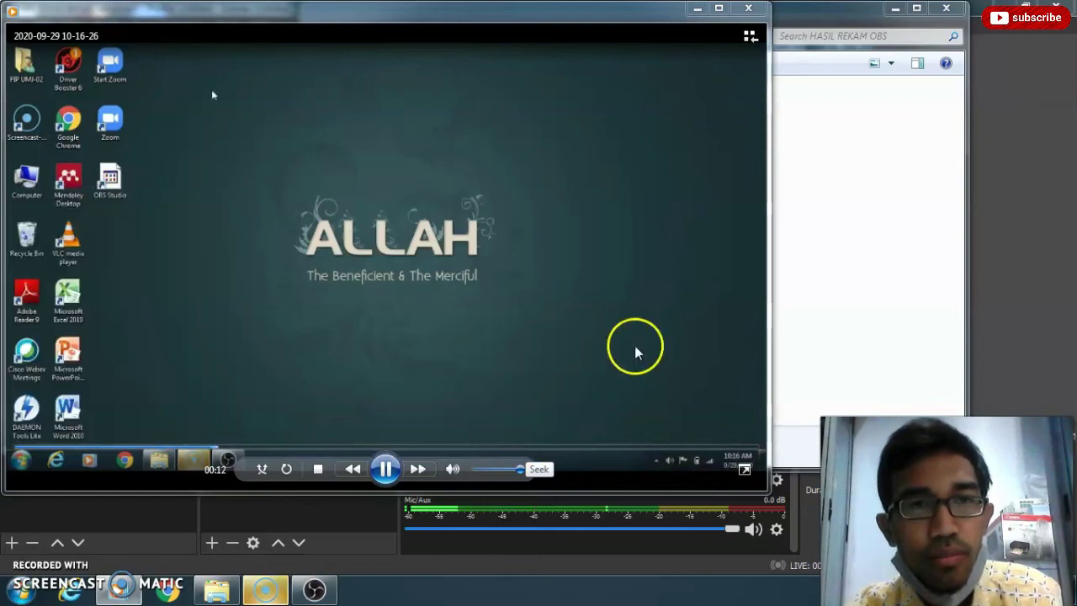
drag(611, 19, 656, 24)
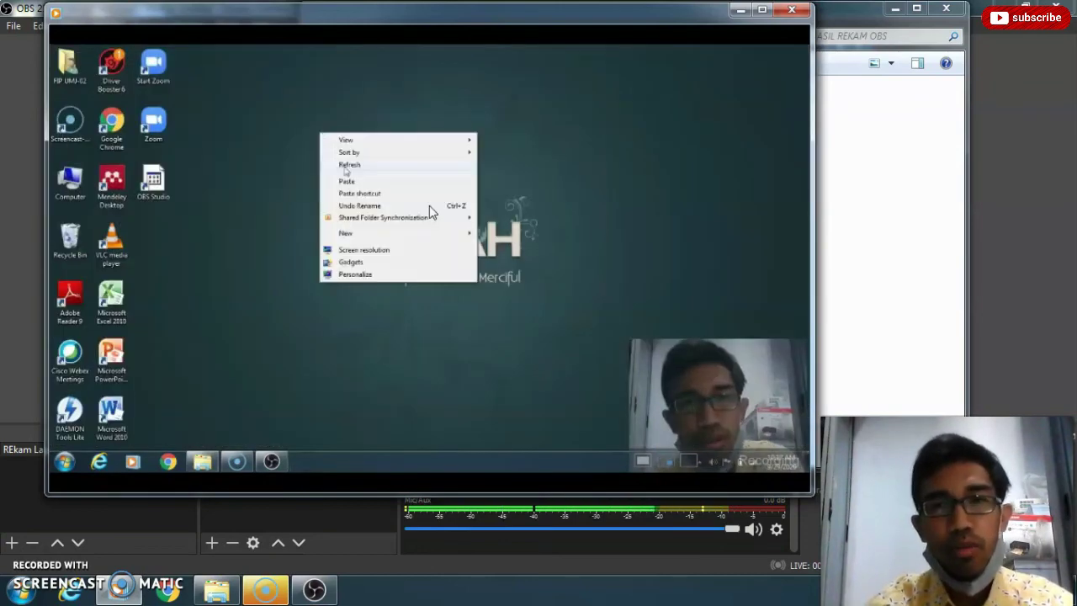
mouse_move(286, 292)
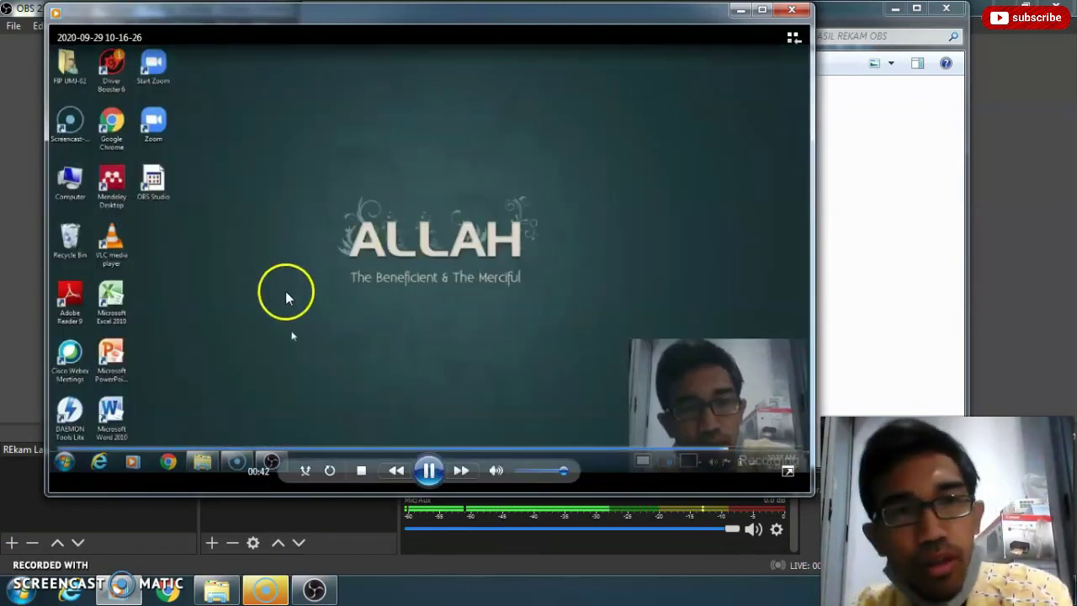
Close the media player and the HASIL REKAM OBS folder window
click(795, 12)
right_click(692, 157)
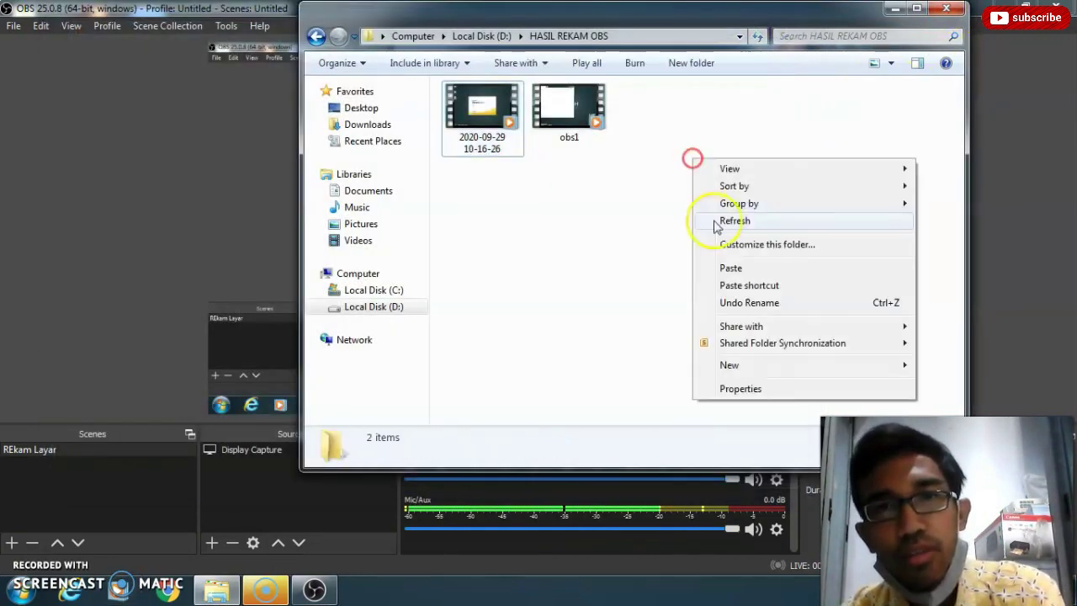
click(711, 222)
click(947, 10)
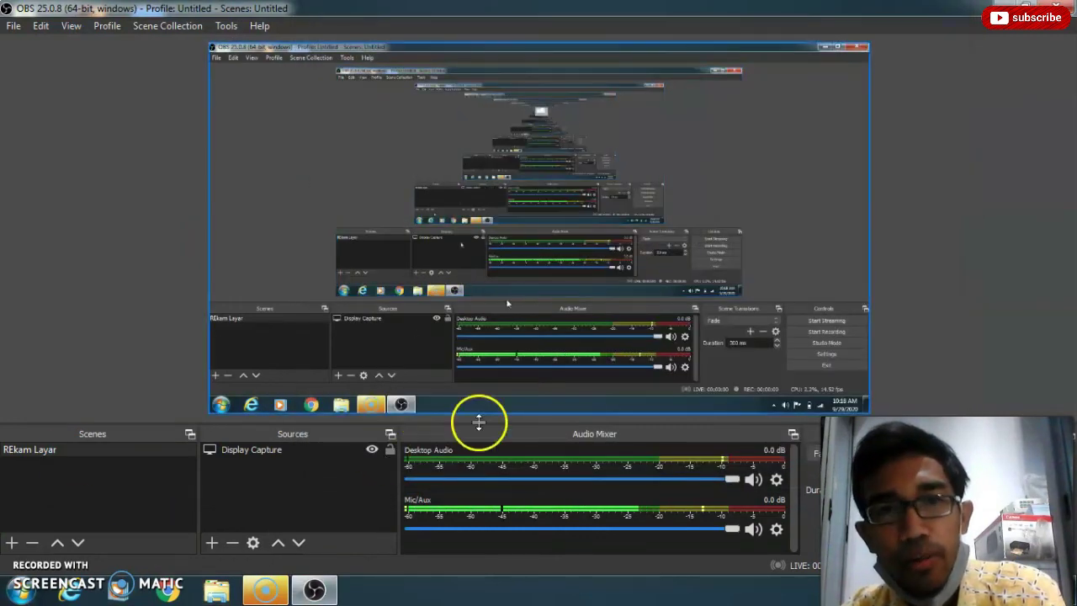
Minimize the OBS Studio window and refresh the desktop
click(276, 449)
click(295, 463)
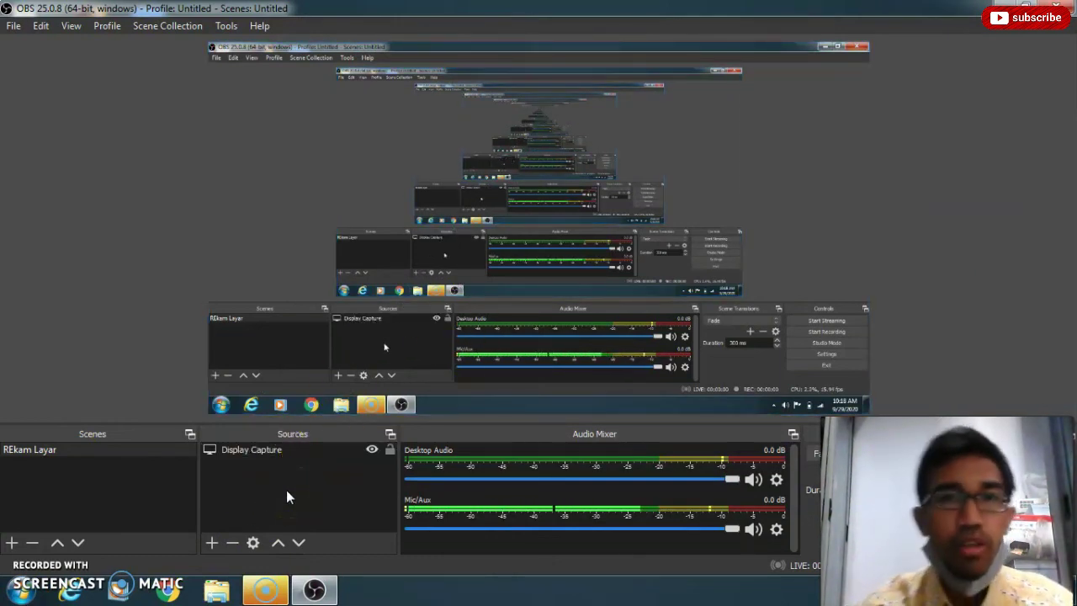
click(965, 17)
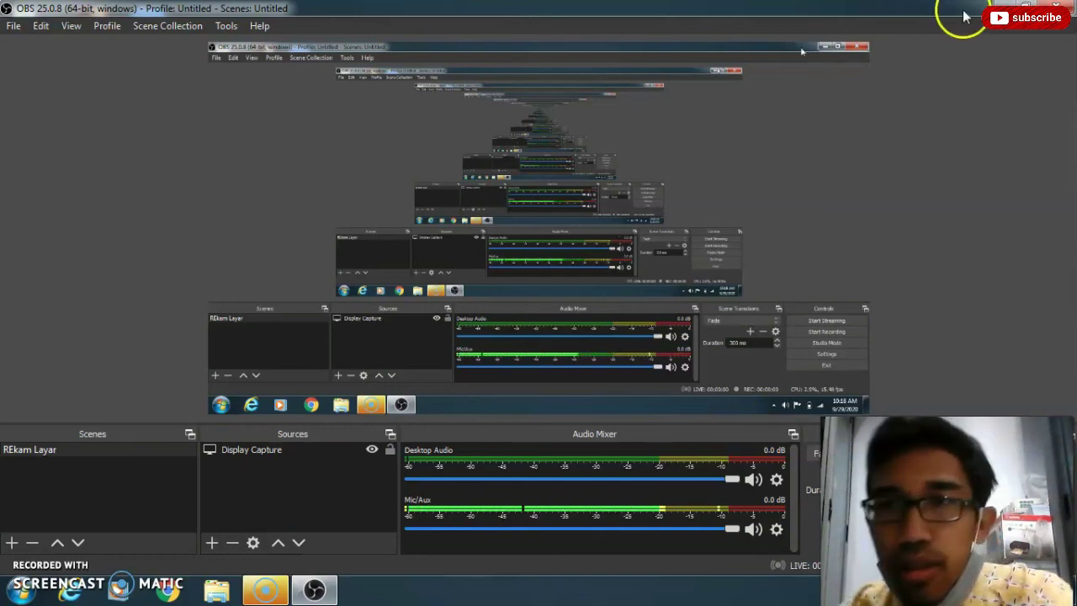
click(1004, 7)
right_click(473, 147)
click(496, 196)
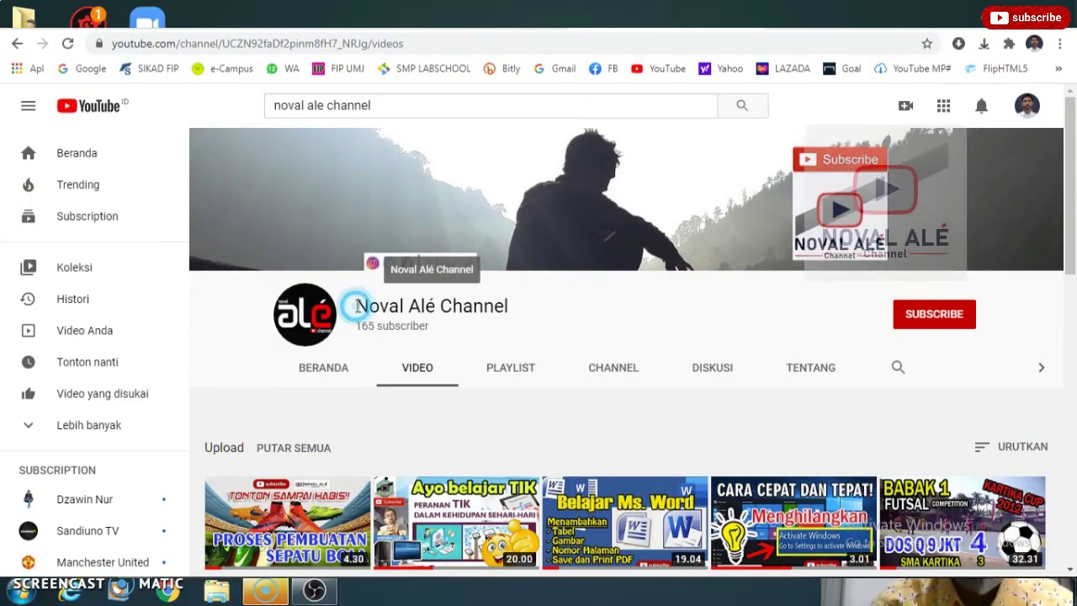
Subscribe to the Noval Alé Channel on YouTube and set its notifications to Semua (all)
drag(355, 305, 511, 310)
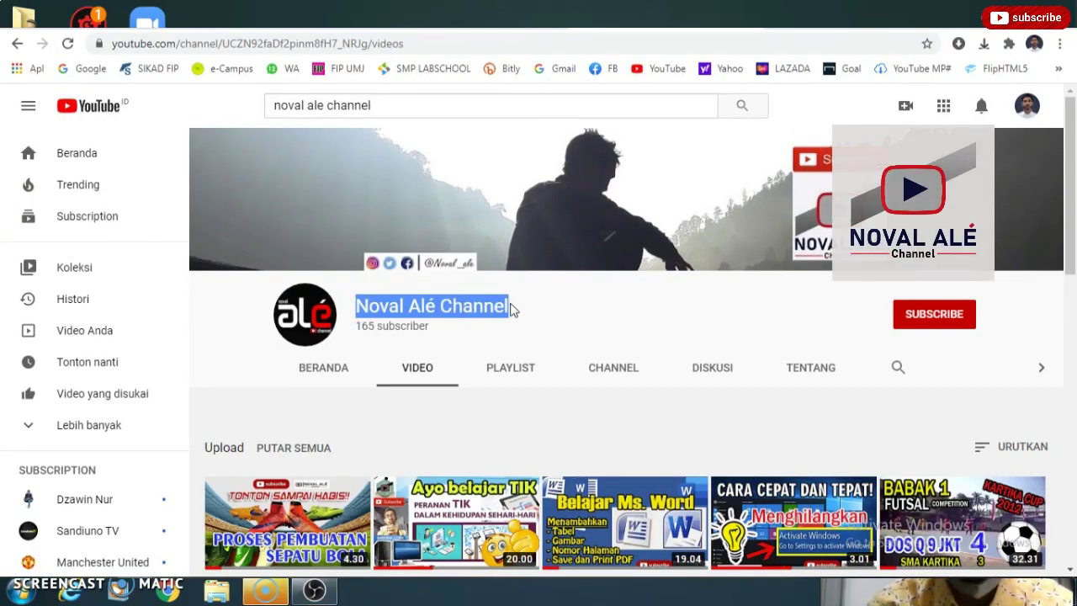
click(933, 318)
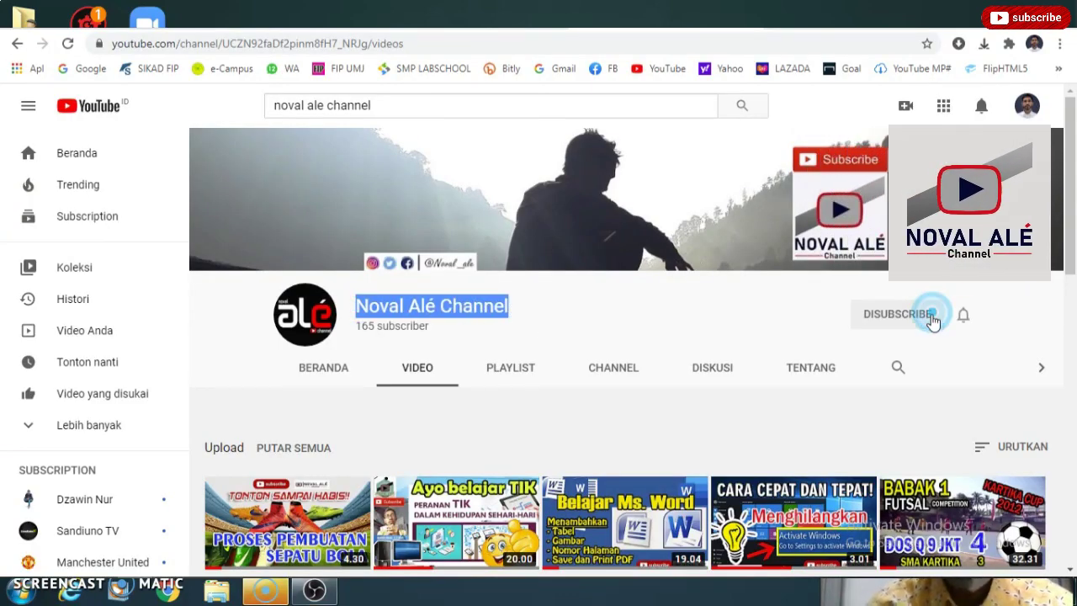
click(963, 314)
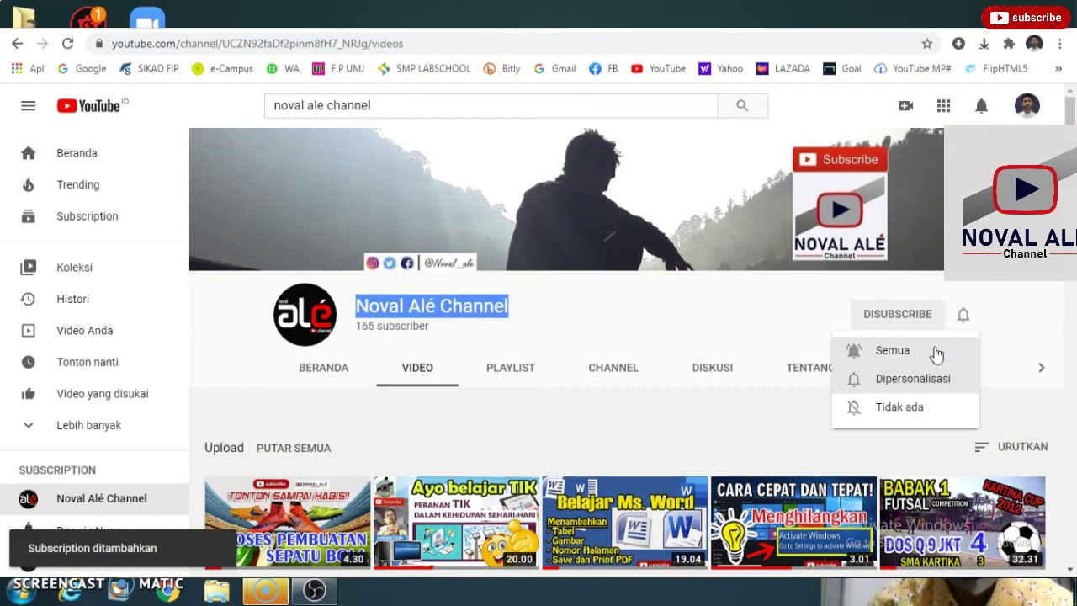
click(934, 351)
Browse the uploaded videos on the Noval Alé Channel page
scroll(572, 432, down, 3)
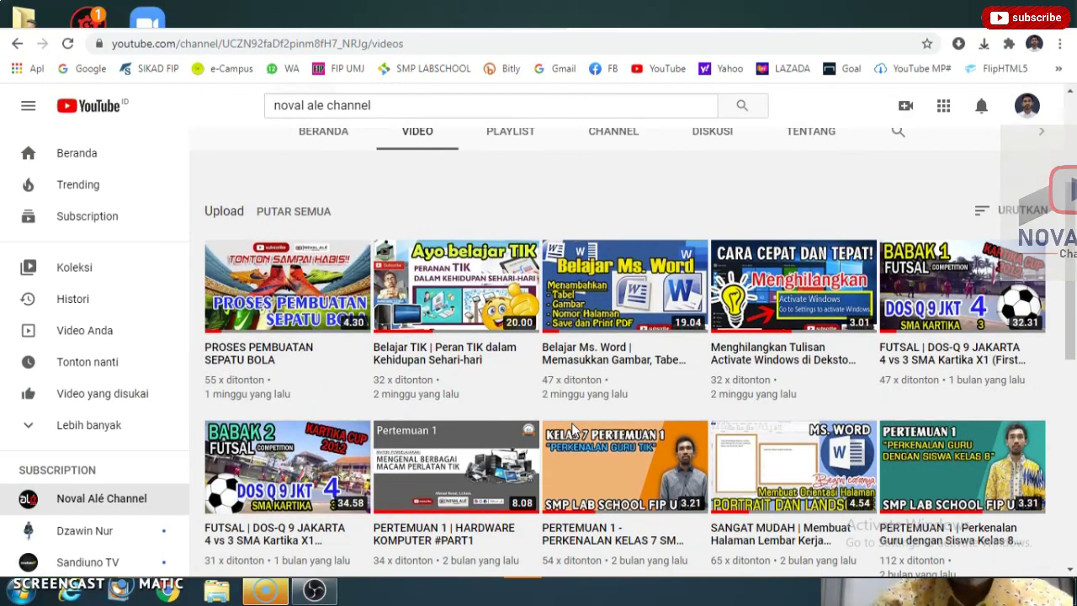
scroll(572, 429, down, 5)
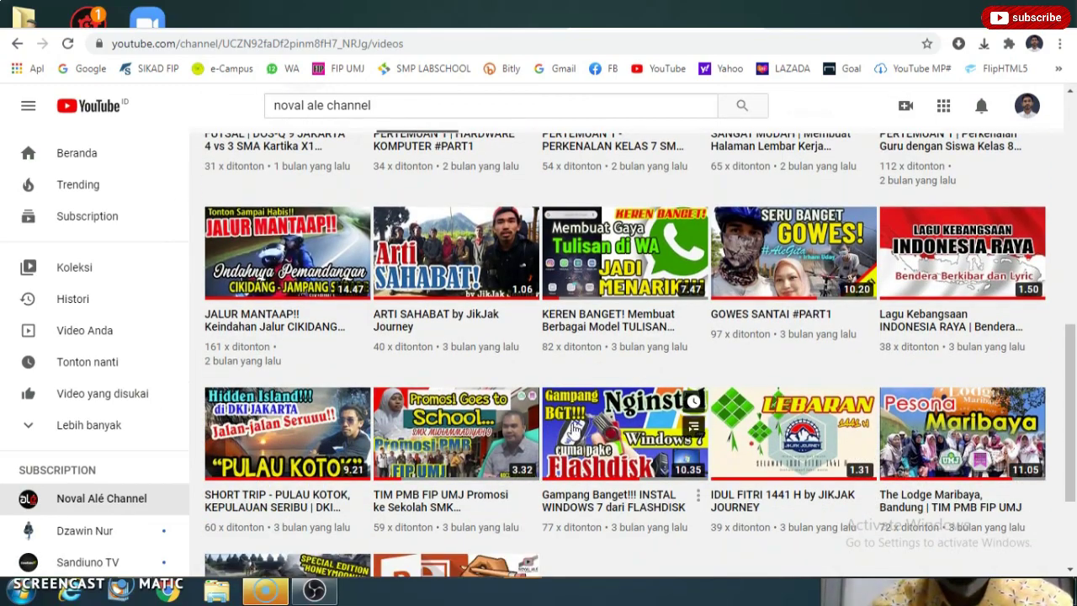
scroll(572, 429, down, 2)
scroll(572, 429, up, 6)
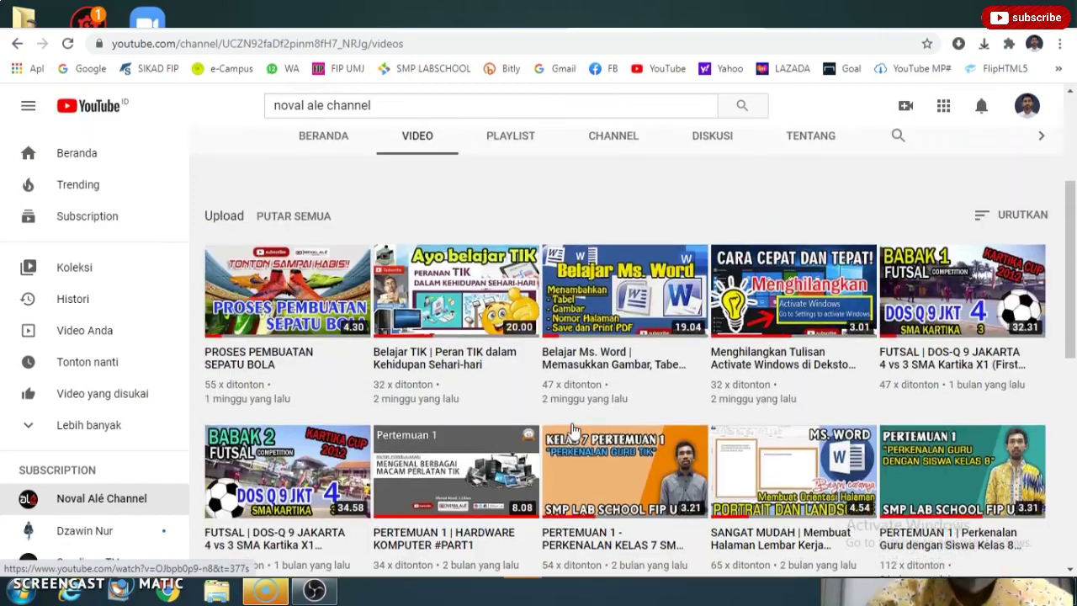
scroll(572, 430, up, 3)
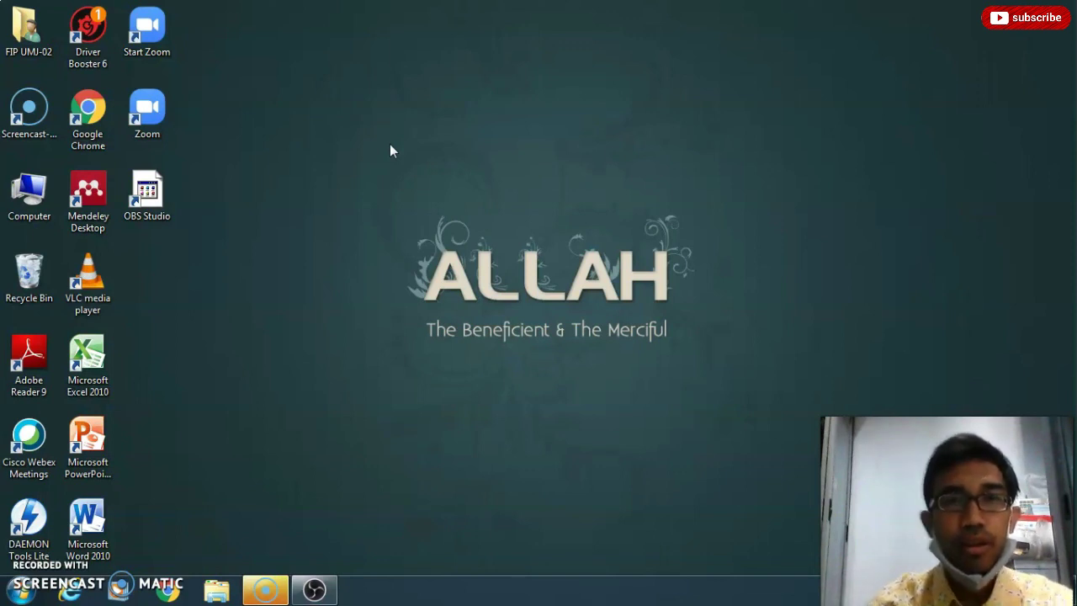
right_click(393, 129)
click(408, 163)
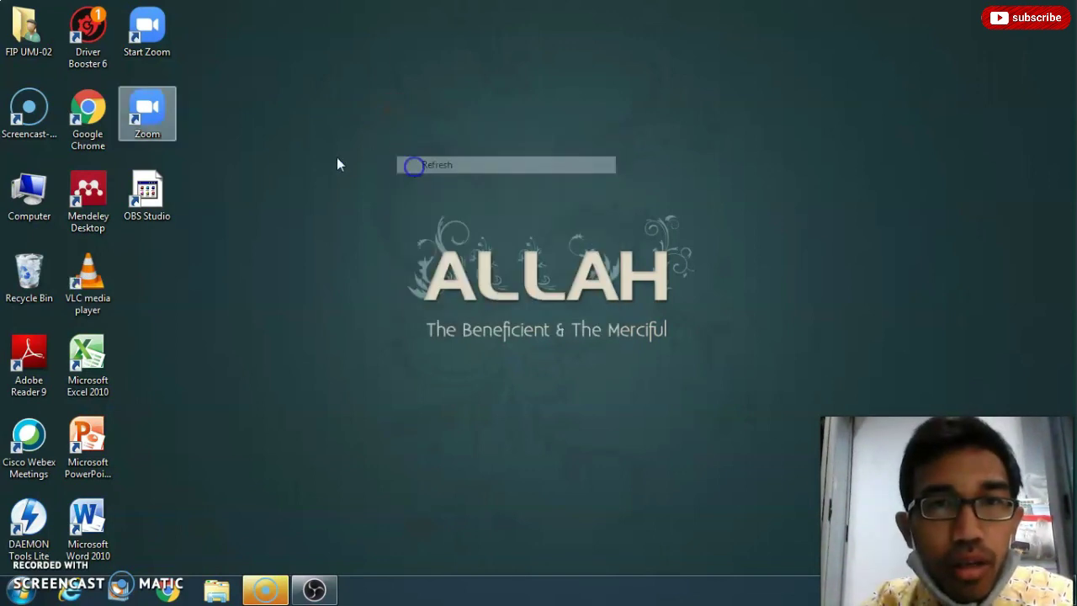
right_click(163, 102)
right_click(370, 75)
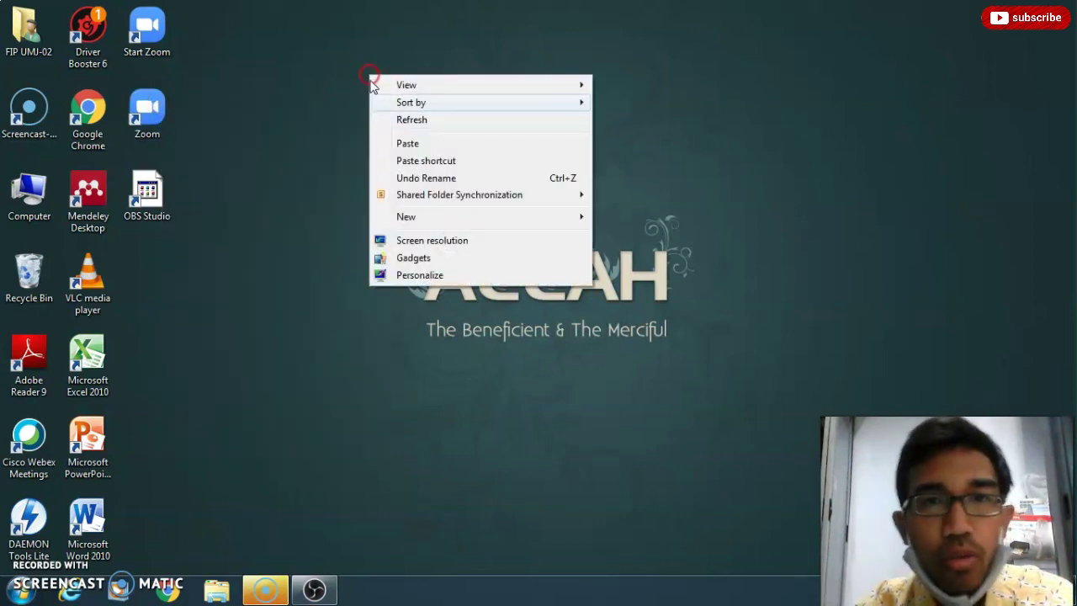
click(392, 119)
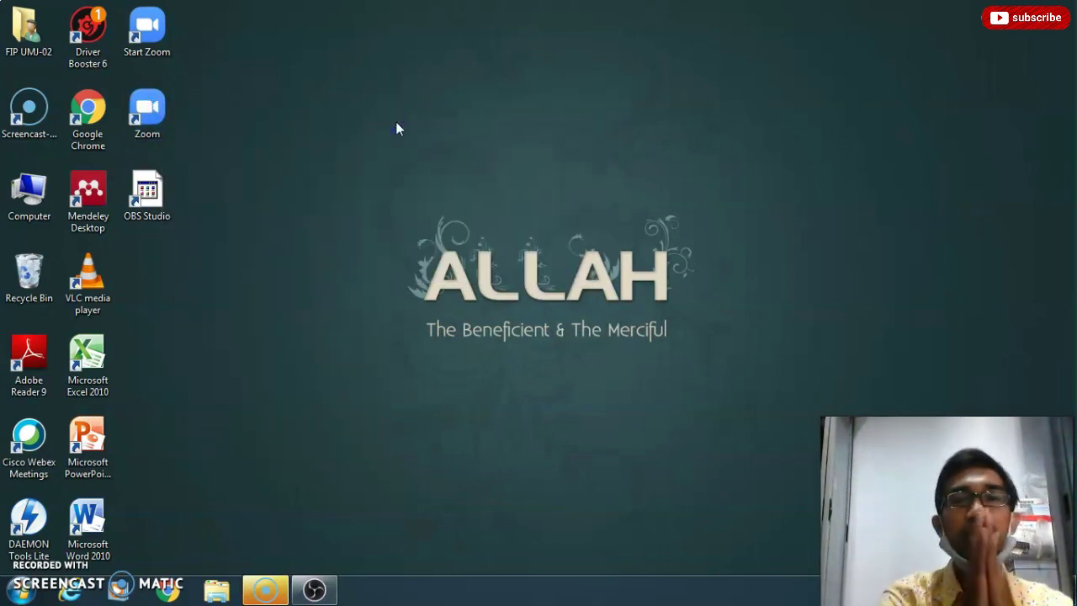